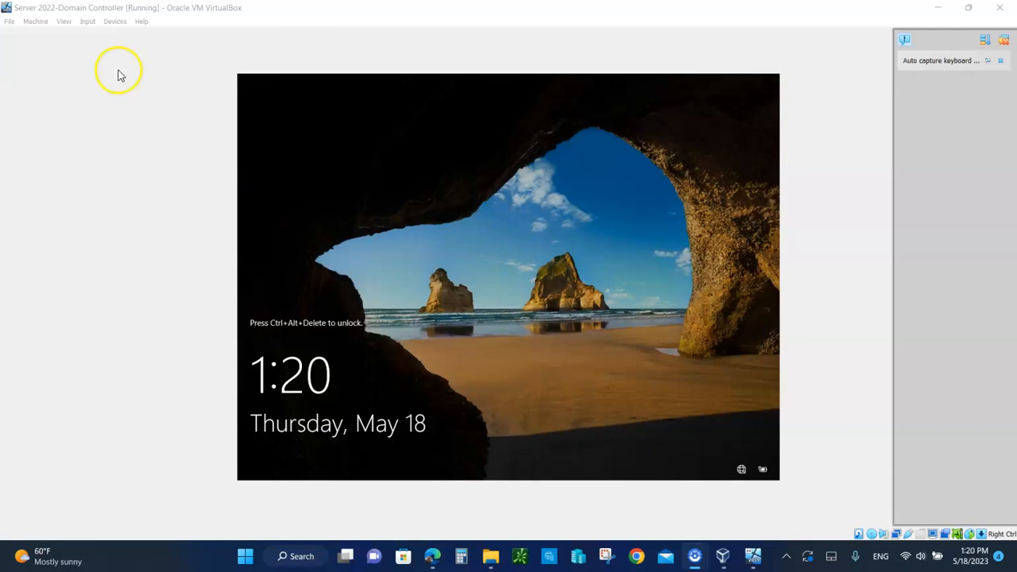
Send Ctrl-Alt-Del to the Server 2022 VM and sign in with the administrator password
{"action": "left_click", "coordinate": [88, 22]}
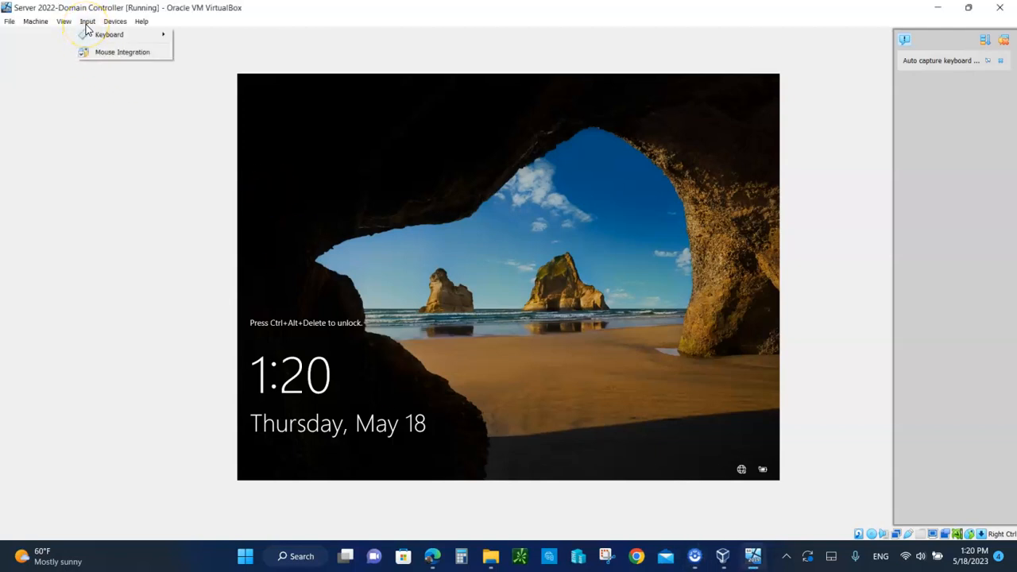
{"action": "mouse_move", "coordinate": [107, 35]}
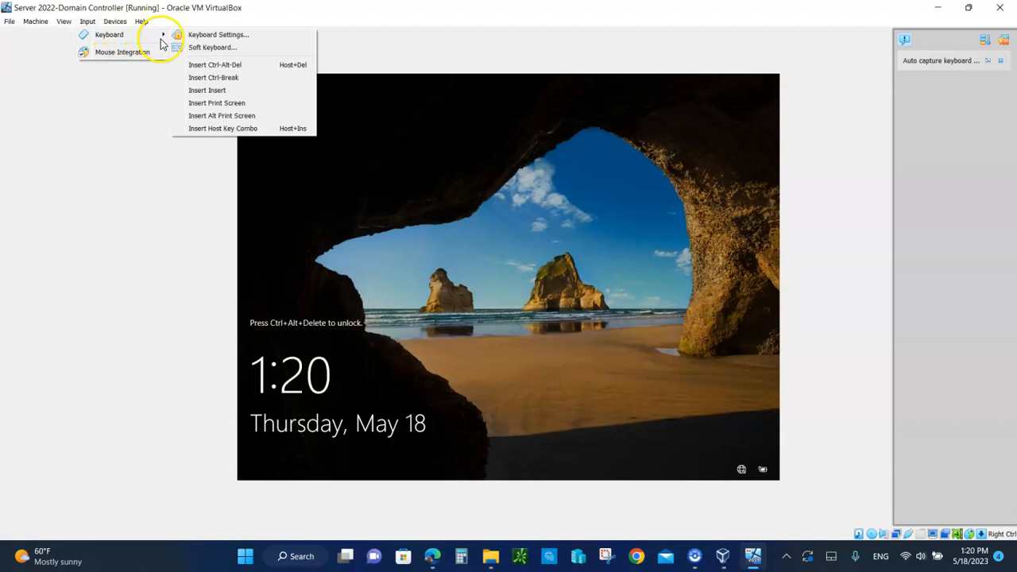
{"action": "left_click", "coordinate": [221, 65]}
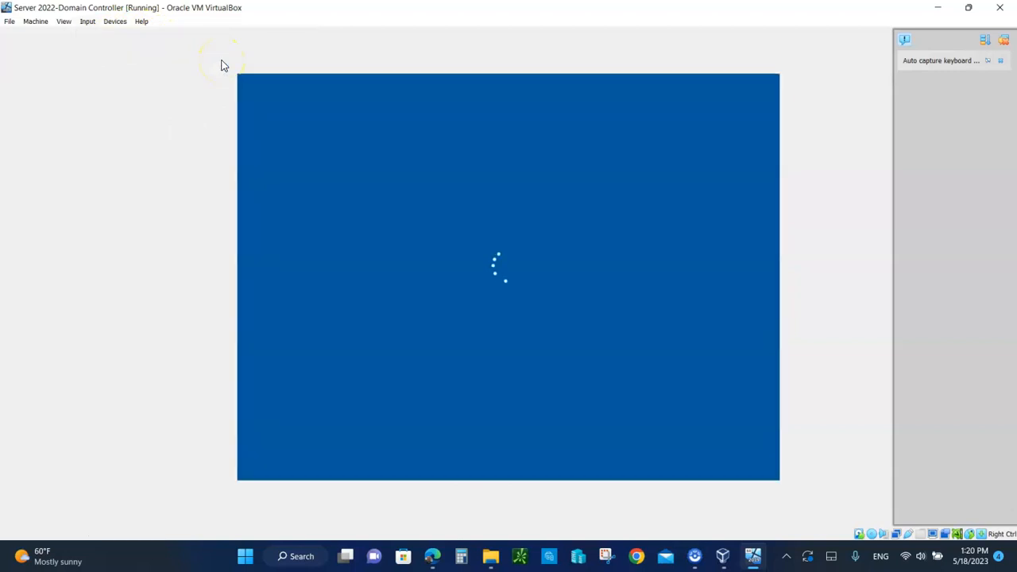
{"action": "type", "text": "••••••"}
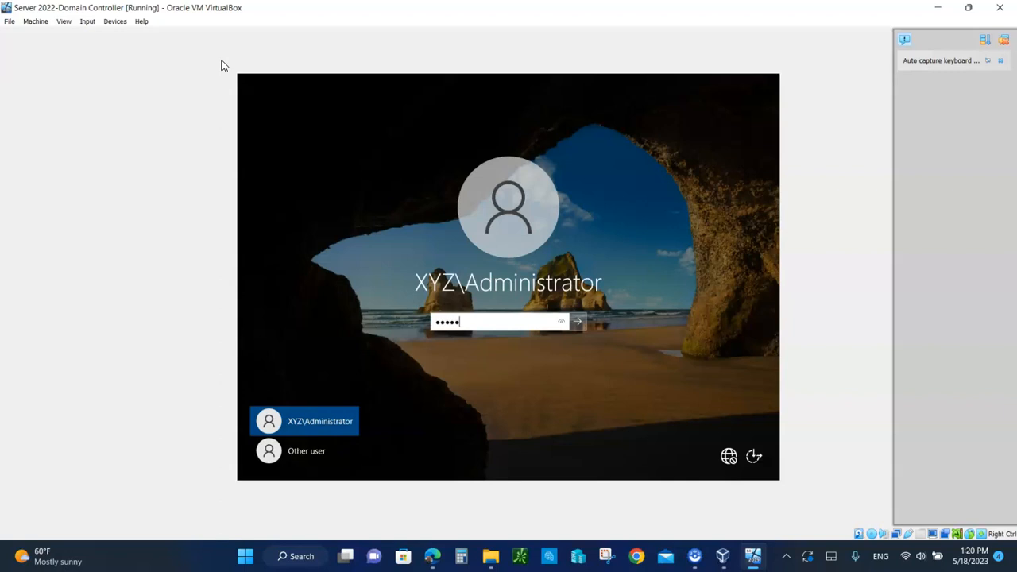
{"action": "type", "text": "•••••••••"}
{"action": "key", "text": "Return"}
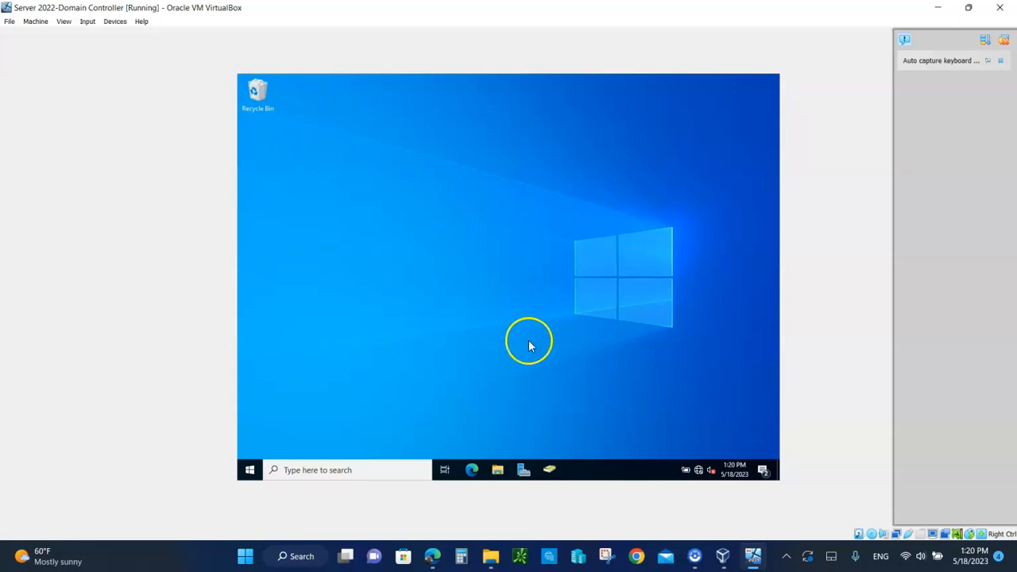
Launch Active Directory Users and Computers from the VM's taskbar
{"action": "left_click", "coordinate": [550, 471]}
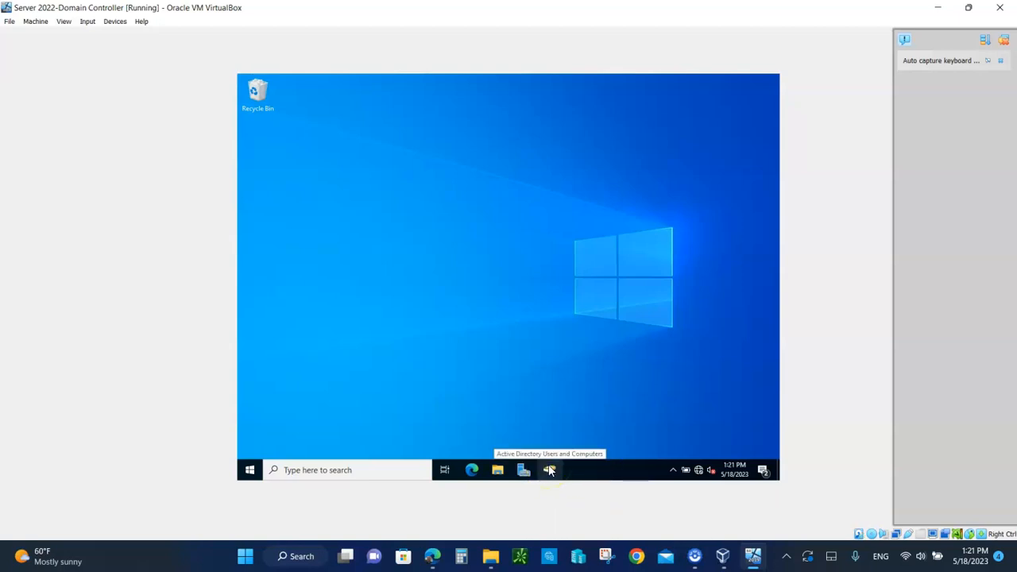
{"action": "left_click", "coordinate": [549, 470]}
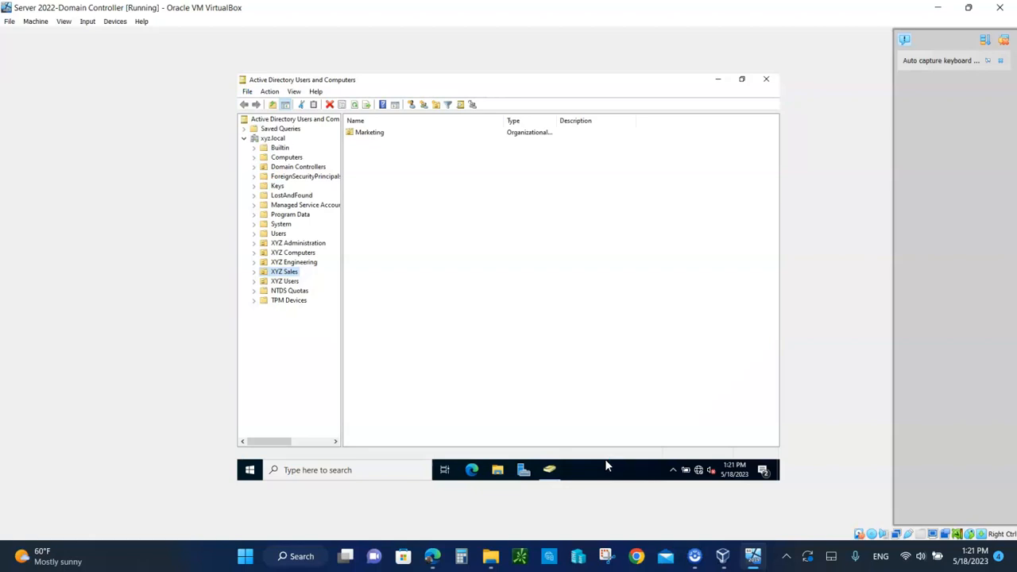
Turn off Advanced Features in the View menu of Active Directory Users and Computers
{"action": "left_click", "coordinate": [352, 278]}
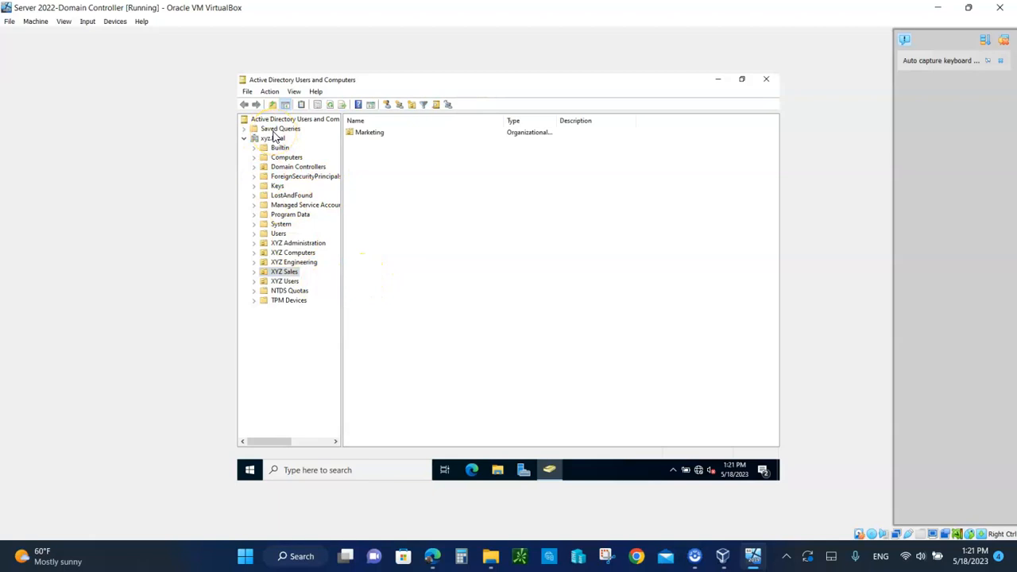
{"action": "left_click", "coordinate": [294, 92]}
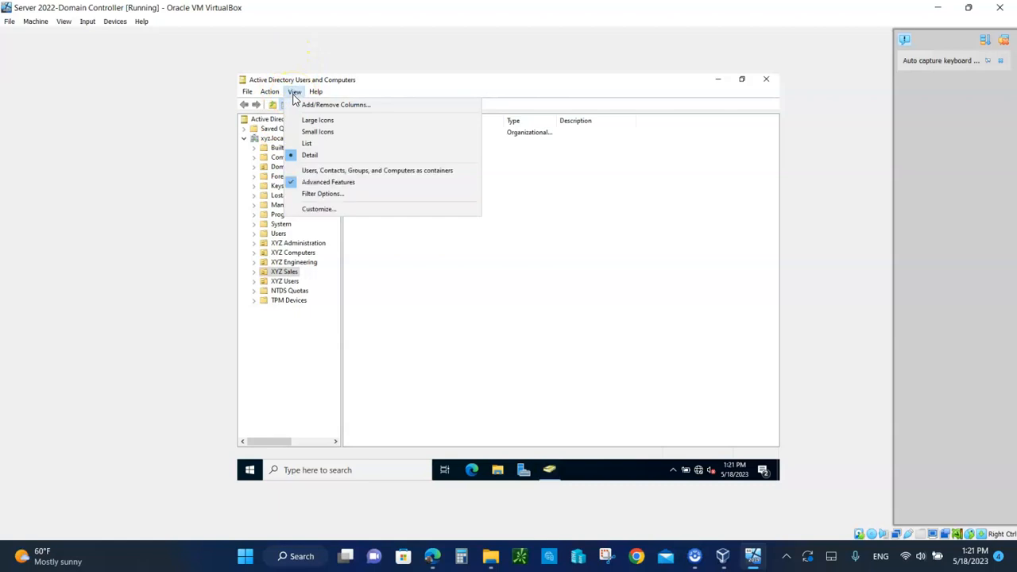
{"action": "left_click", "coordinate": [294, 181]}
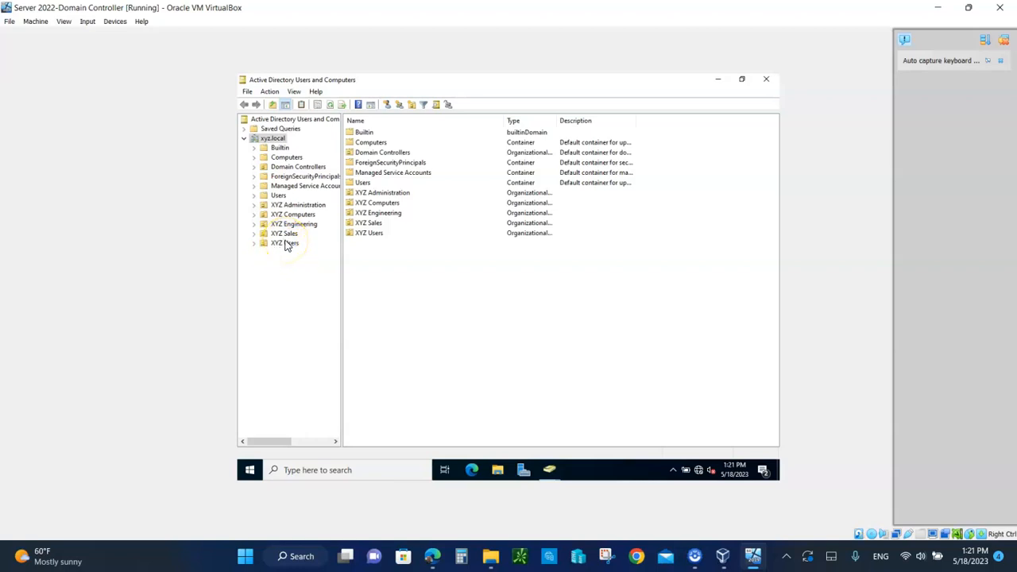
Start a new user in XYZ Users, entering first name, last name and logon name, then continue
{"action": "right_click", "coordinate": [287, 243]}
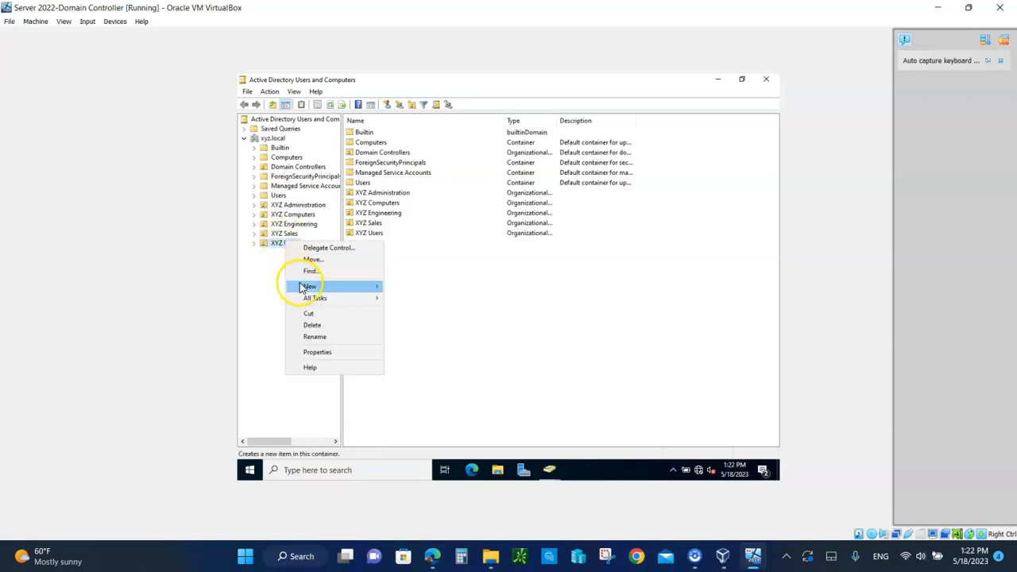
{"action": "mouse_move", "coordinate": [309, 288]}
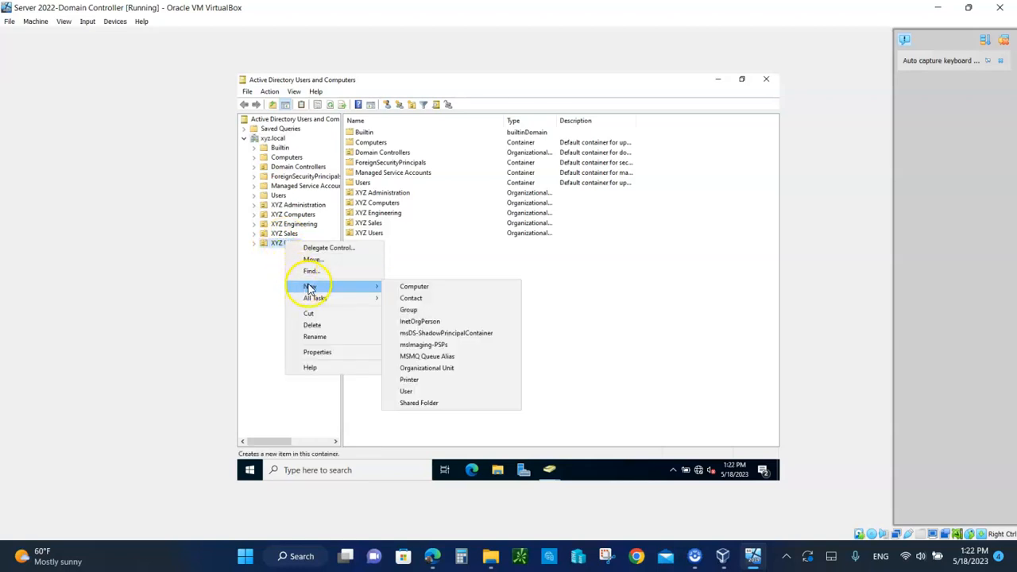
{"action": "left_click", "coordinate": [406, 392]}
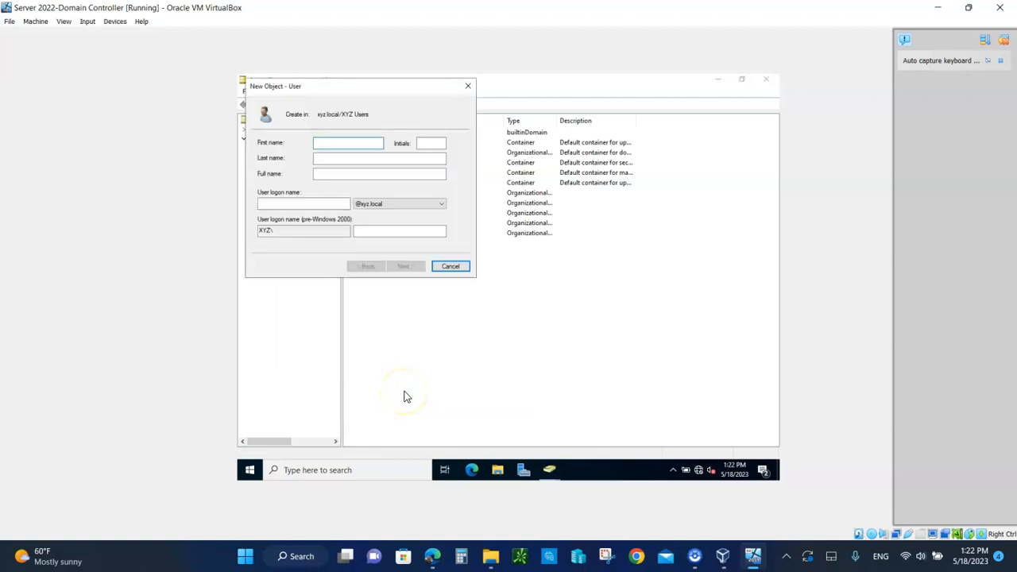
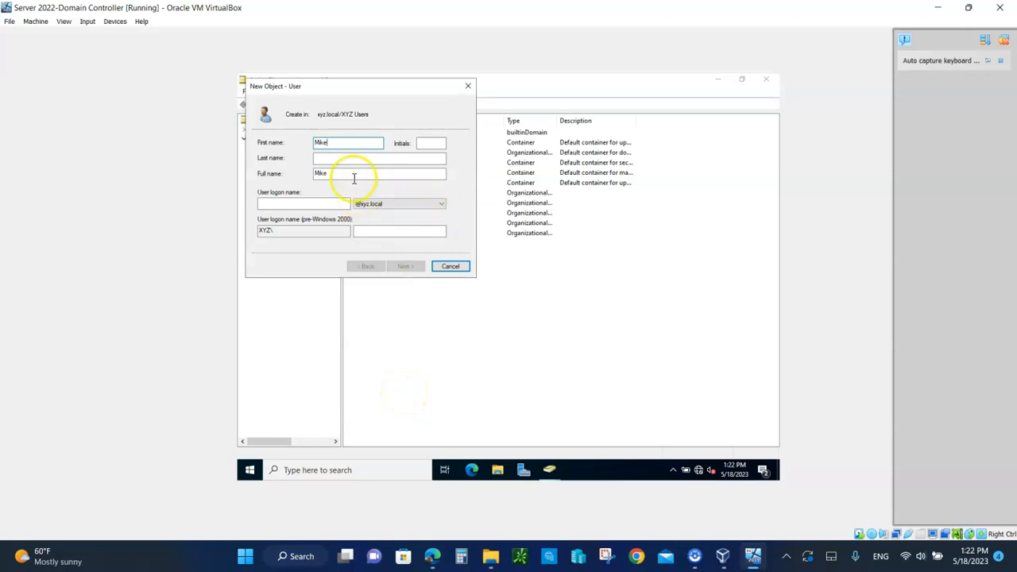
{"action": "left_click", "coordinate": [332, 159]}
{"action": "type", "text": "s"}
{"action": "key", "text": "BackSpace"}
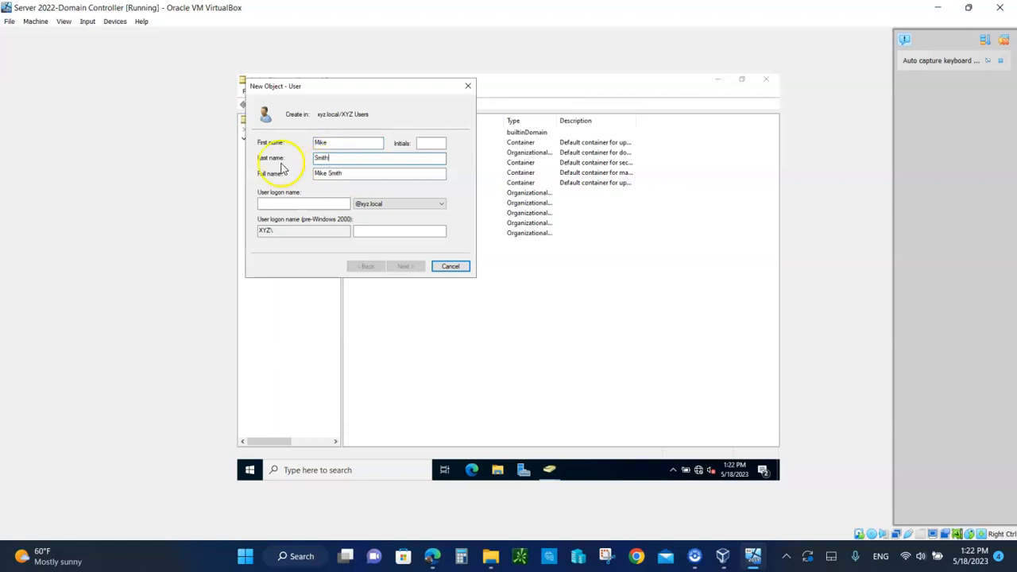
{"action": "left_click", "coordinate": [265, 205]}
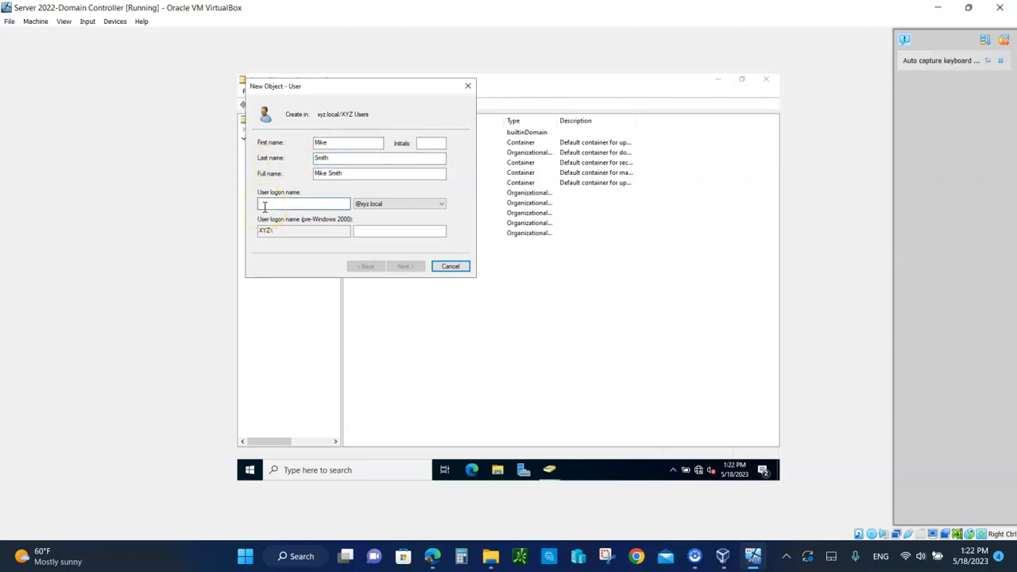
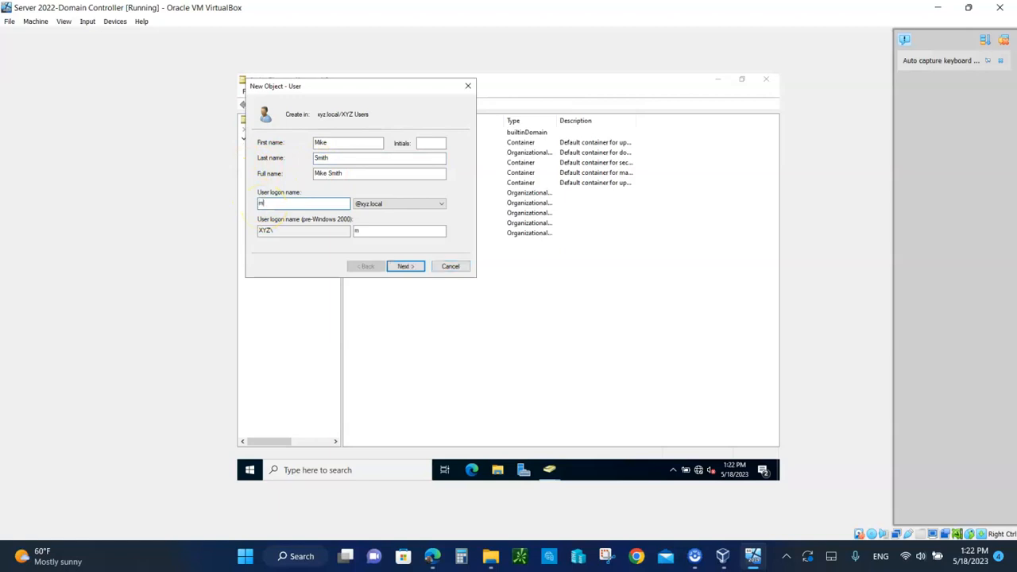
{"action": "left_click", "coordinate": [401, 268]}
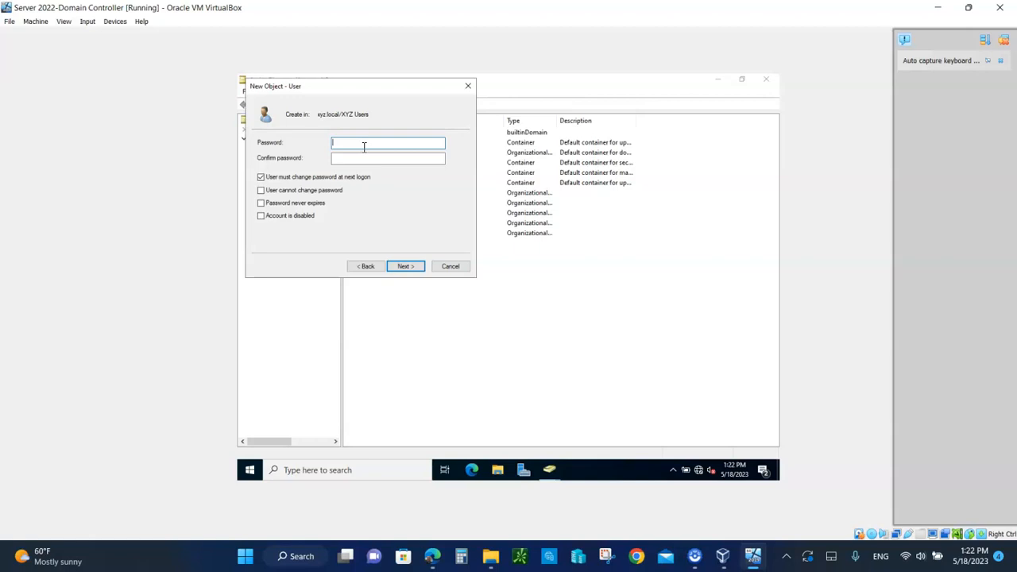
Set and confirm the user's password, finish the wizard, and select XYZ Users
{"action": "type", "text": "********"}
{"action": "left_click", "coordinate": [368, 157]}
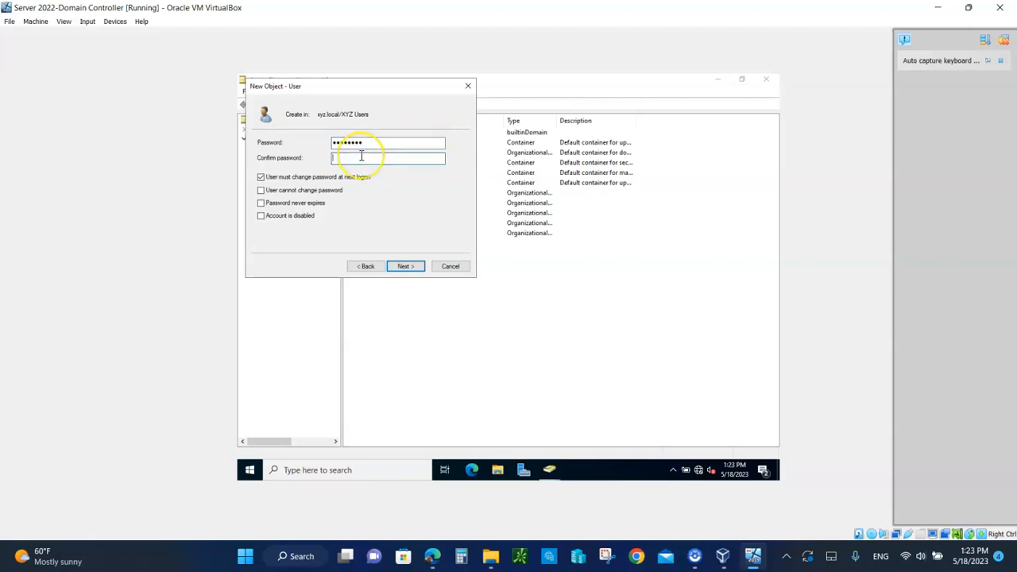
{"action": "type", "text": "********"}
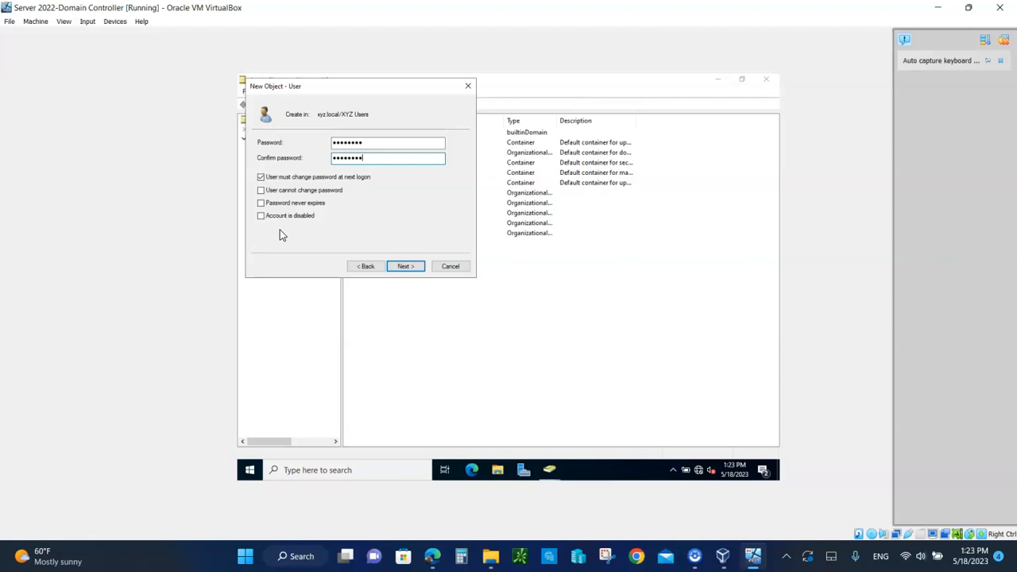
{"action": "left_click", "coordinate": [406, 266]}
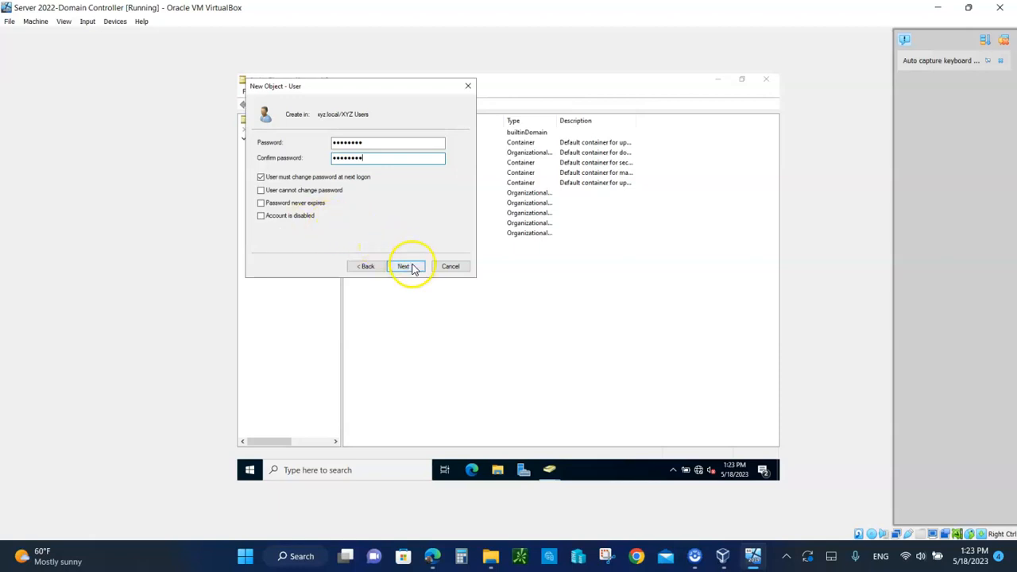
{"action": "left_click", "coordinate": [409, 267]}
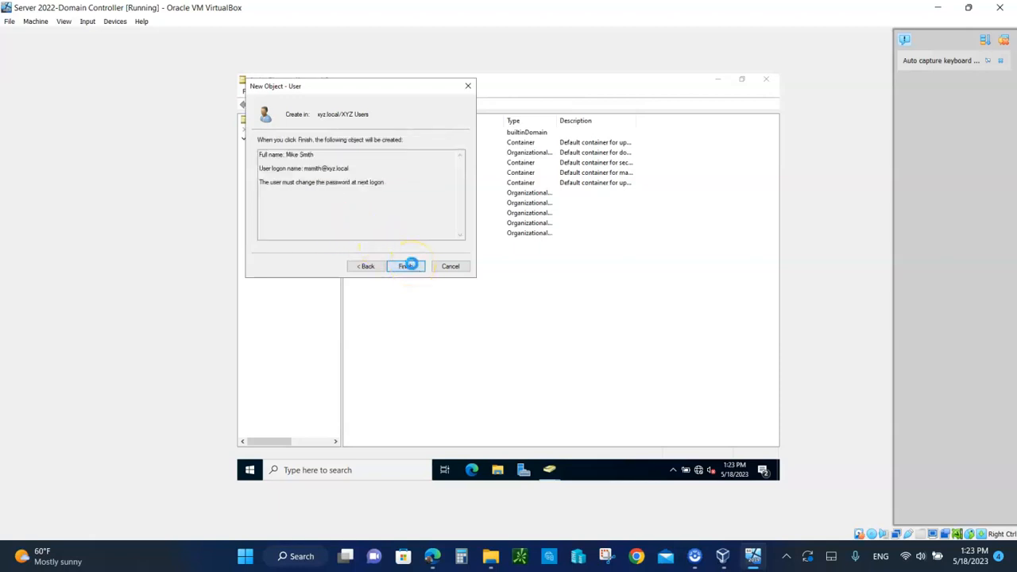
{"action": "left_click", "coordinate": [370, 234]}
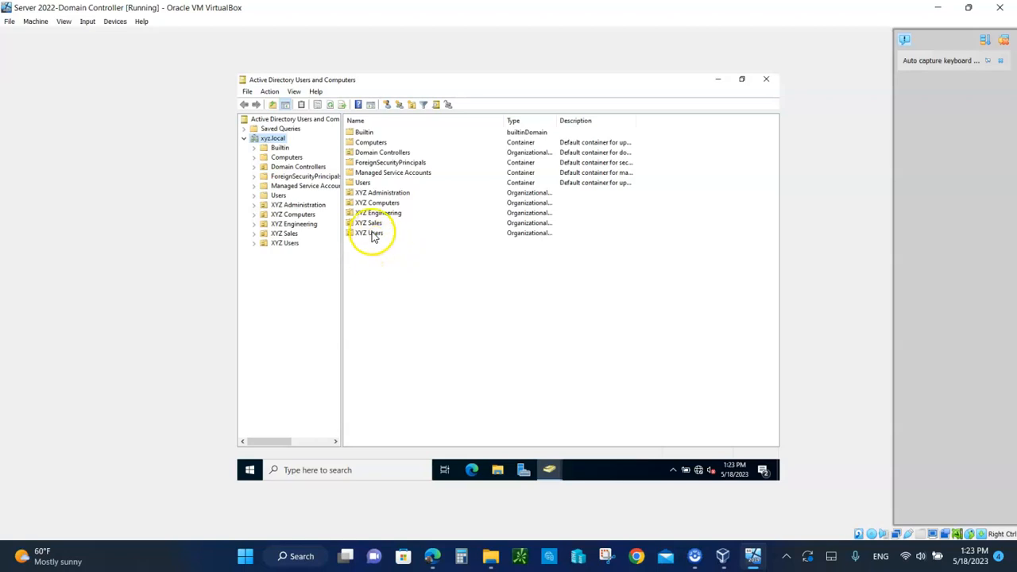
Select XYZ Users in the tree to show the newly created user
{"action": "left_click", "coordinate": [254, 248]}
{"action": "left_click", "coordinate": [281, 243]}
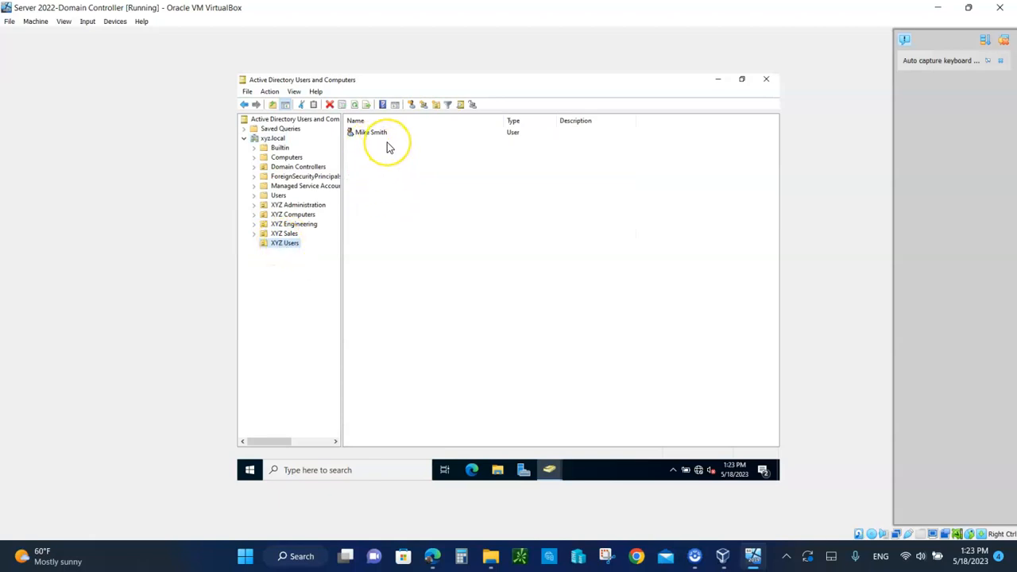
{"action": "left_click", "coordinate": [424, 232]}
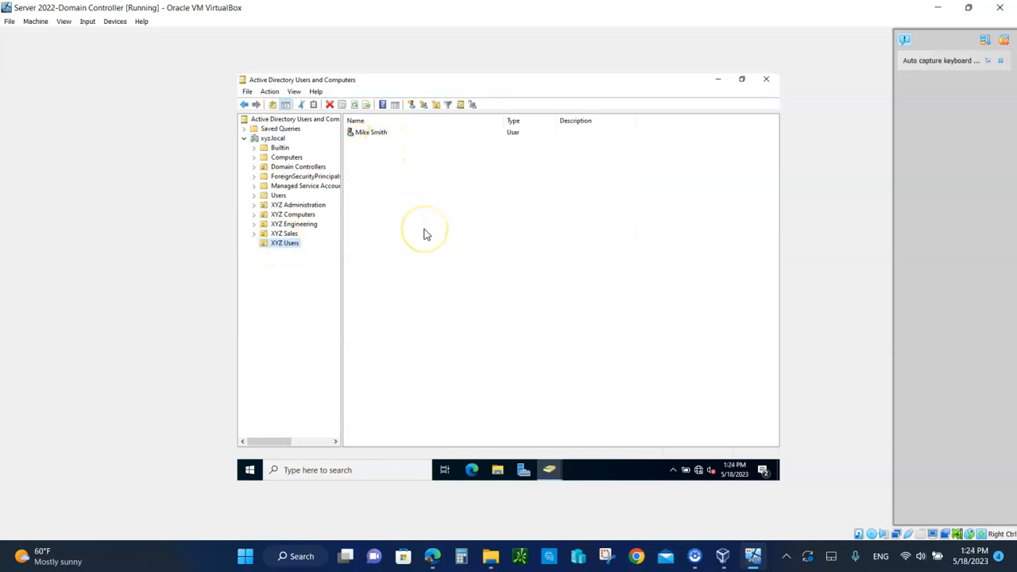
Start a second new user in XYZ Users with first, last and logon names entered
{"action": "right_click", "coordinate": [424, 233]}
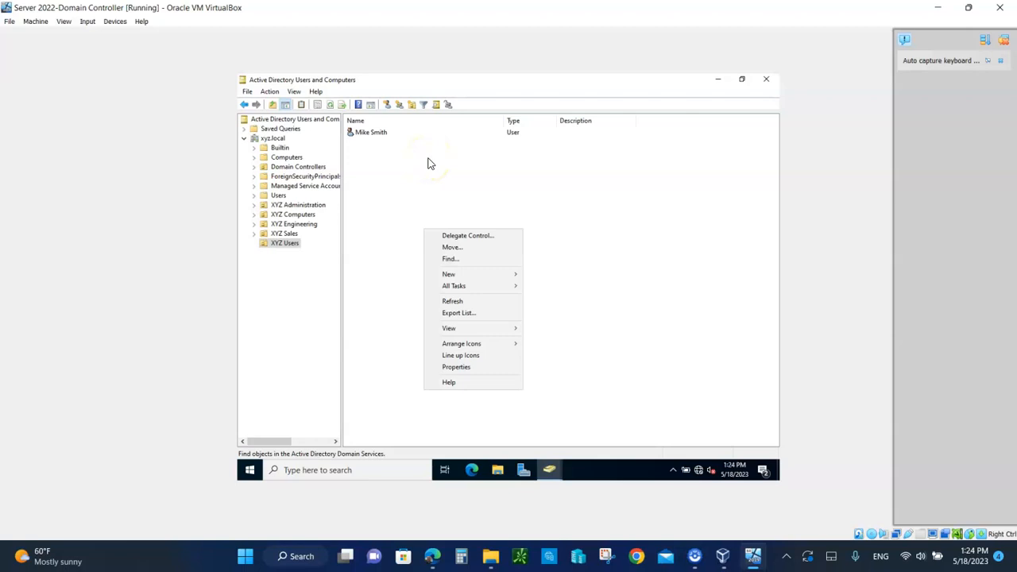
{"action": "left_click", "coordinate": [449, 274]}
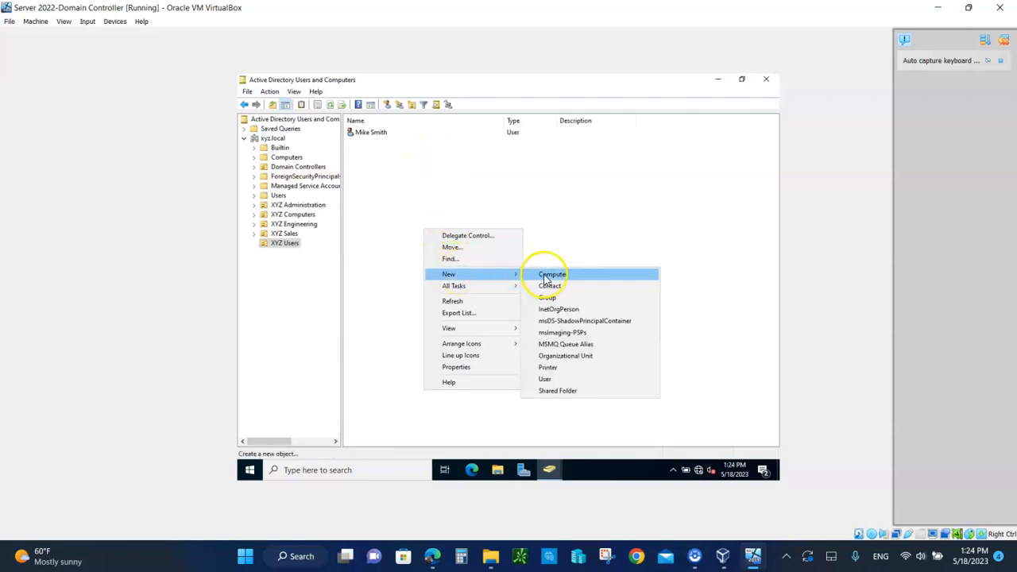
{"action": "left_click", "coordinate": [549, 382]}
{"action": "type", "text": "Jane"}
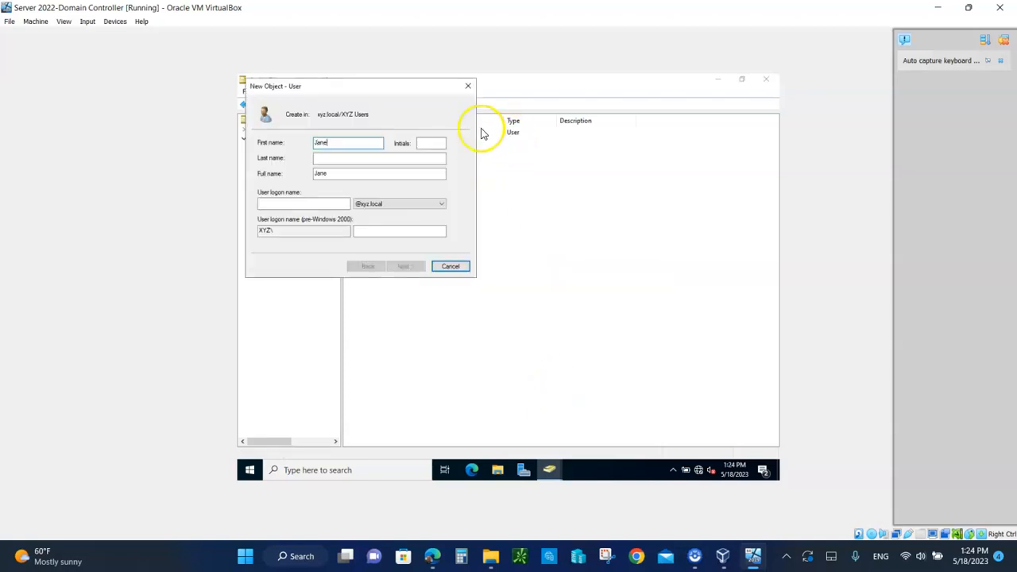
{"action": "left_click", "coordinate": [343, 158]}
{"action": "type", "text": "Doe"}
{"action": "left_click", "coordinate": [270, 201]}
{"action": "type", "text": "jdoe"}
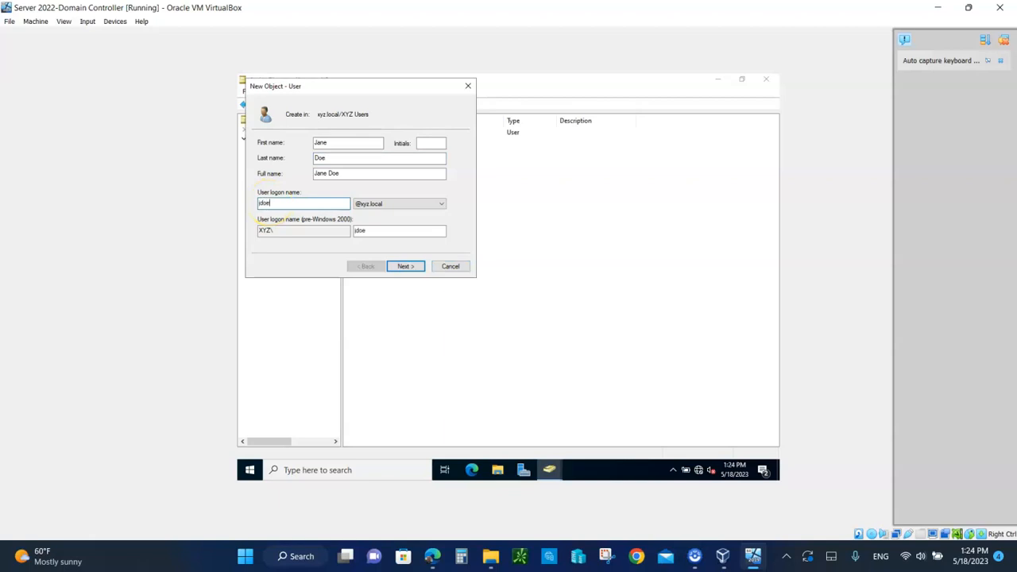
Set and confirm the second user's password, then complete the New User wizard
{"action": "left_click", "coordinate": [392, 262]}
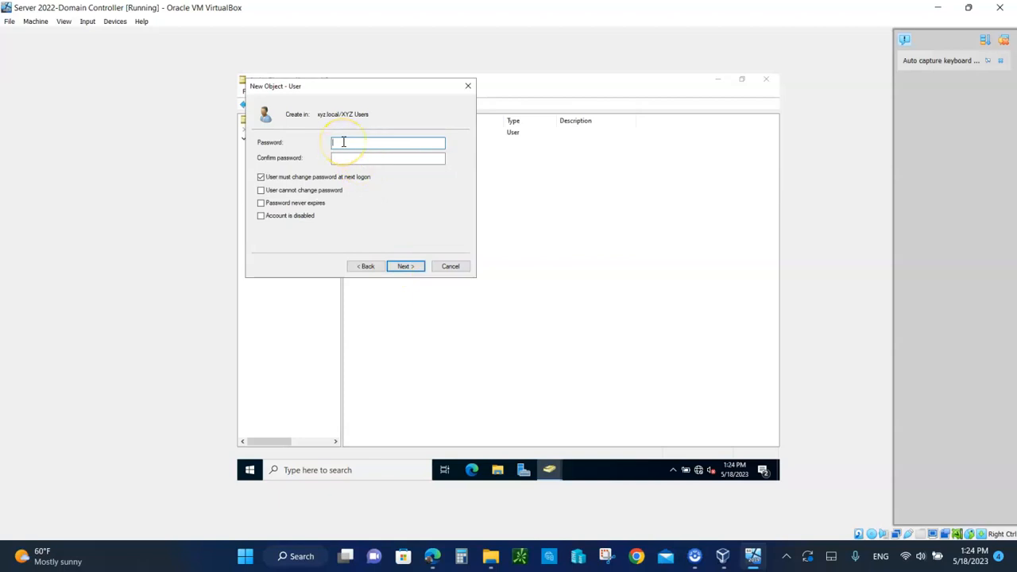
{"action": "type", "text": "*********"}
{"action": "left_click", "coordinate": [364, 161]}
{"action": "type", "text": "*********"}
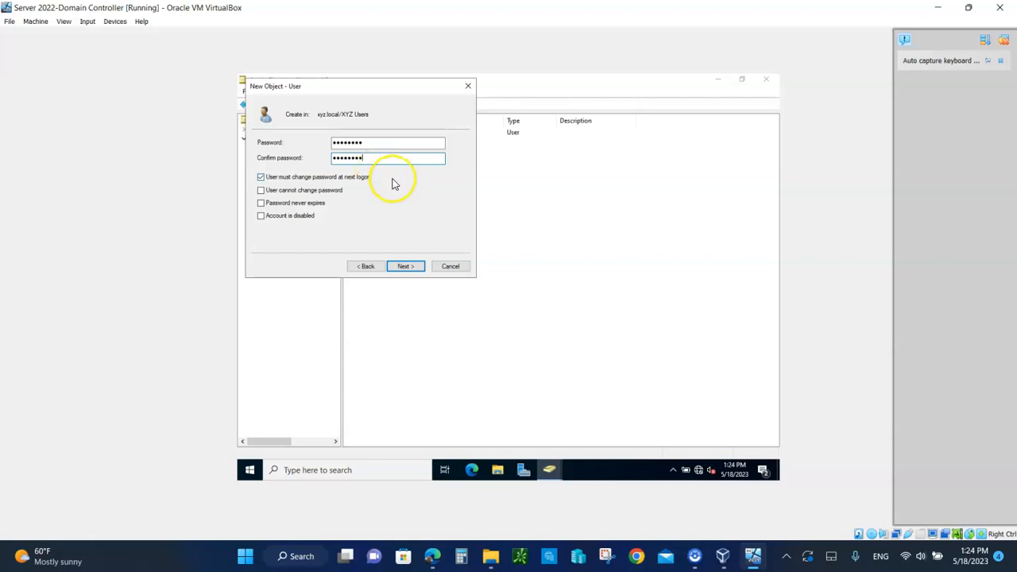
{"action": "left_click", "coordinate": [405, 269]}
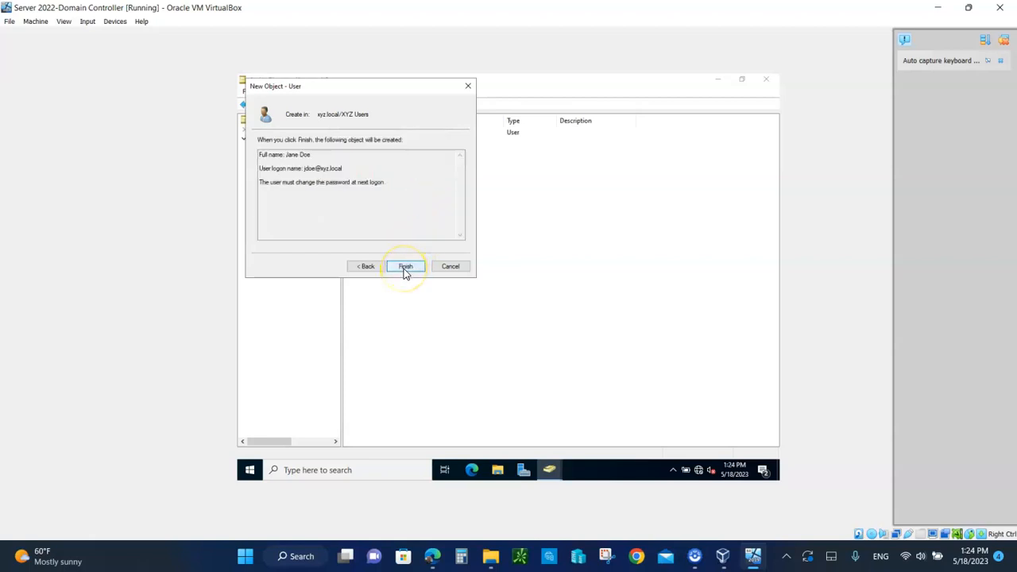
{"action": "left_click", "coordinate": [406, 269]}
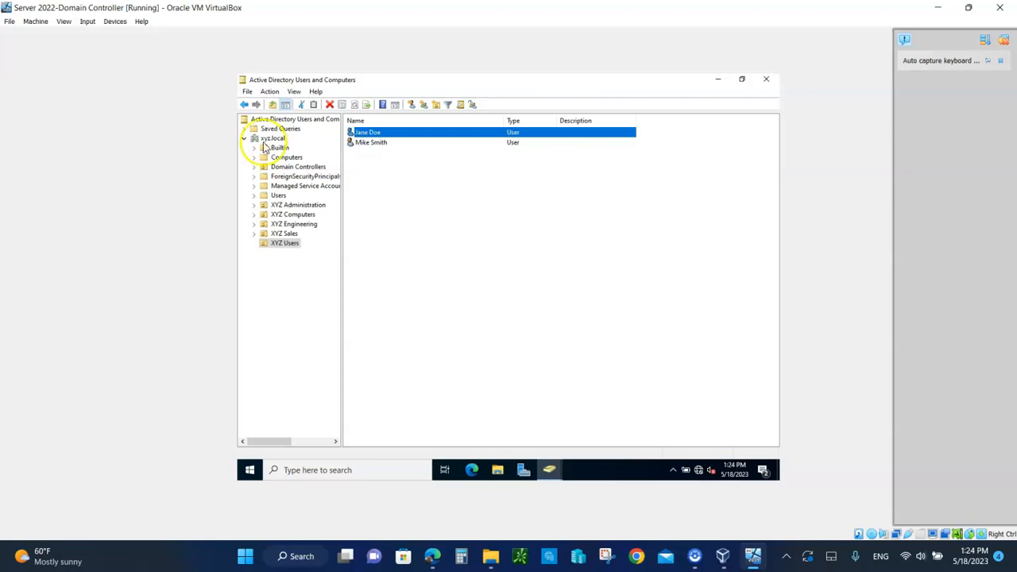
Expand XYZ Engineering and bring up actions in the empty Testing OU
{"action": "left_click", "coordinate": [254, 224]}
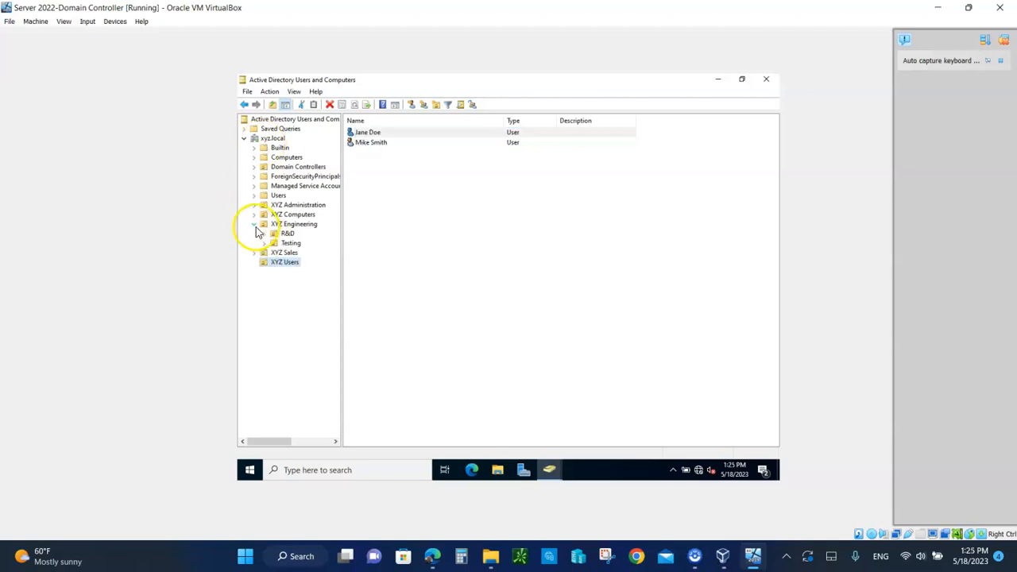
{"action": "left_click", "coordinate": [291, 244]}
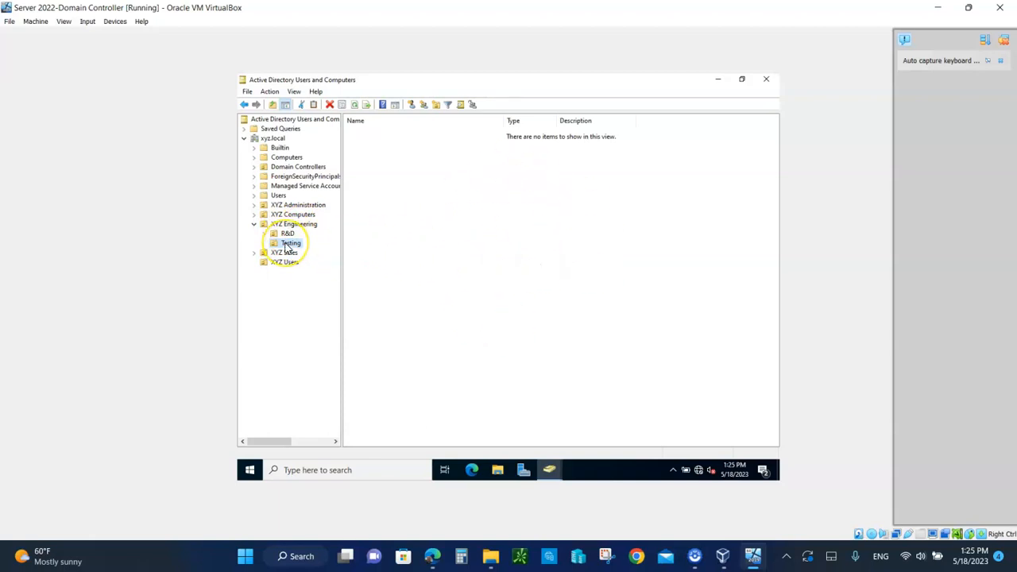
{"action": "right_click", "coordinate": [462, 226]}
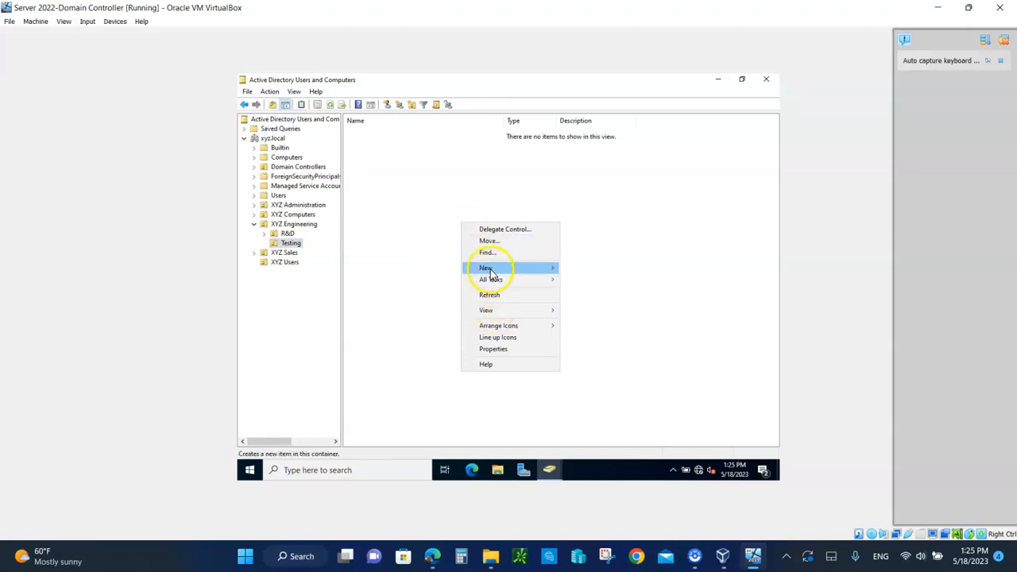
Add a group named 'Managers' to Testing, keeping Global scope and Security type
{"action": "mouse_move", "coordinate": [491, 268]}
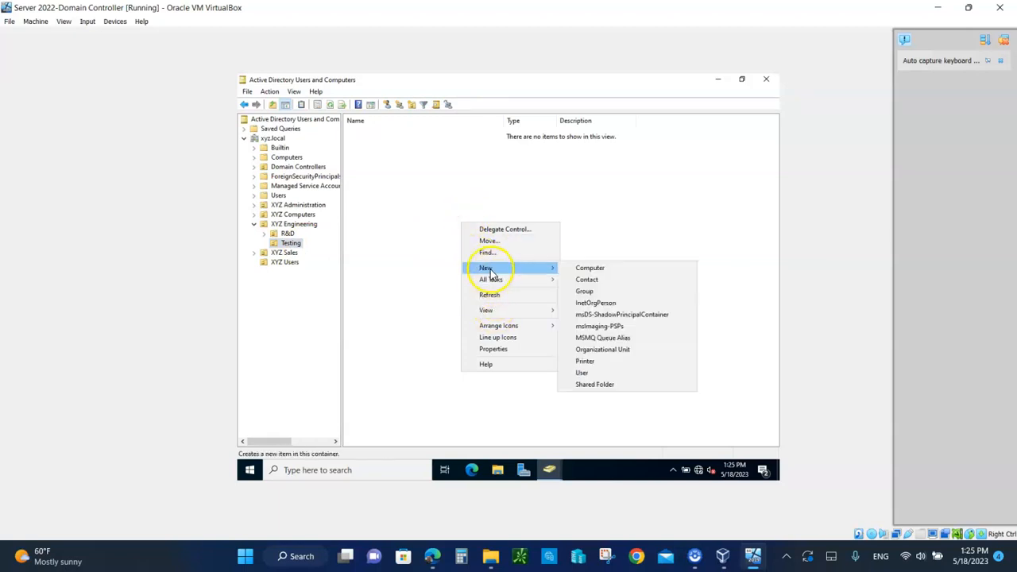
{"action": "left_click", "coordinate": [588, 291]}
{"action": "left_click_drag", "start_coordinate": [357, 92], "coordinate": [595, 138]}
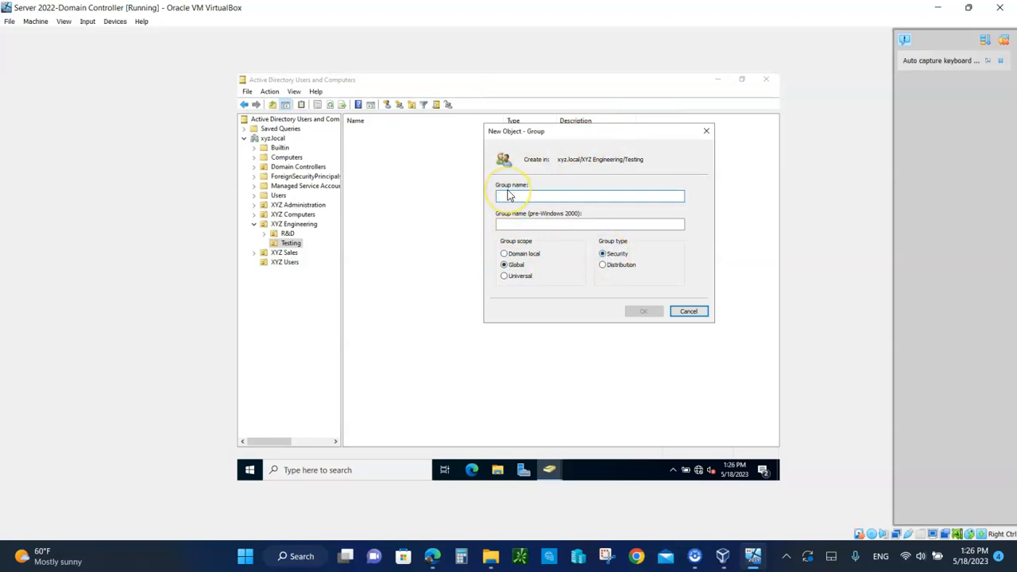
{"action": "type", "text": "Mnagers"}
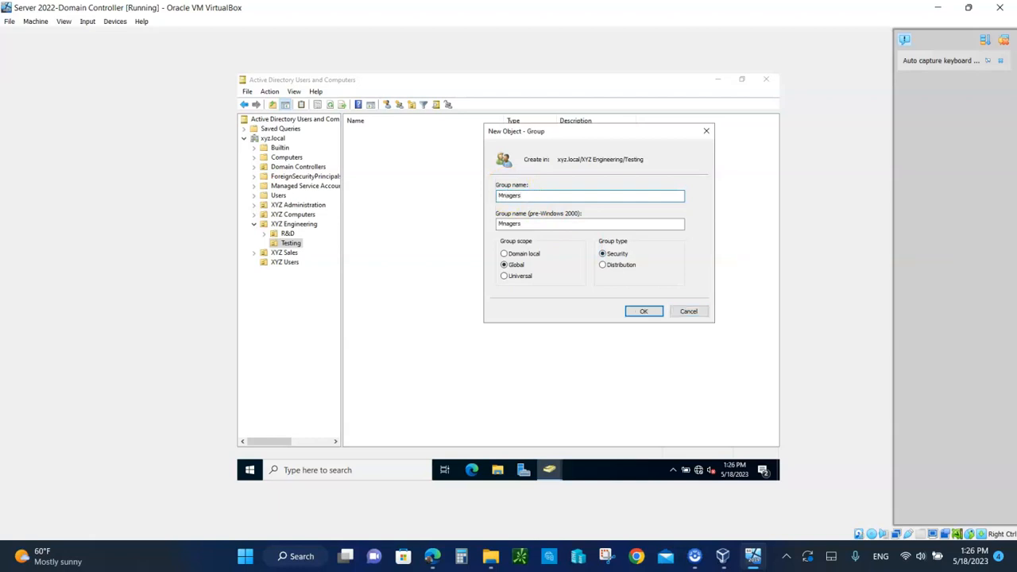
{"action": "key", "text": "BackSpace"}
{"action": "key", "text": "BackSpace"}
{"action": "key", "text": "BackSpace"}
{"action": "key", "text": "BackSpace"}
{"action": "key", "text": "BackSpace"}
{"action": "key", "text": "BackSpace"}
{"action": "type", "text": "anager"}
{"action": "left_click", "coordinate": [641, 311]}
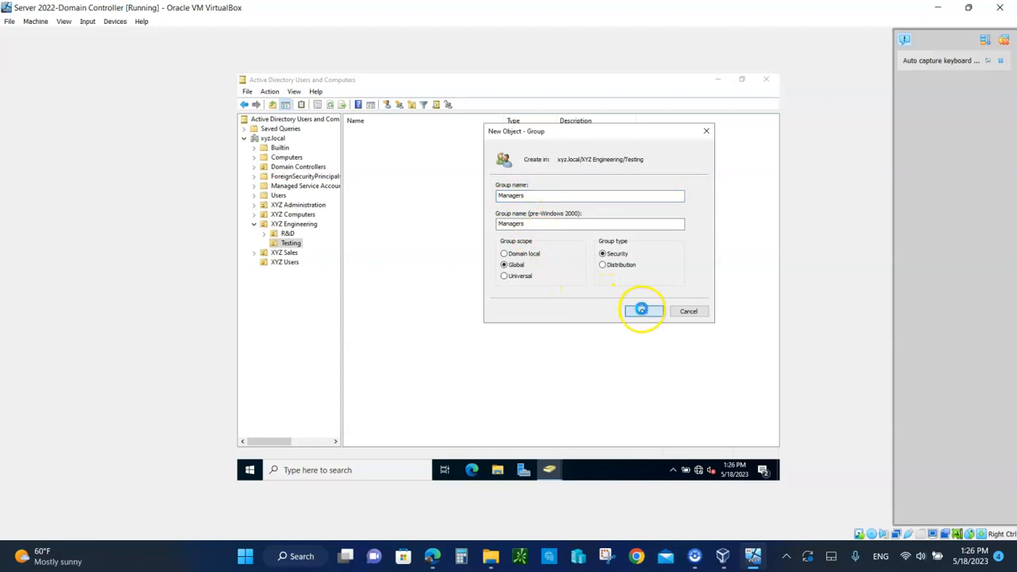
{"action": "left_click", "coordinate": [547, 320]}
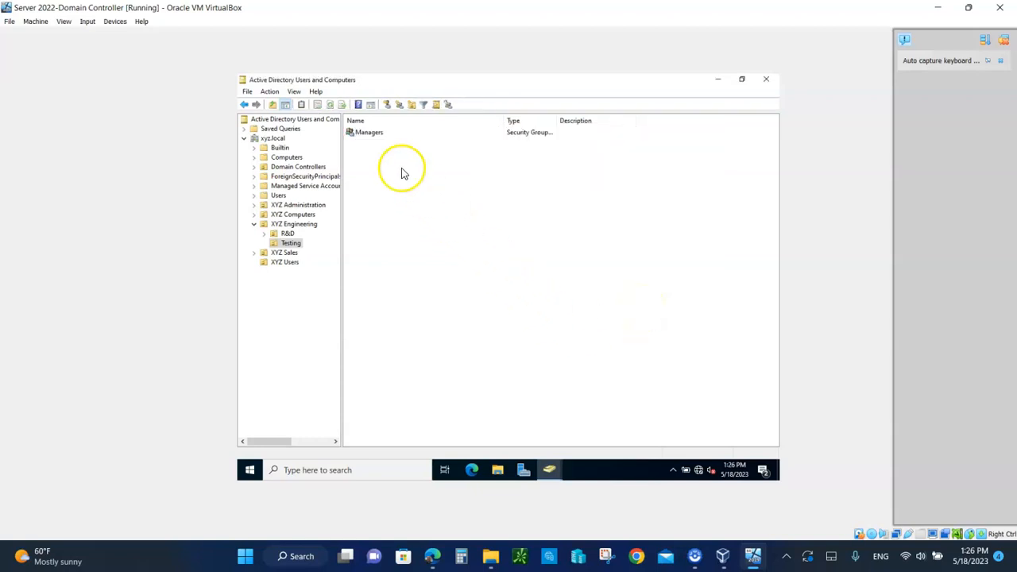
Add the second XYZ Users account to the Managers group's member list
{"action": "right_click", "coordinate": [364, 135]}
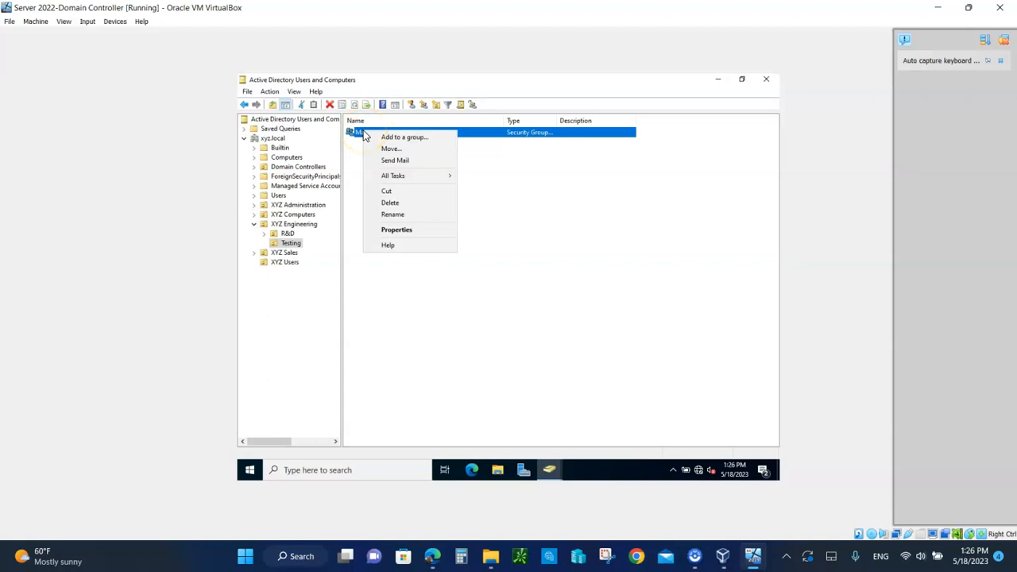
{"action": "left_click", "coordinate": [414, 231]}
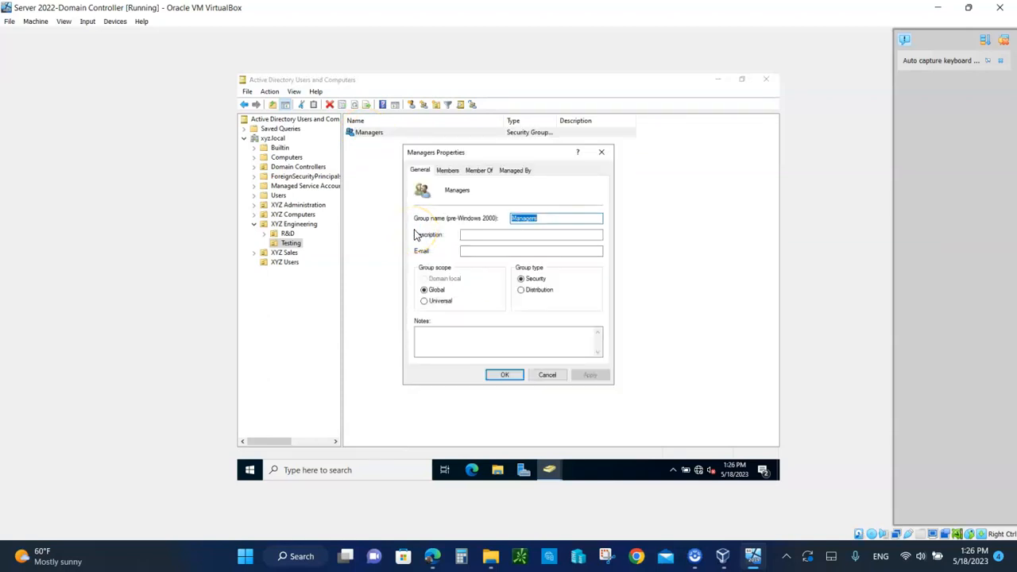
{"action": "left_click", "coordinate": [446, 171]}
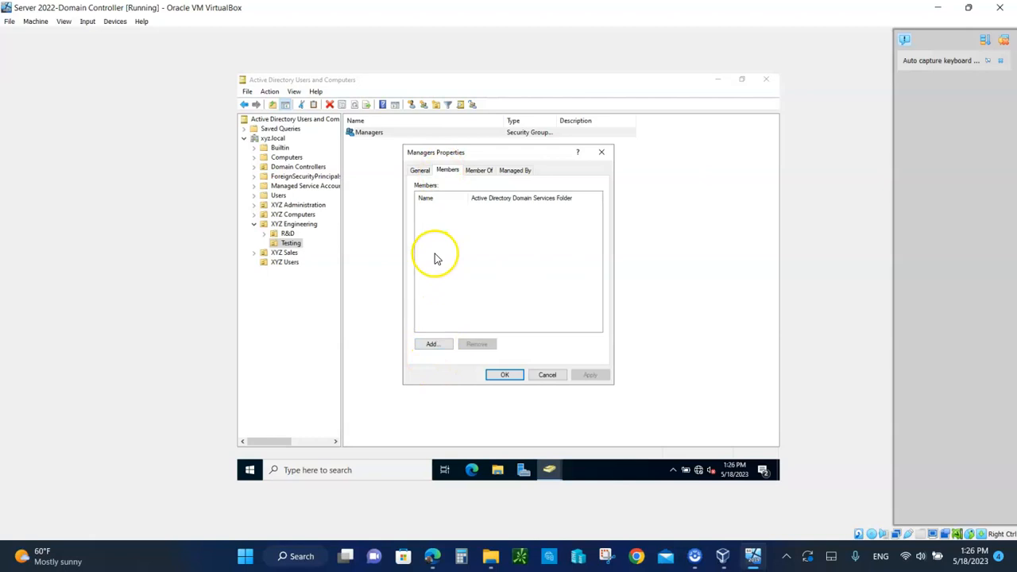
{"action": "left_click", "coordinate": [439, 348]}
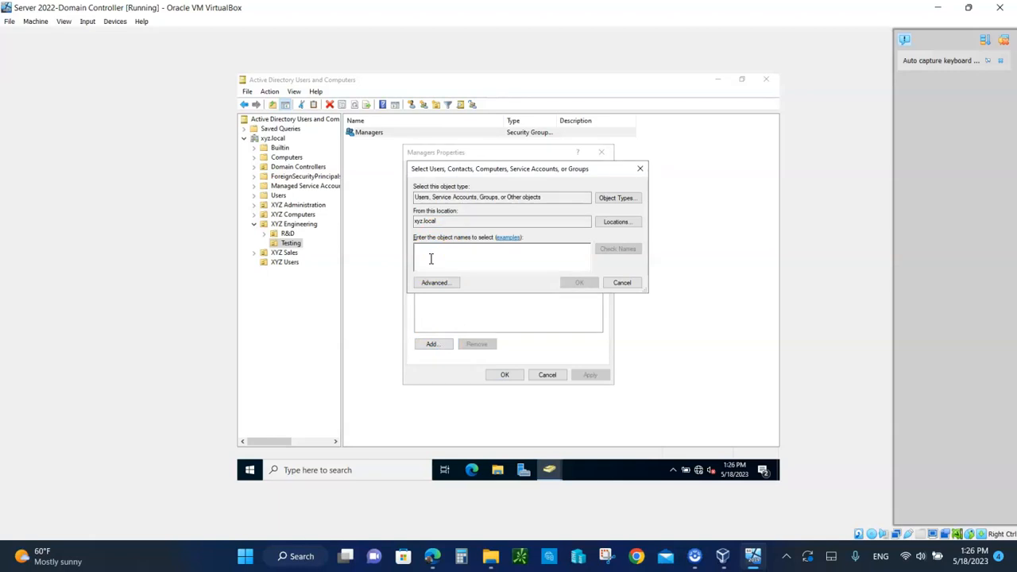
{"action": "type", "text": "m"}
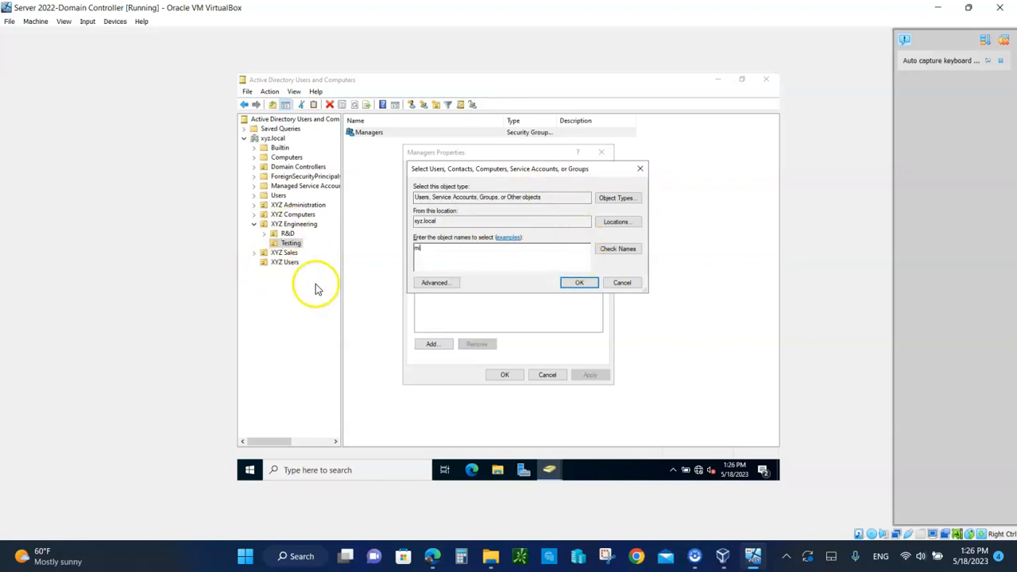
{"action": "left_click", "coordinate": [622, 251]}
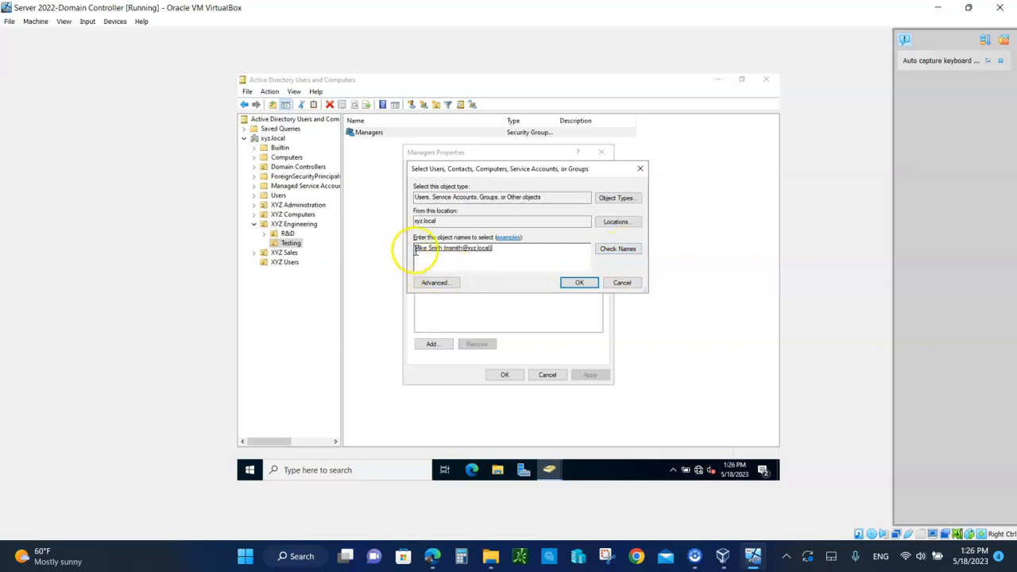
{"action": "left_click", "coordinate": [579, 283]}
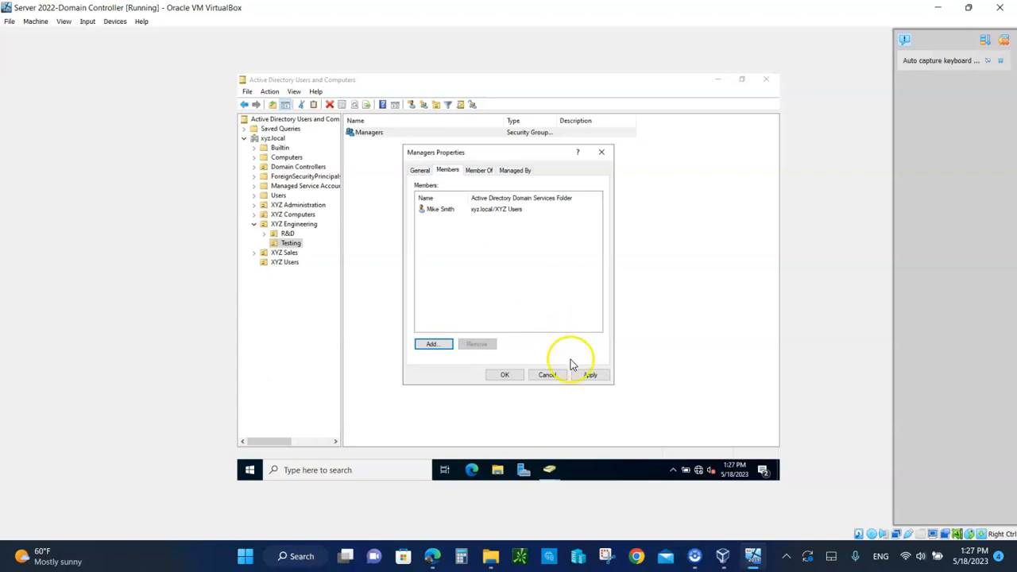
Apply the membership change, close the group properties, and show XYZ Users
{"action": "left_click", "coordinate": [590, 376]}
{"action": "left_click", "coordinate": [507, 373]}
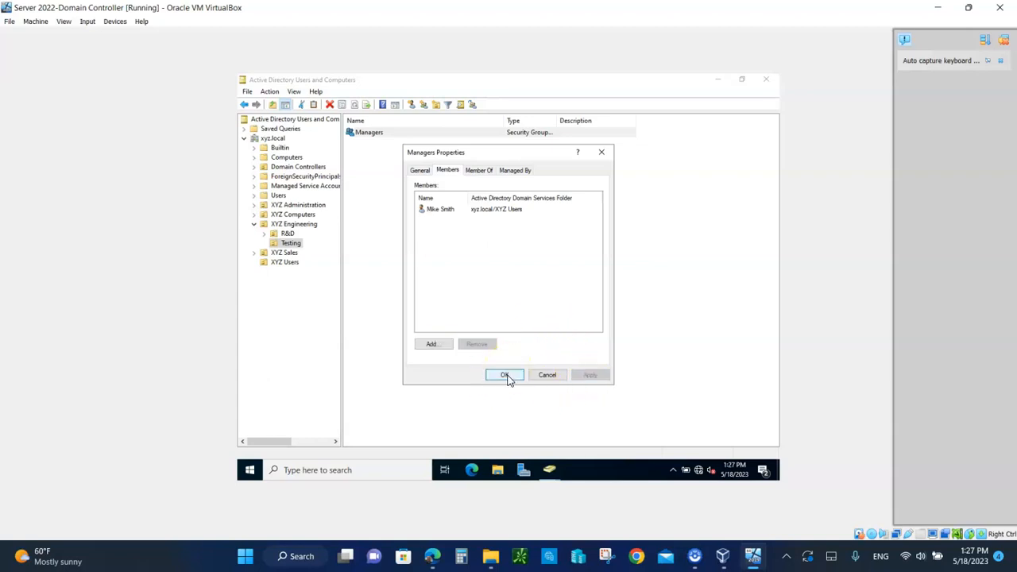
{"action": "left_click", "coordinate": [508, 376]}
{"action": "left_click", "coordinate": [283, 263]}
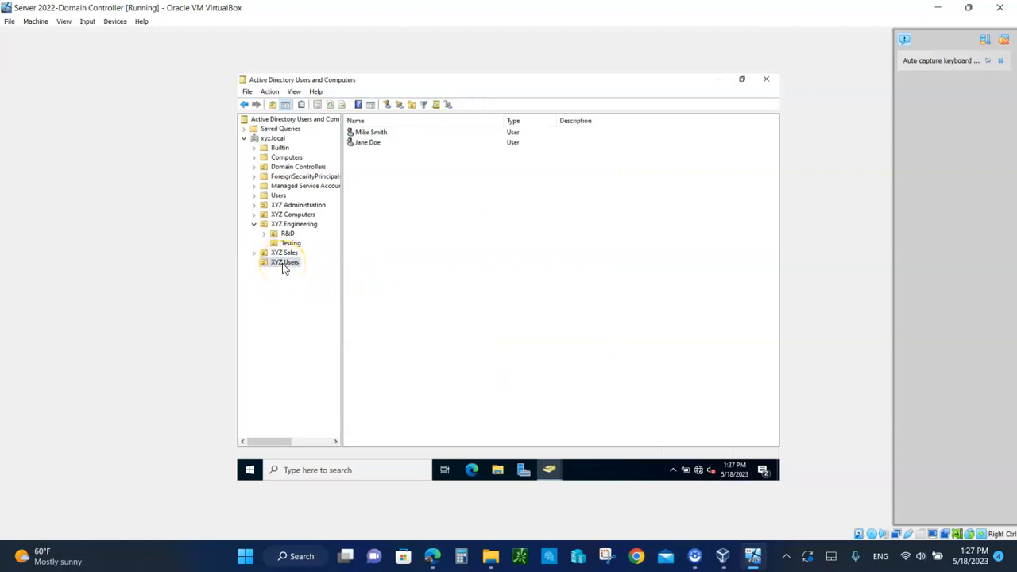
Add the new XYZ Users account to the Managers group (resolved from 'ma'), then return to Testing OU
{"action": "right_click", "coordinate": [369, 147]}
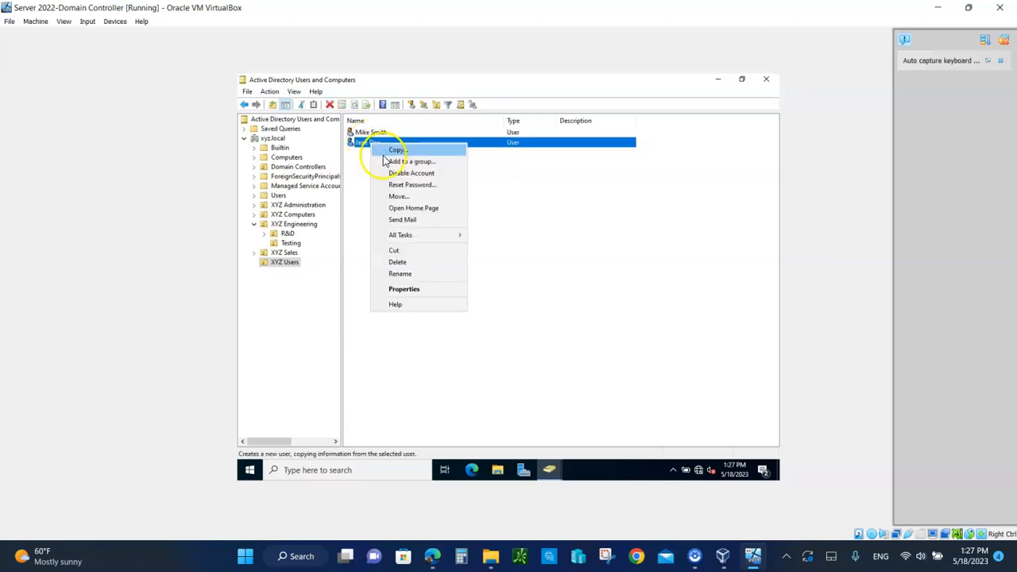
{"action": "left_click", "coordinate": [409, 162]}
{"action": "left_click", "coordinate": [409, 163]}
{"action": "left_click", "coordinate": [272, 176]}
{"action": "type", "text": "man"}
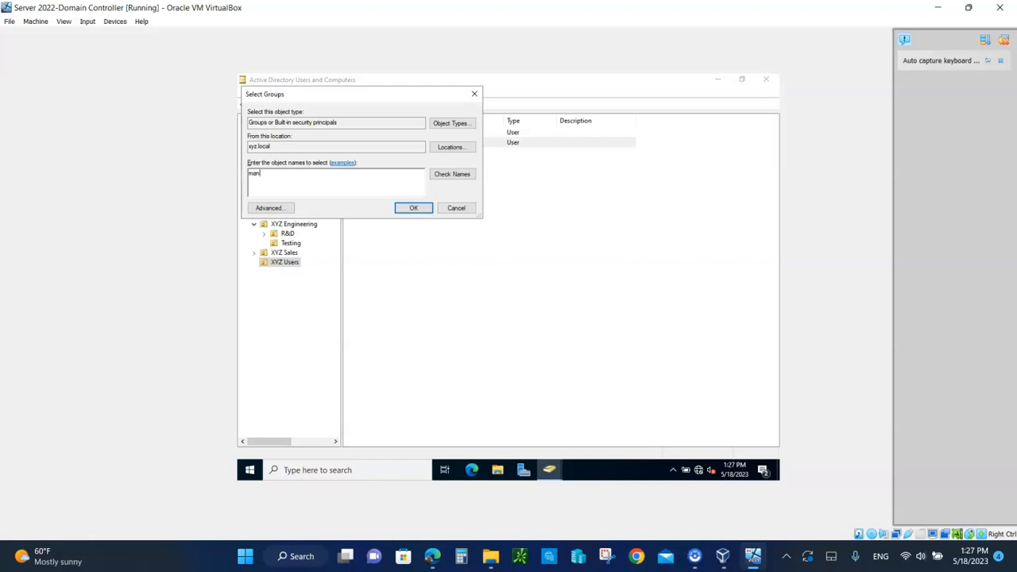
{"action": "left_click", "coordinate": [451, 175]}
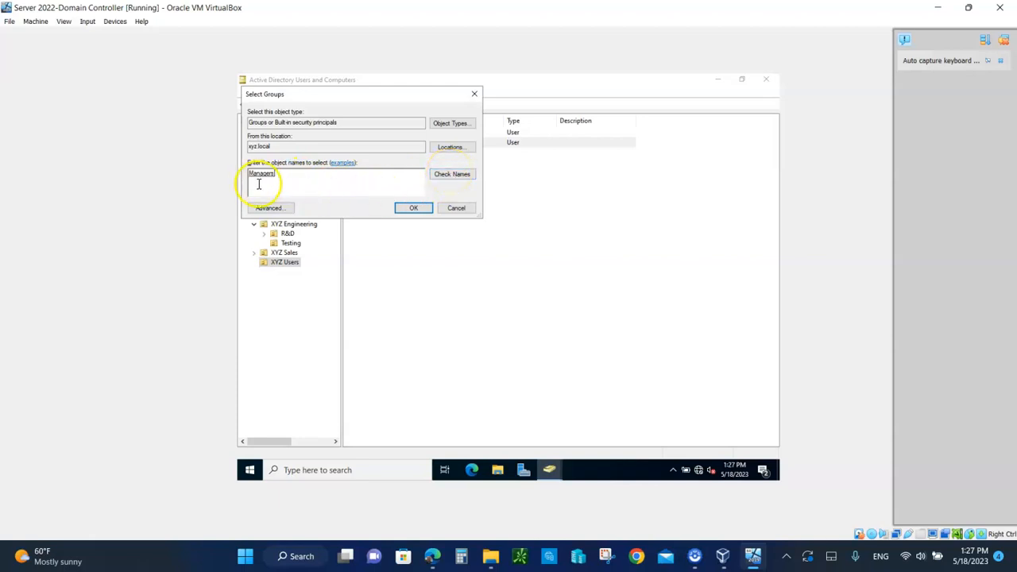
{"action": "left_click", "coordinate": [413, 208]}
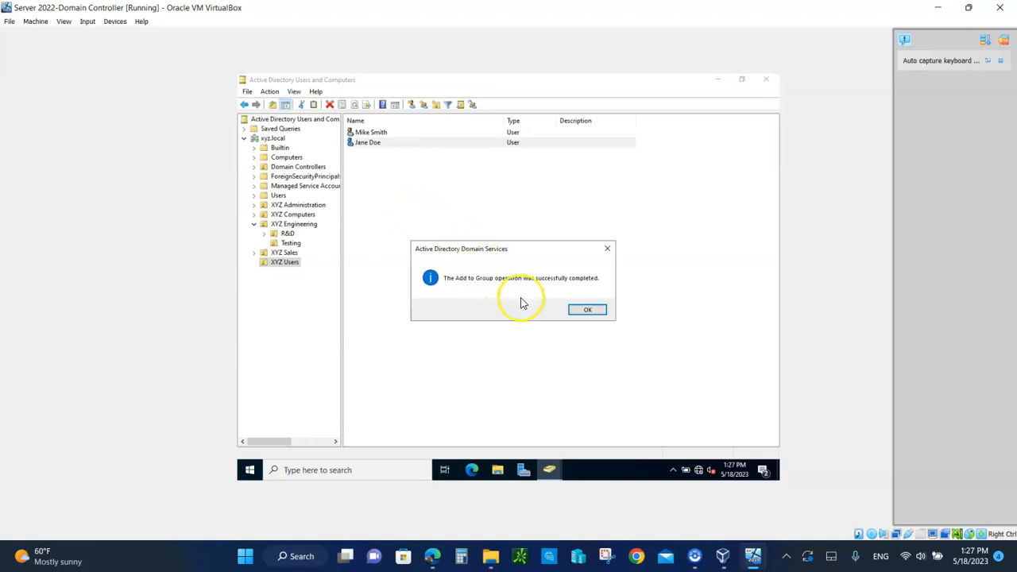
{"action": "left_click", "coordinate": [586, 312]}
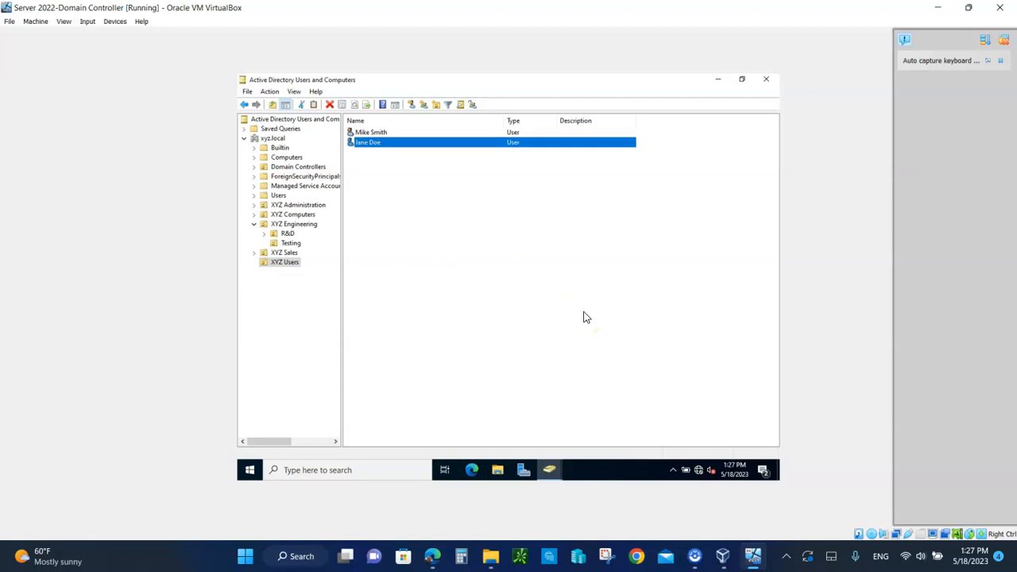
{"action": "left_click", "coordinate": [291, 243]}
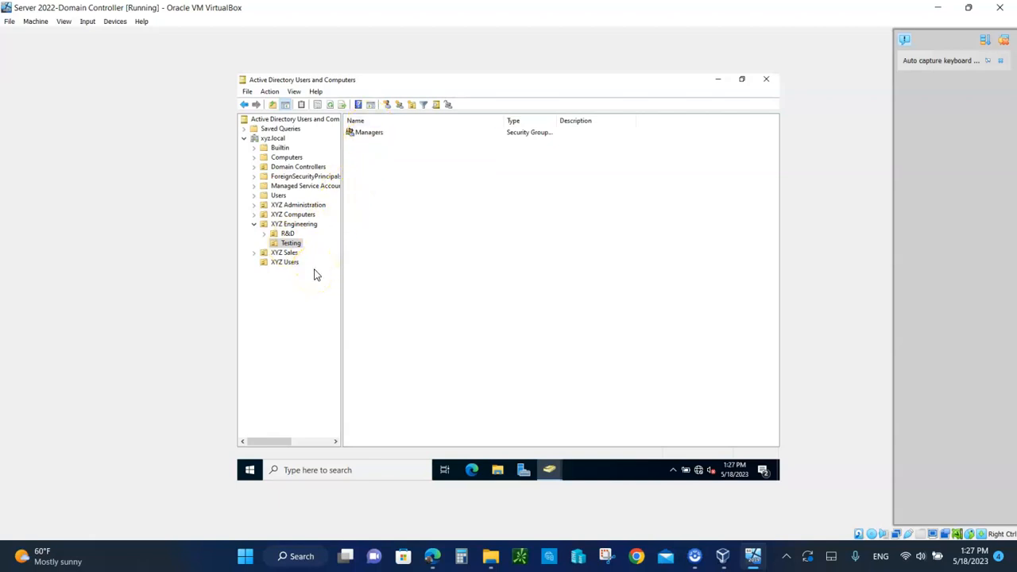
{"action": "double_click", "coordinate": [367, 132]}
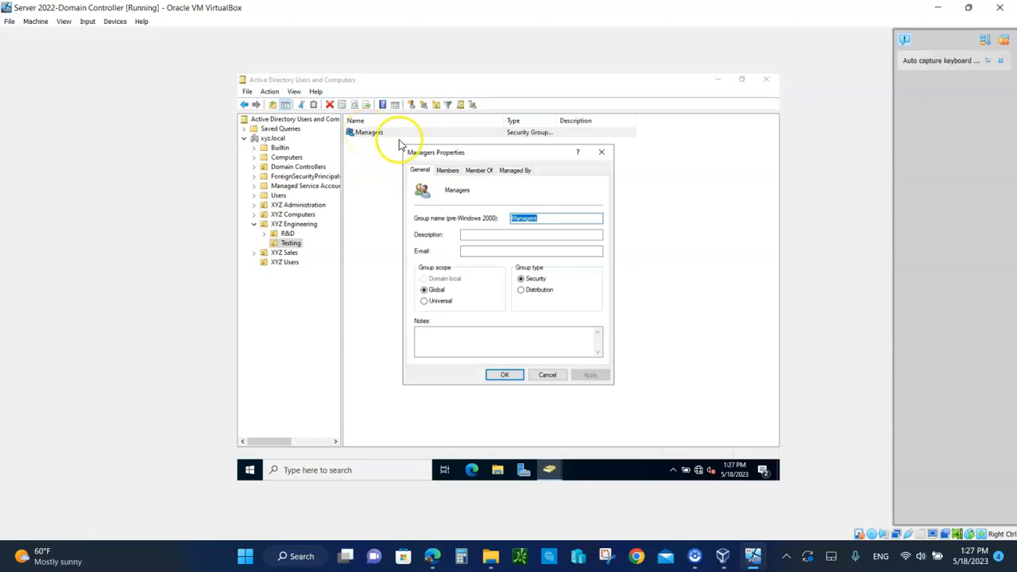
{"action": "left_click", "coordinate": [447, 170]}
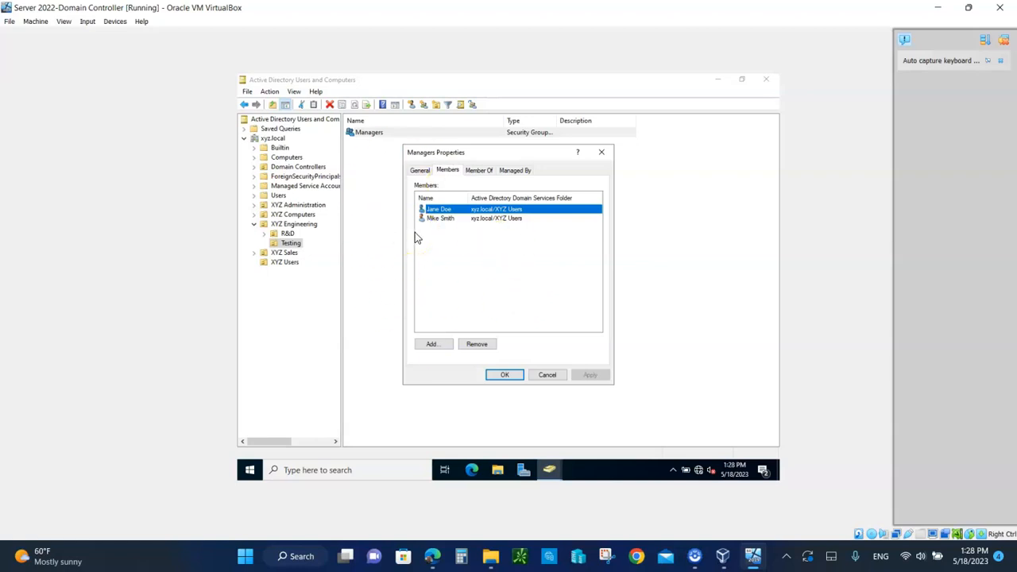
{"action": "left_click", "coordinate": [505, 376]}
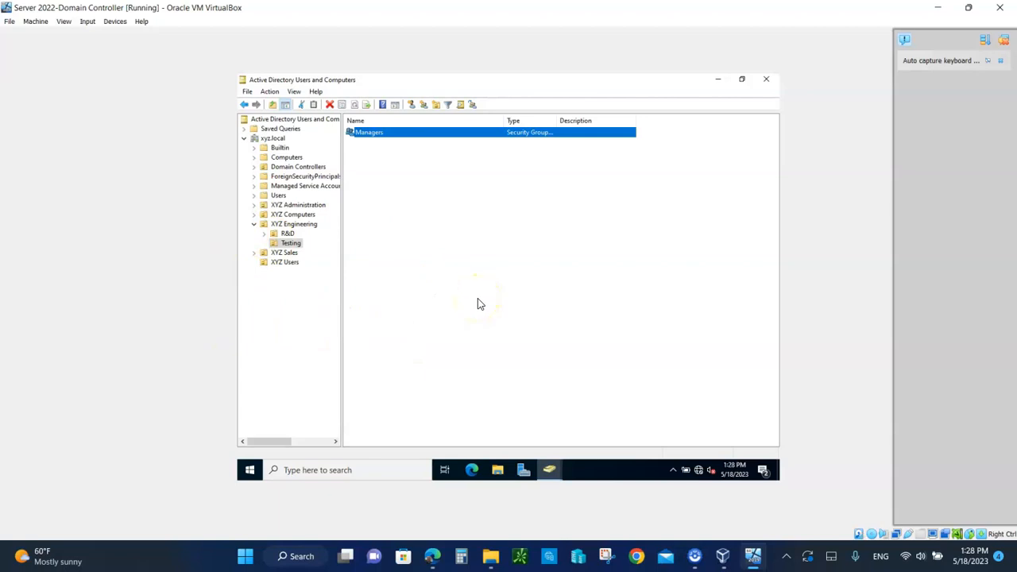
Select Server 2022-Client in VirtualBox Manager and boot it
{"action": "left_click", "coordinate": [722, 558]}
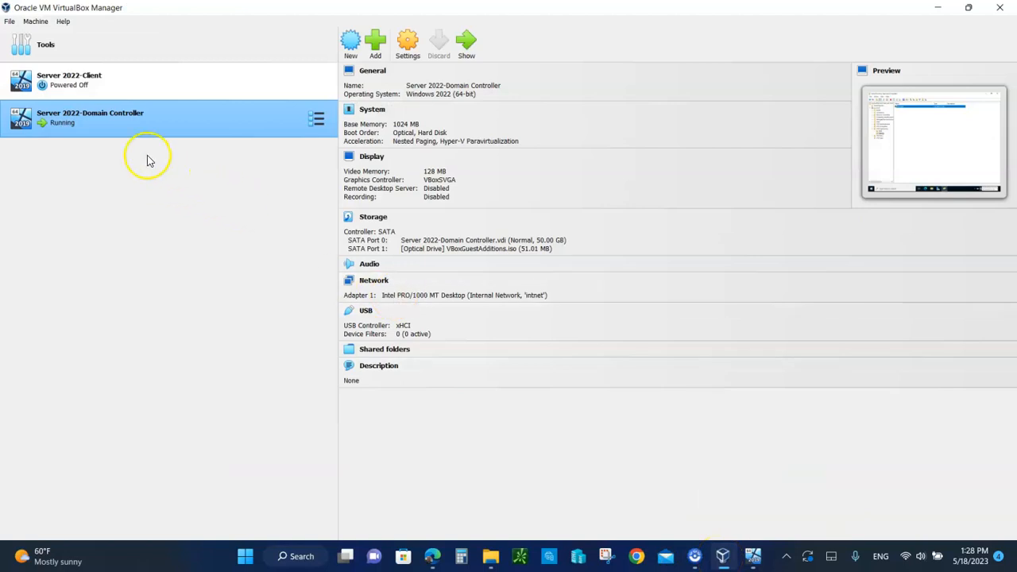
{"action": "left_click", "coordinate": [90, 95]}
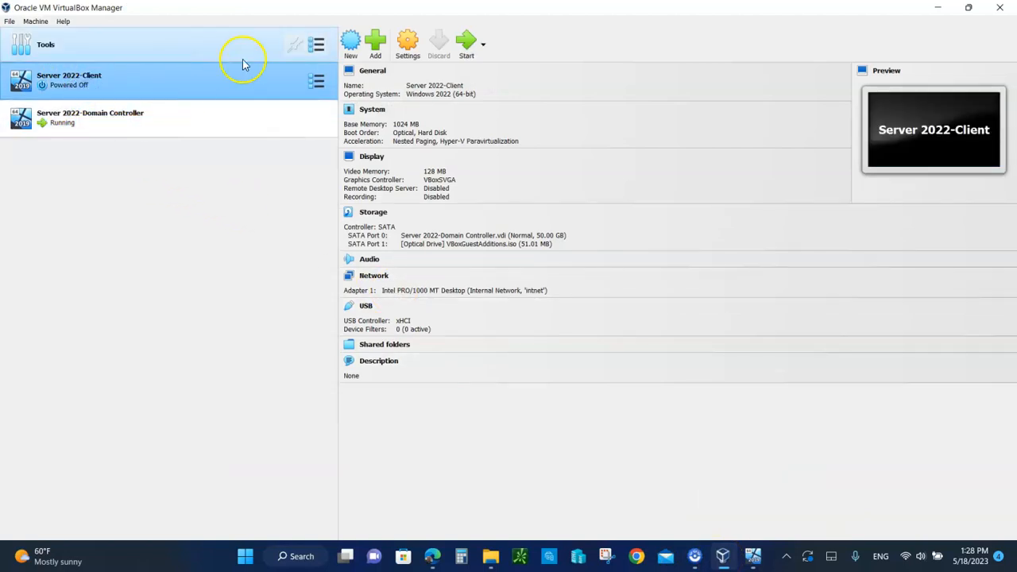
{"action": "left_click", "coordinate": [468, 41]}
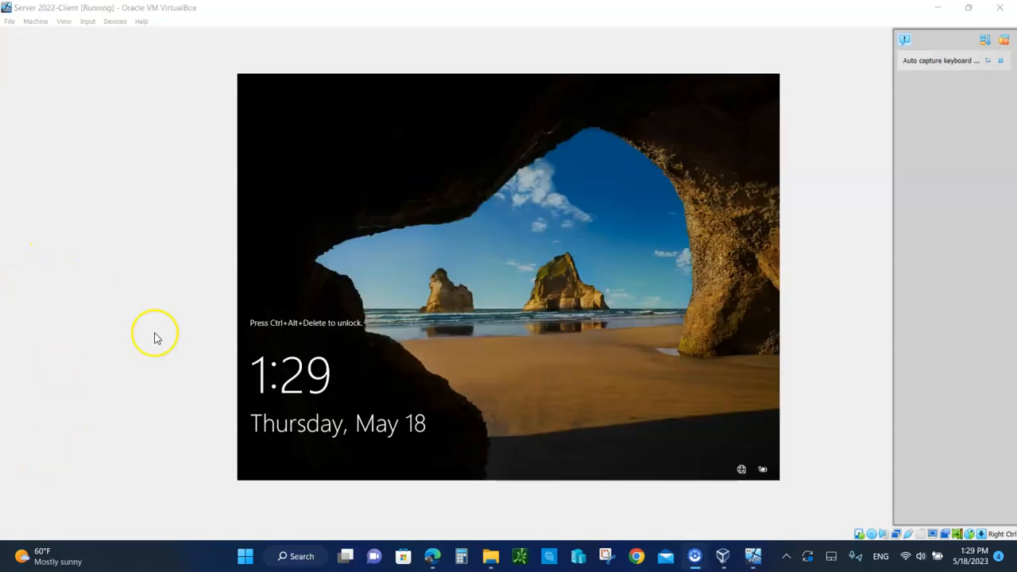
Send Ctrl-Alt-Del to the client VM's lock screen via the Input > Keyboard menu
{"action": "left_click", "coordinate": [85, 23]}
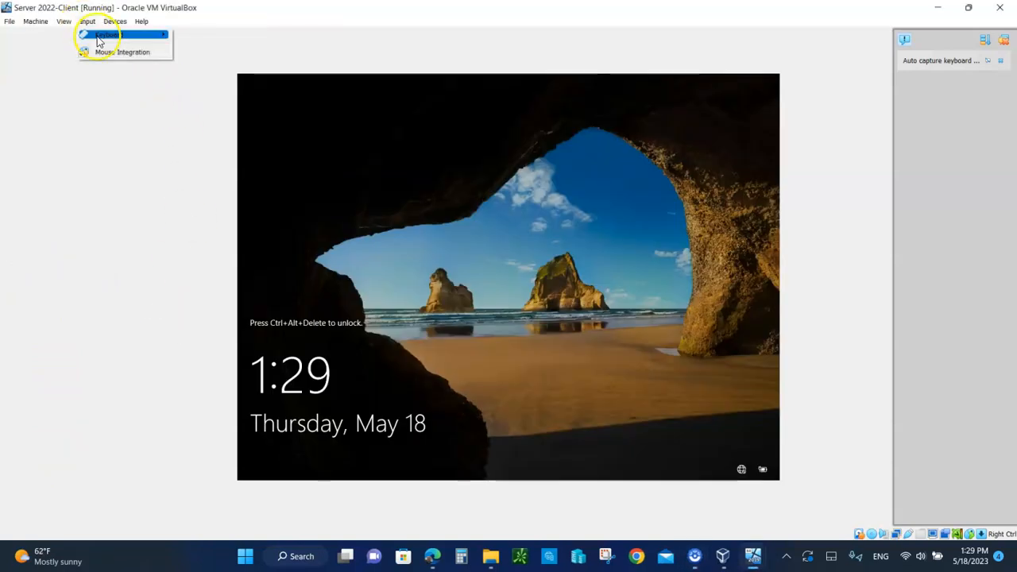
{"action": "mouse_move", "coordinate": [107, 34]}
{"action": "left_click", "coordinate": [209, 64]}
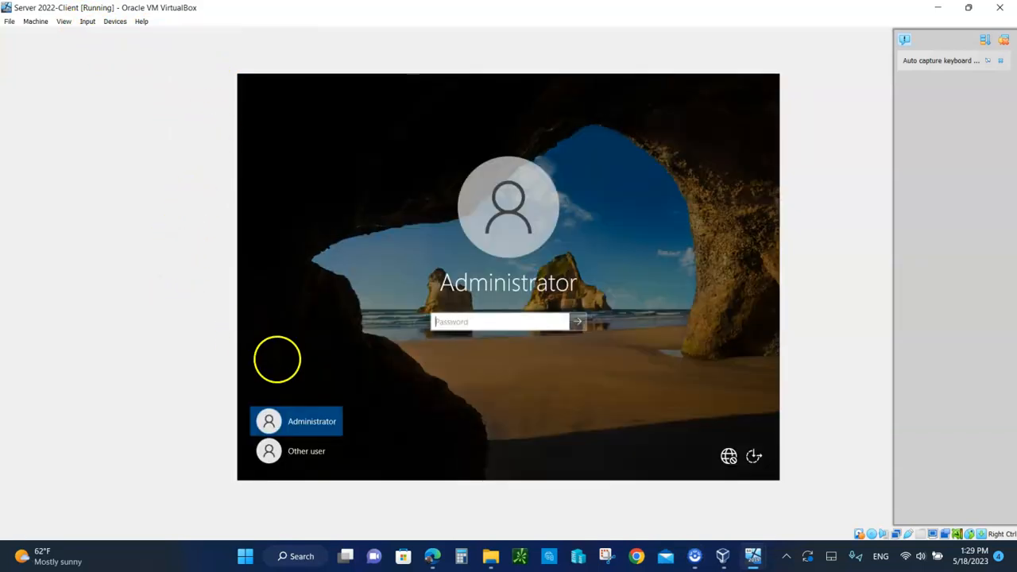
Sign in as Other user with the new domain user's logon name and password
{"action": "left_click", "coordinate": [306, 454]}
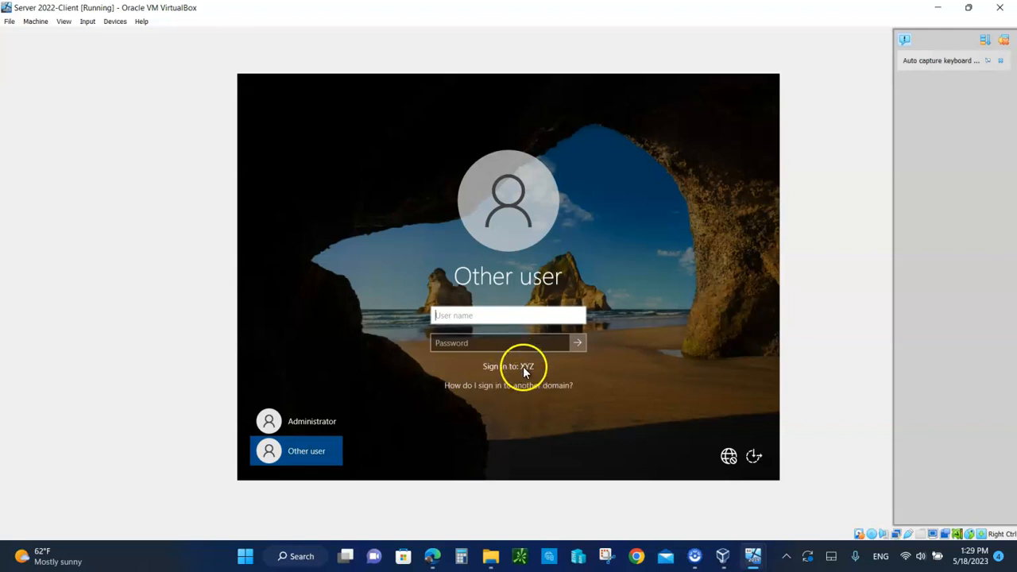
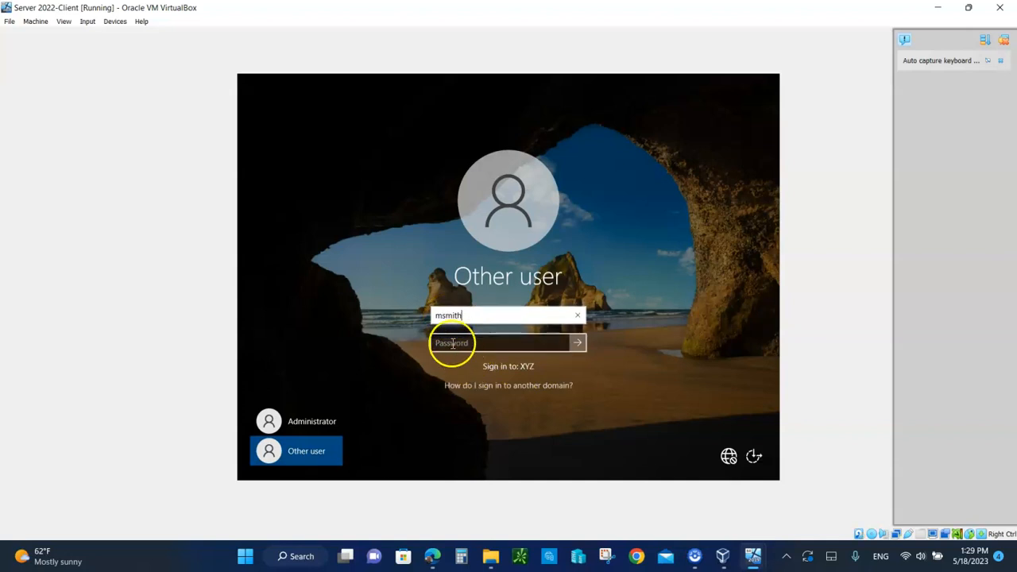
{"action": "left_click", "coordinate": [451, 343]}
{"action": "type", "text": "*********"}
{"action": "left_click", "coordinate": [578, 342]}
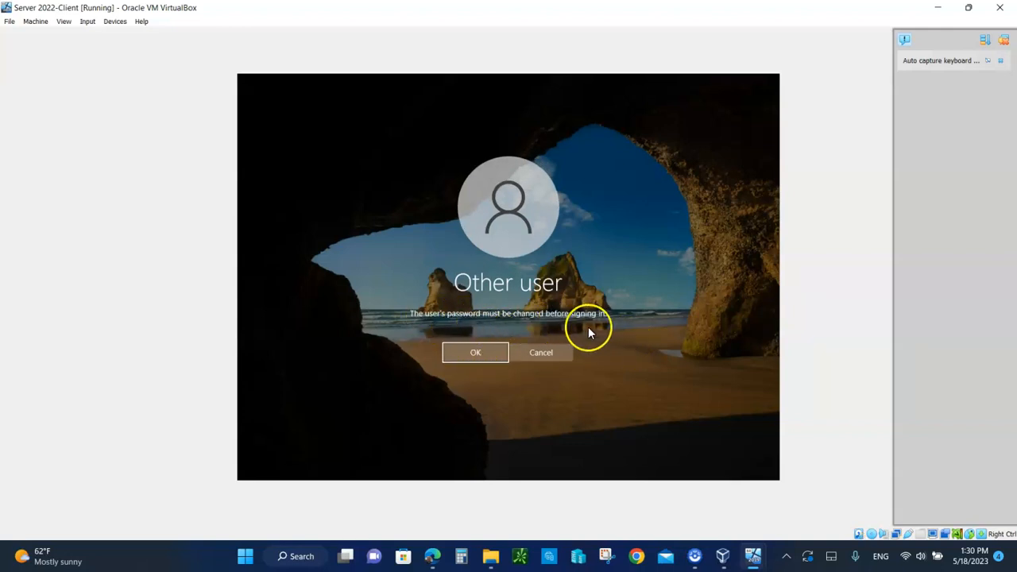
Accept the change-password prompt, enter and confirm a new password, and acknowledge the change
{"action": "left_click", "coordinate": [477, 357]}
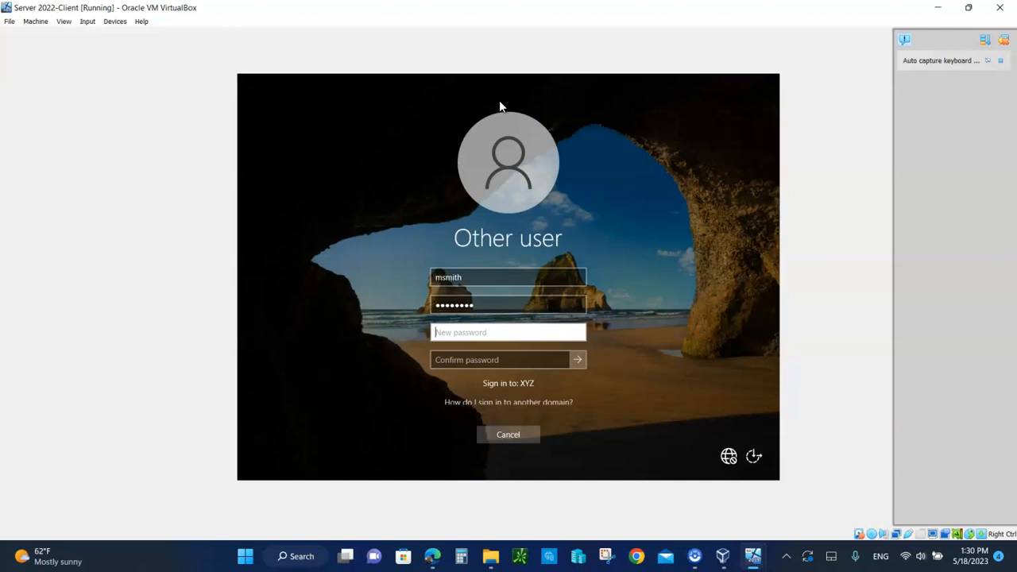
{"action": "type", "text": "Pa$$w0rd"}
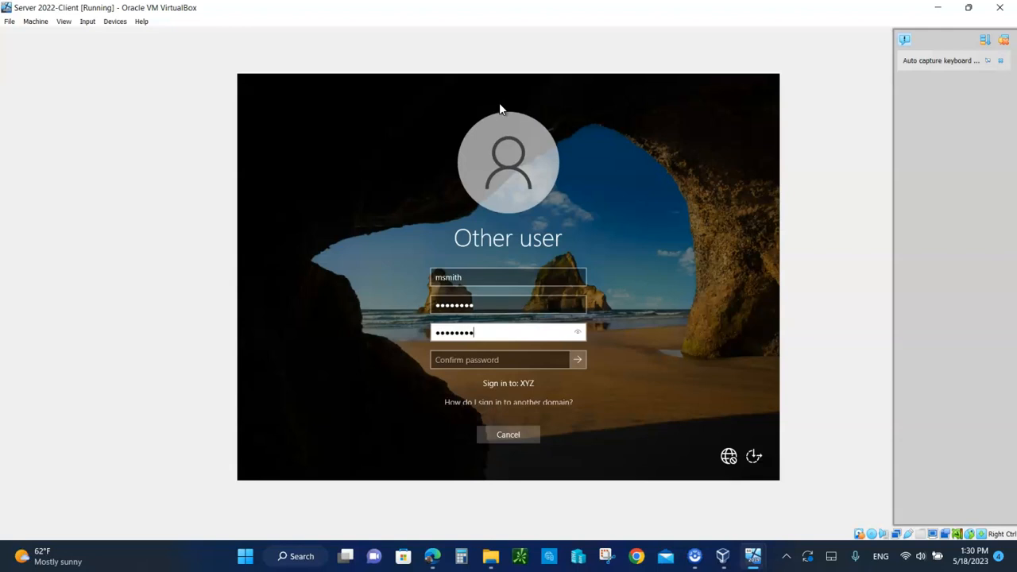
{"action": "left_click", "coordinate": [446, 362]}
{"action": "type", "text": "Pa$$w0rd"}
{"action": "key", "text": "Return"}
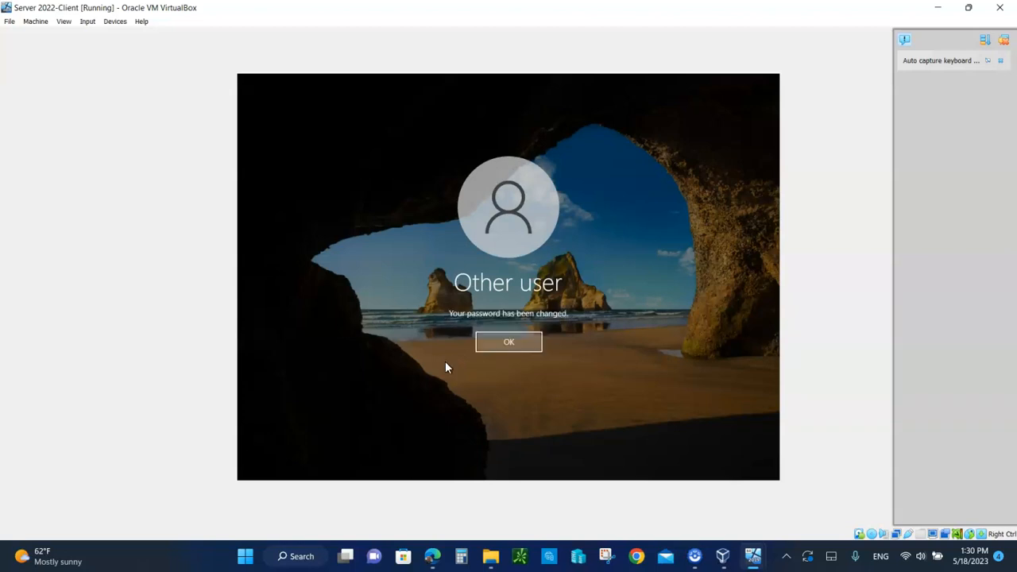
{"action": "left_click", "coordinate": [509, 341]}
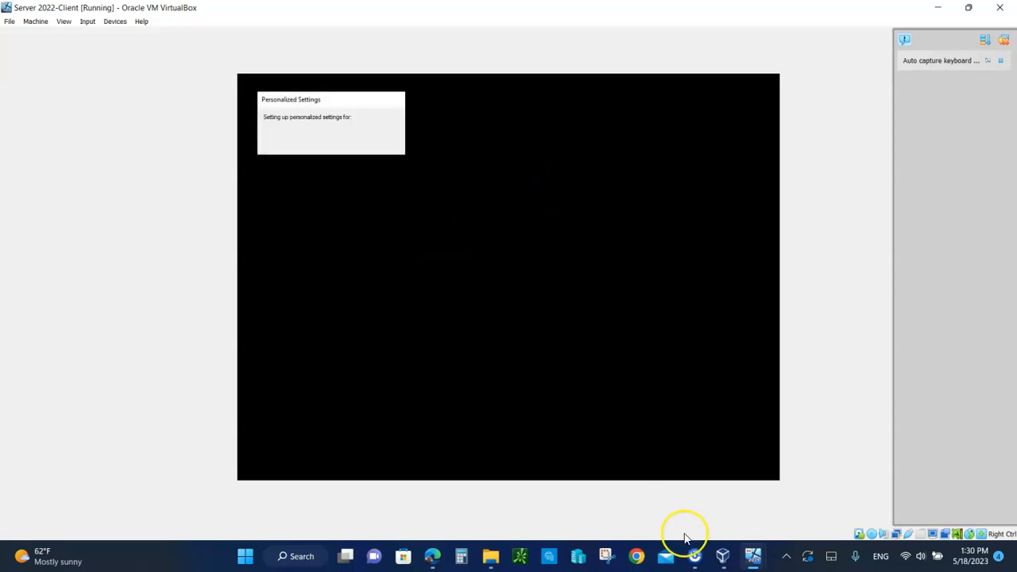
{"action": "mouse_move", "coordinate": [753, 561]}
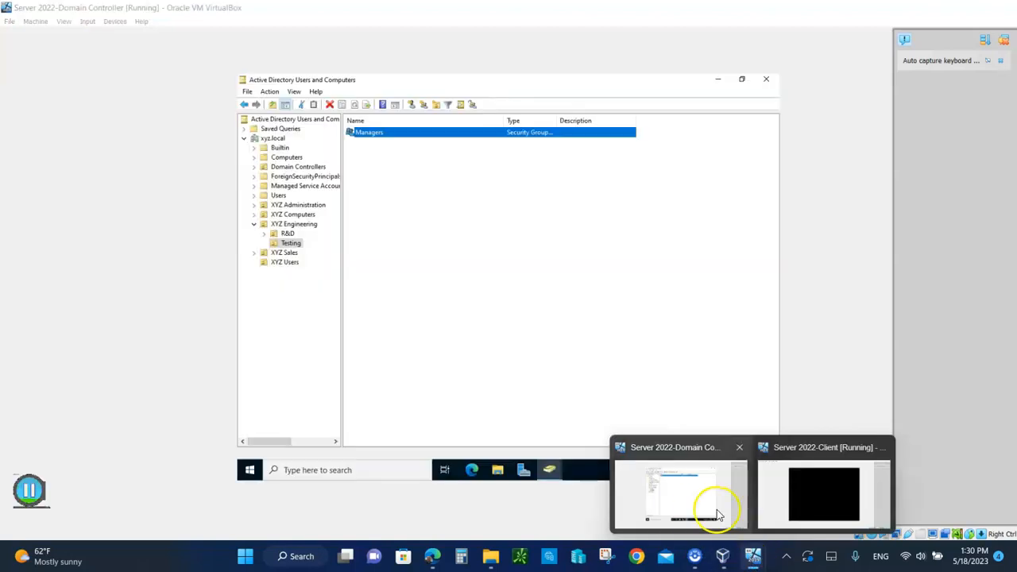
On the DC VM, open XYZ Users, view the first user's Remote control tab, then cancel
{"action": "left_click", "coordinate": [701, 508]}
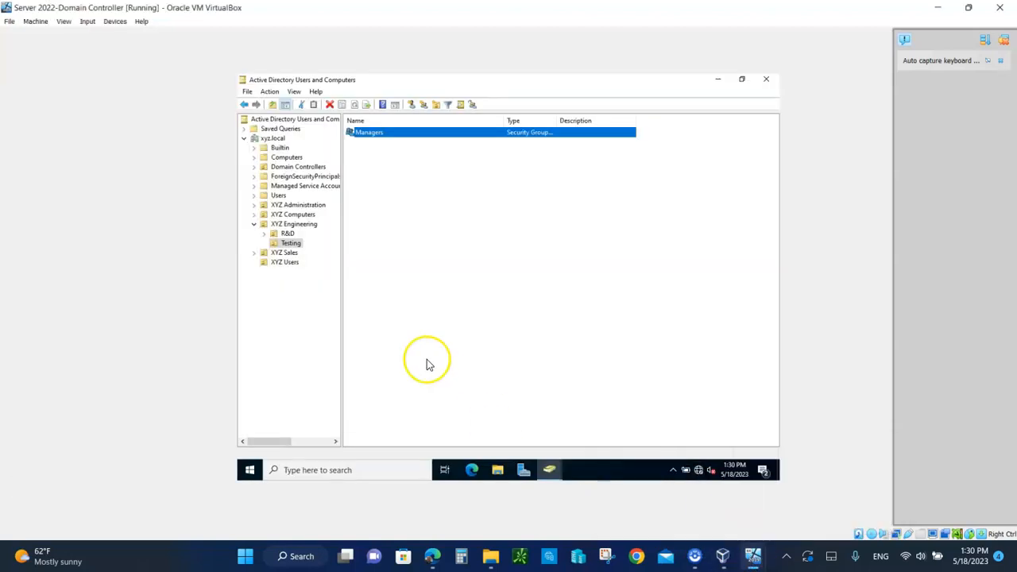
{"action": "left_click", "coordinate": [288, 263]}
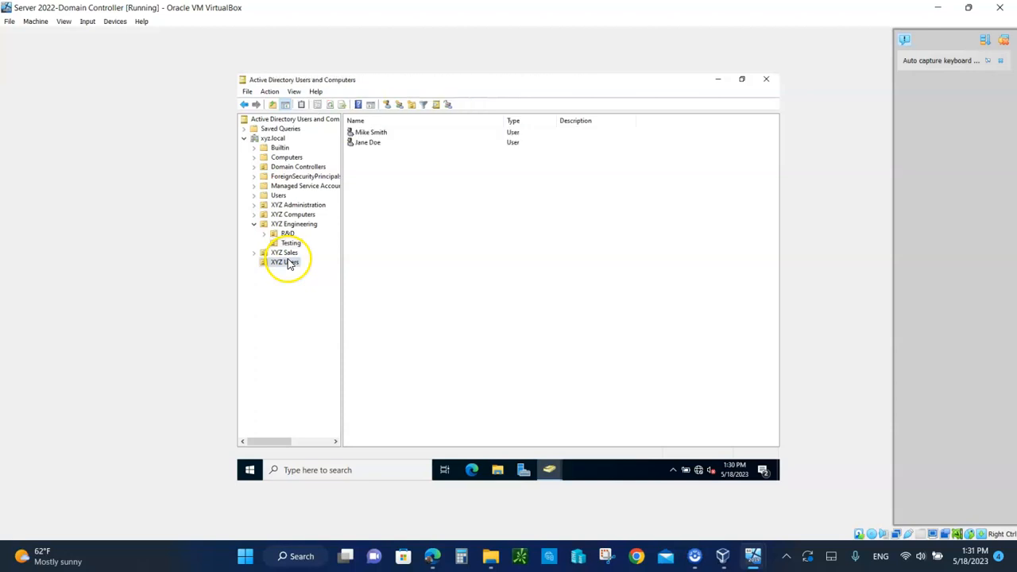
{"action": "left_click", "coordinate": [370, 132]}
{"action": "double_click", "coordinate": [370, 133]}
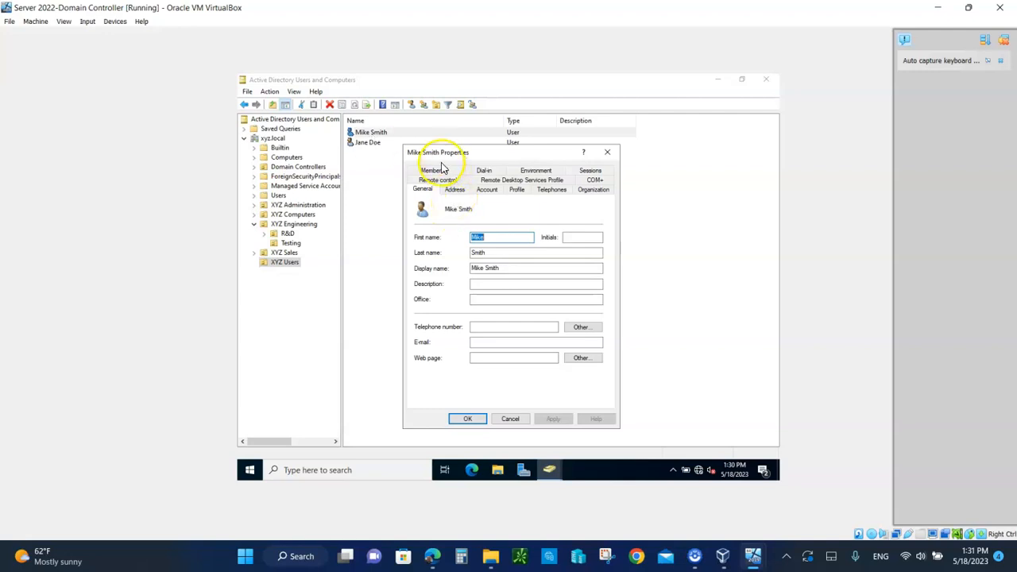
{"action": "left_click", "coordinate": [437, 179]}
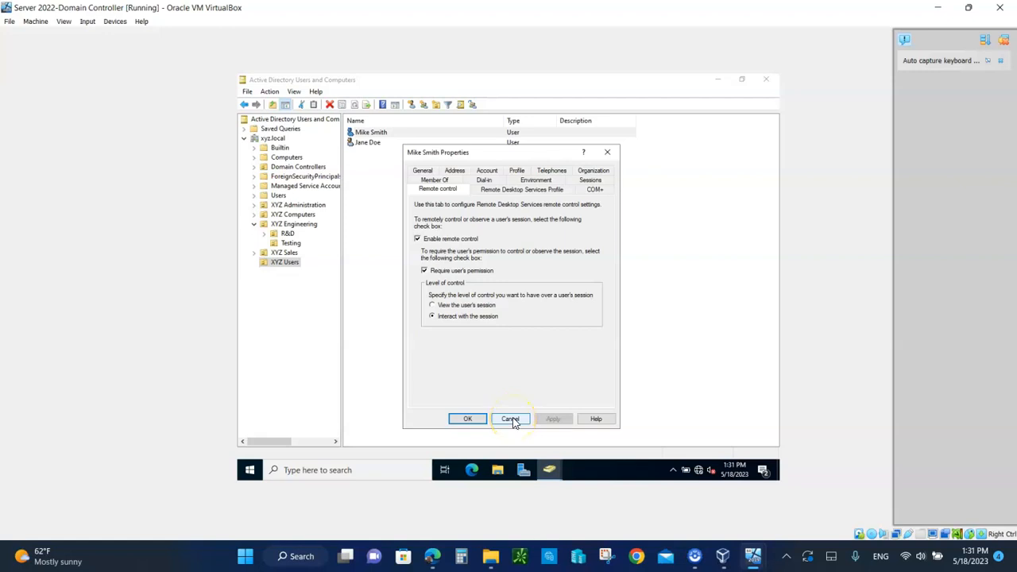
{"action": "left_click", "coordinate": [510, 421]}
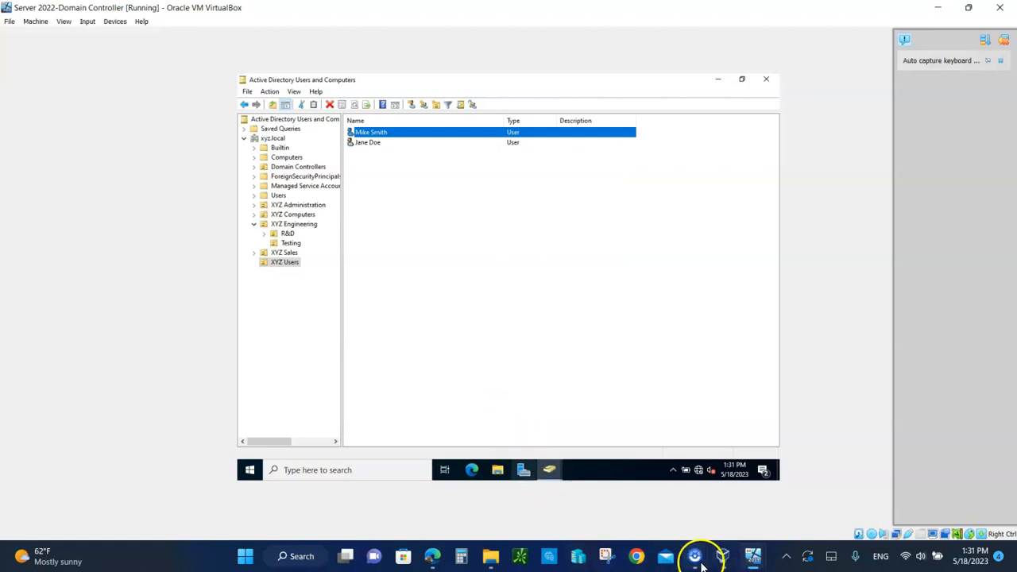
{"action": "mouse_move", "coordinate": [751, 556]}
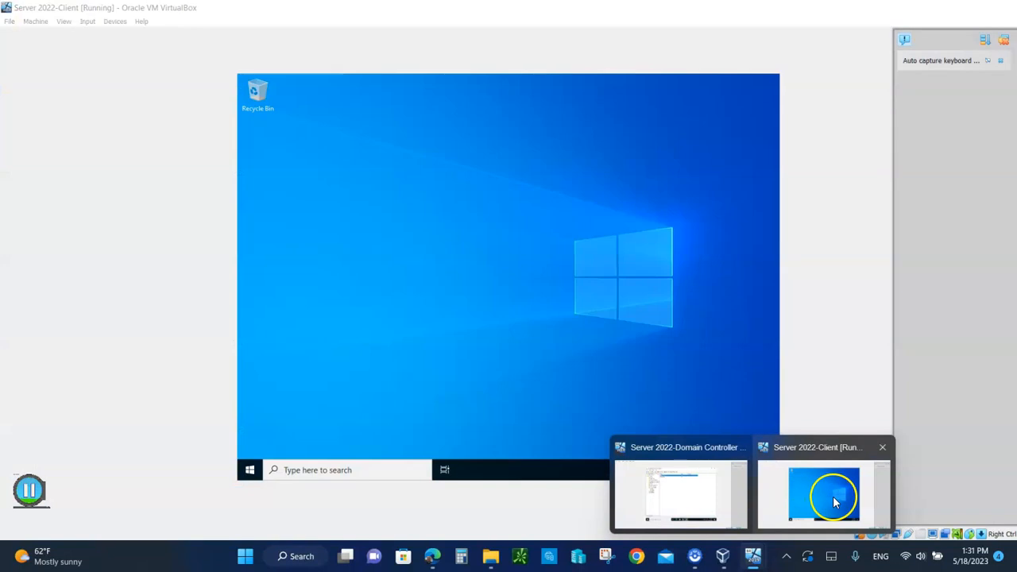
{"action": "left_click", "coordinate": [834, 499]}
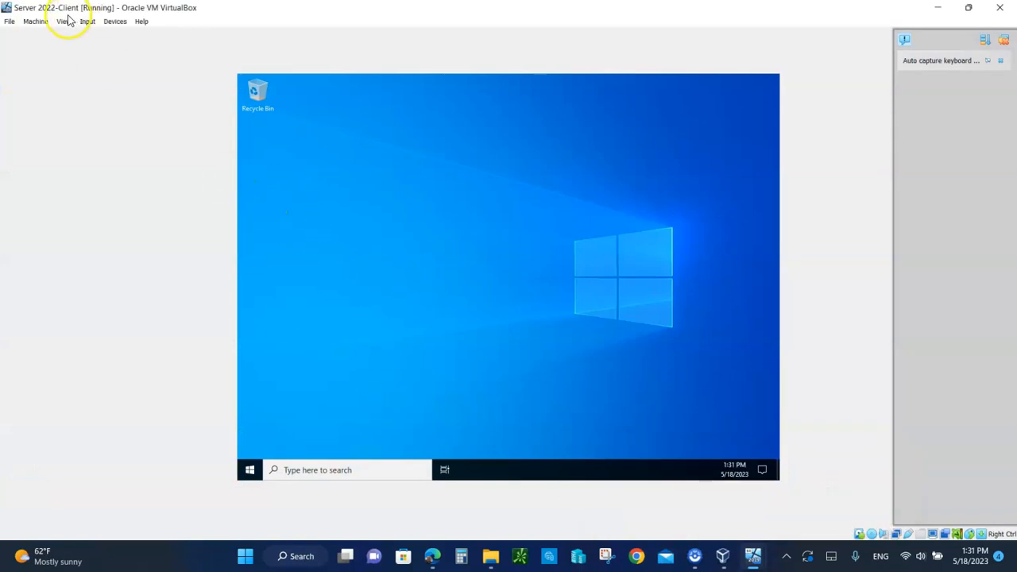
{"action": "mouse_move", "coordinate": [696, 560]}
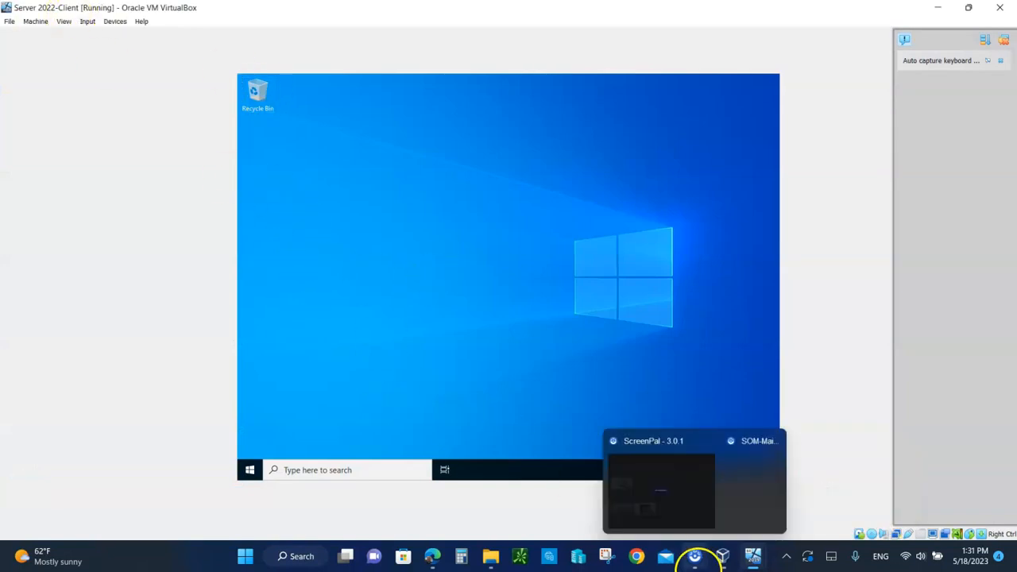
{"action": "mouse_move", "coordinate": [751, 556]}
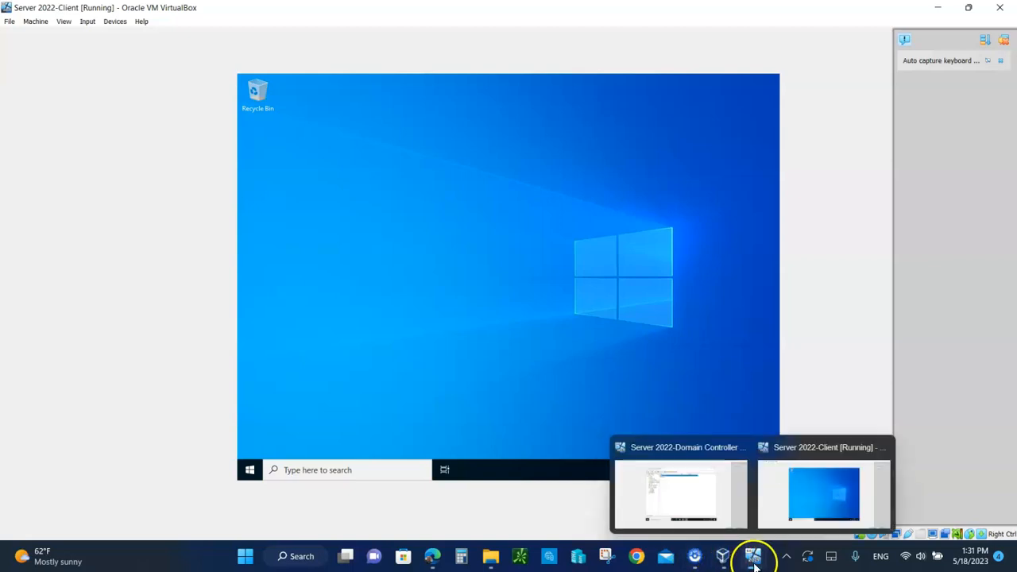
{"action": "left_click", "coordinate": [690, 493]}
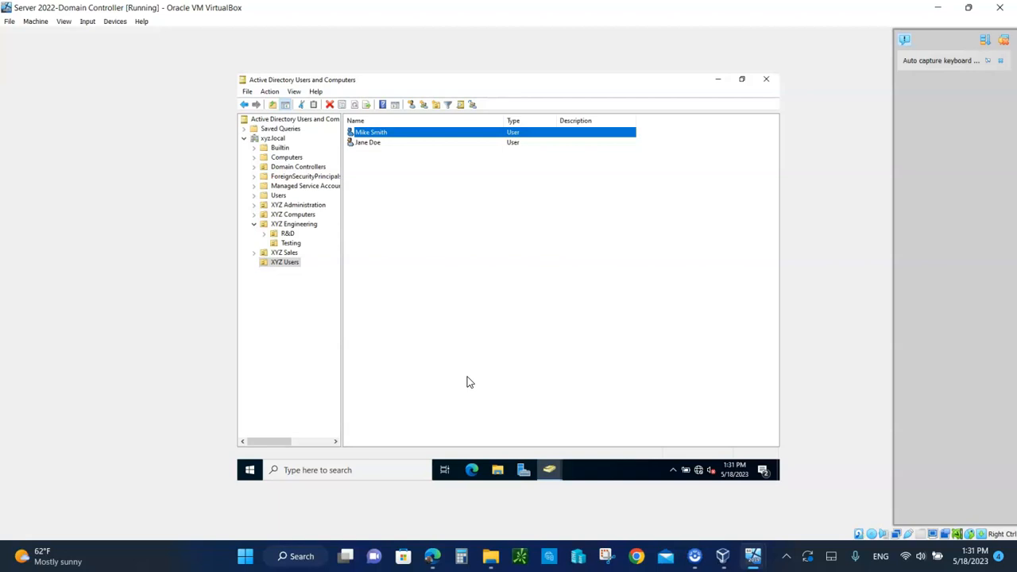
Reset the first XYZ Users account's password with confirmation, requiring change at next logon
{"action": "right_click", "coordinate": [367, 134]}
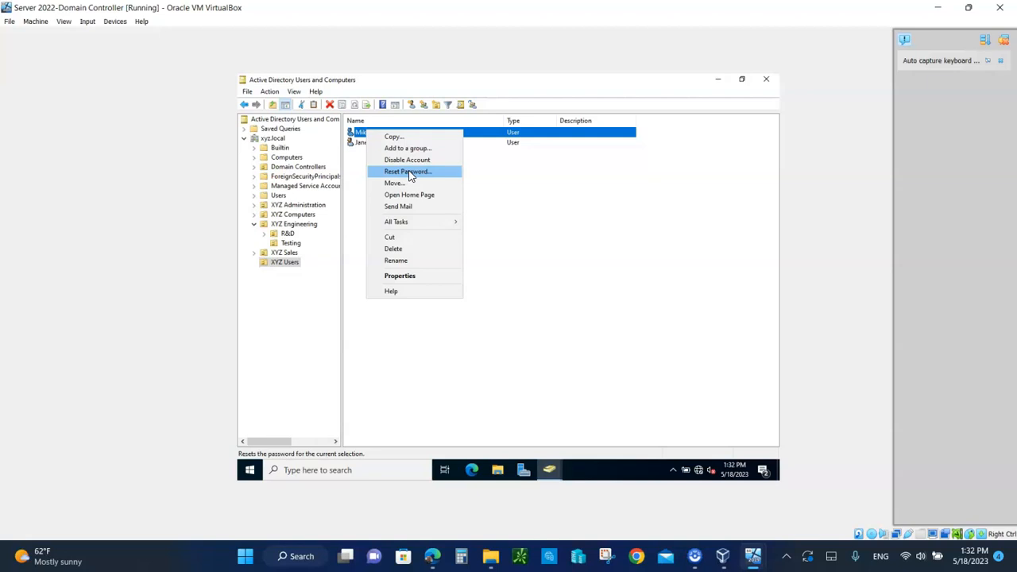
{"action": "left_click", "coordinate": [410, 175]}
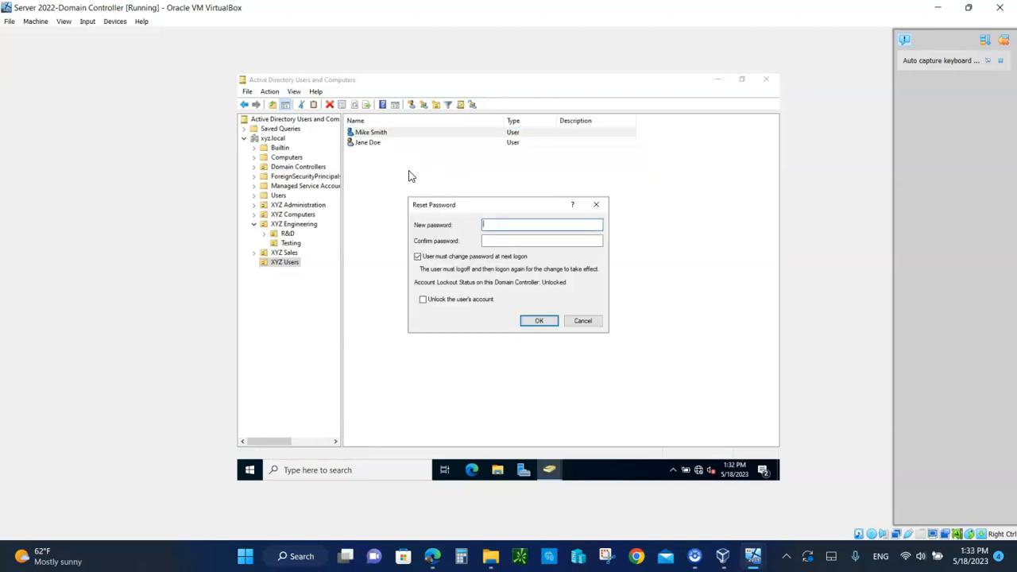
{"action": "left_click", "coordinate": [497, 228]}
{"action": "type", "text": "********"}
{"action": "left_click", "coordinate": [507, 243]}
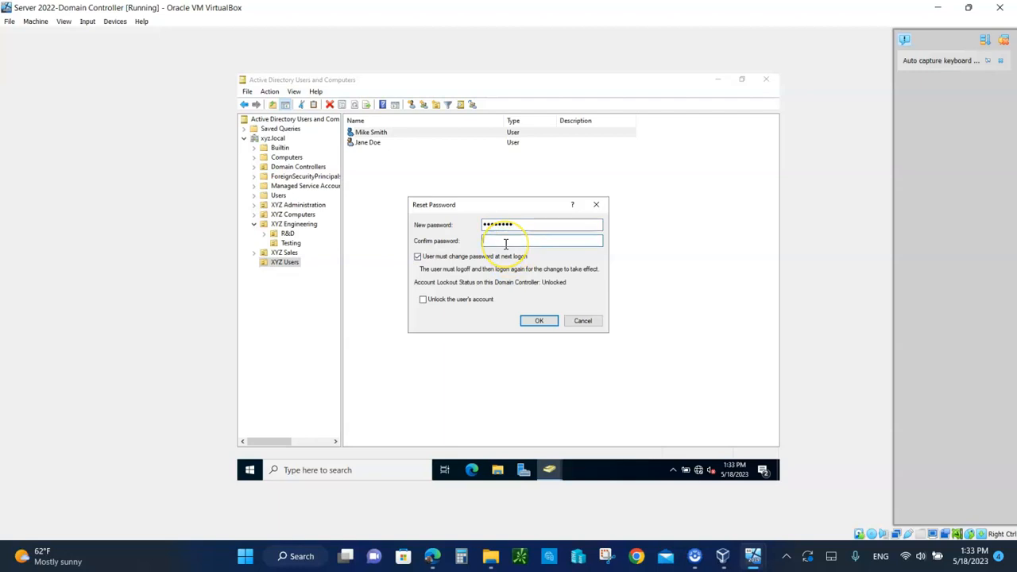
{"action": "type", "text": "********"}
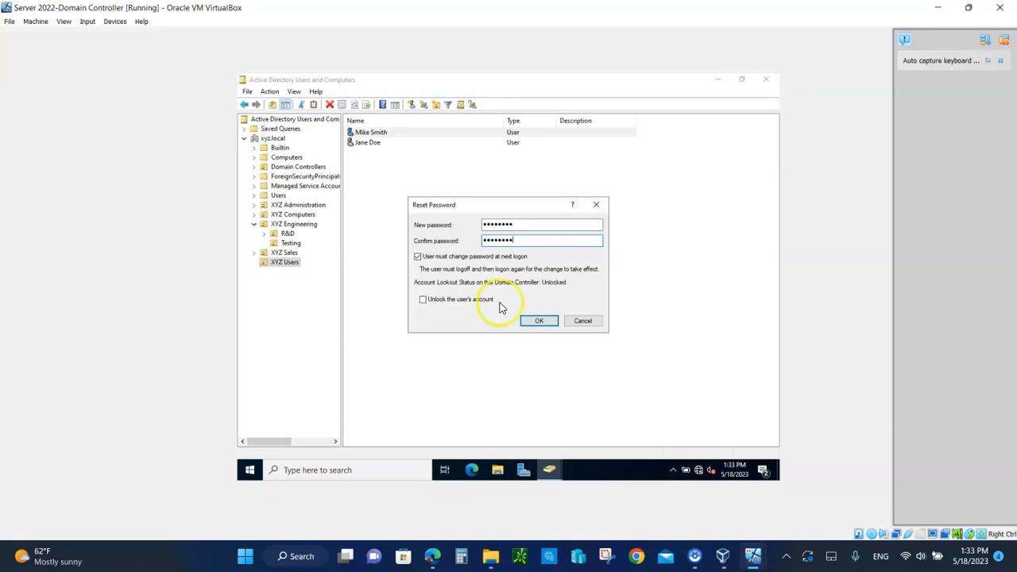
{"action": "left_click", "coordinate": [539, 320]}
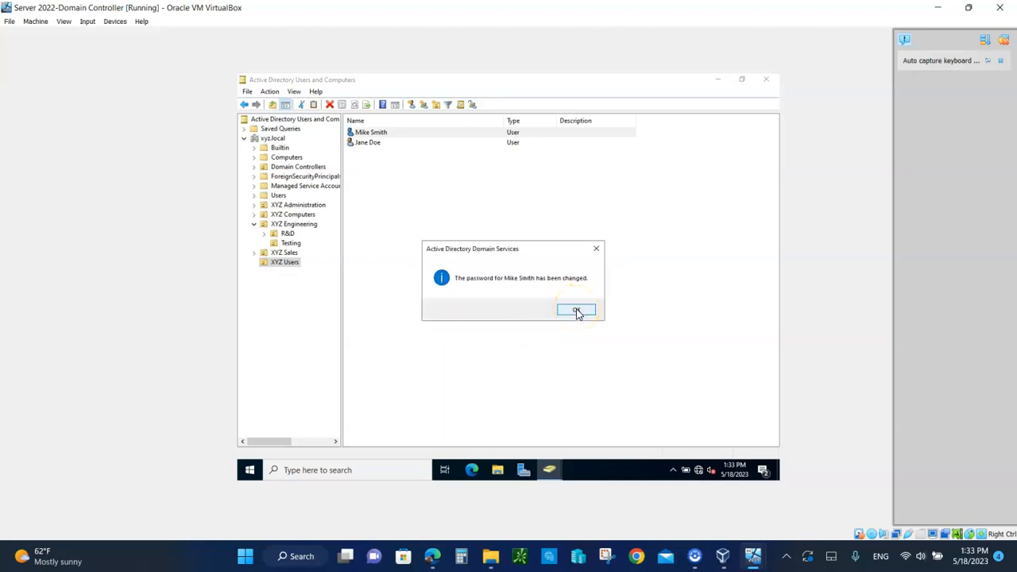
{"action": "left_click", "coordinate": [576, 309]}
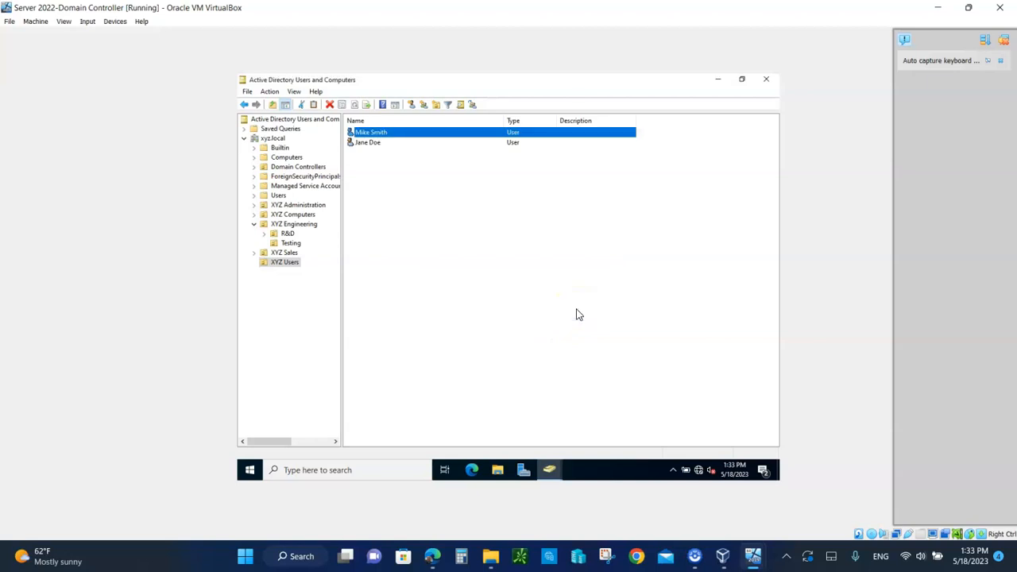
Switch to the client VM and sign the user out from the Start menu account button
{"action": "left_click", "coordinate": [753, 559]}
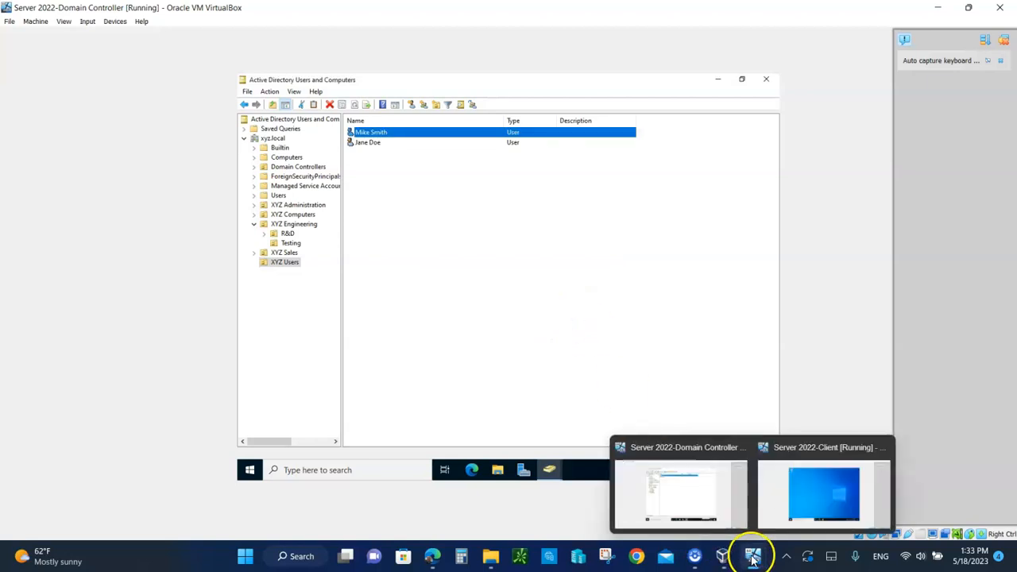
{"action": "left_click", "coordinate": [824, 501]}
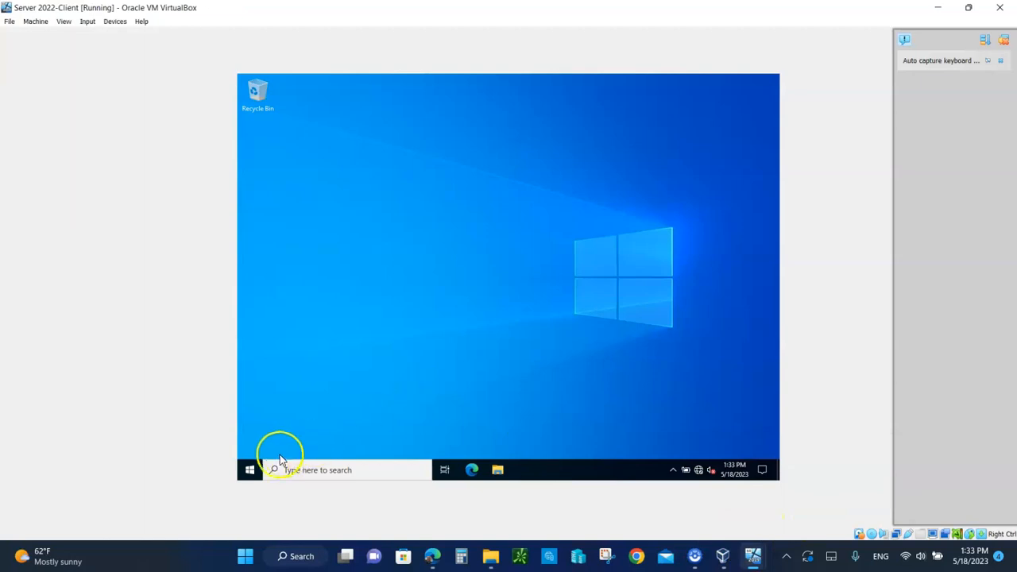
{"action": "left_click", "coordinate": [248, 471]}
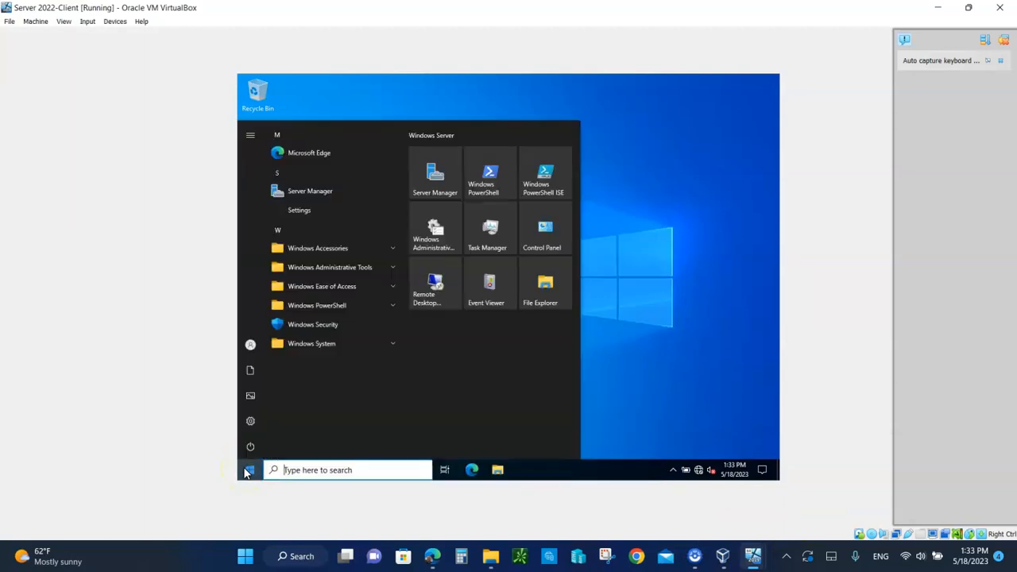
{"action": "left_click", "coordinate": [251, 447]}
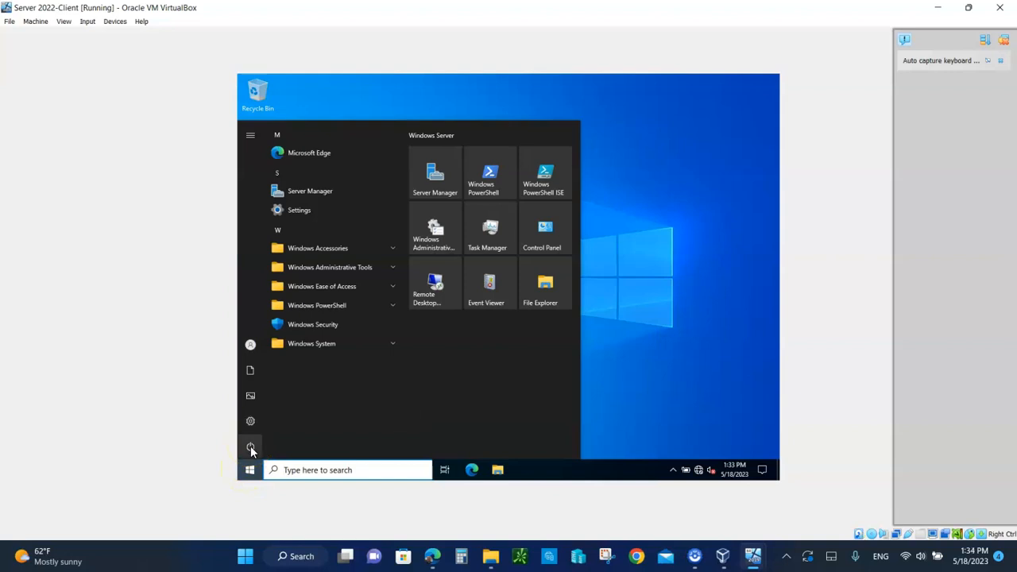
{"action": "mouse_move", "coordinate": [250, 449]}
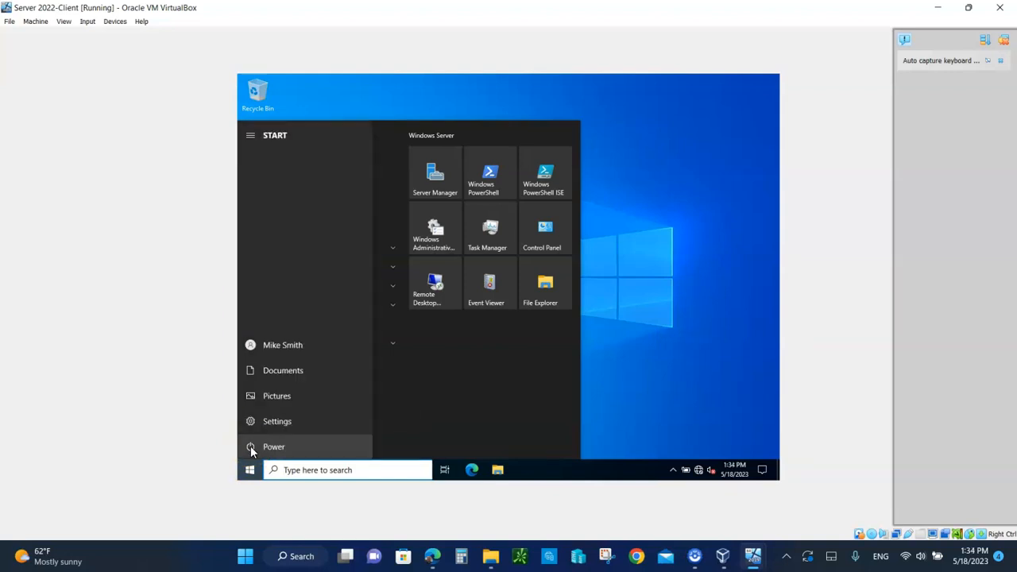
{"action": "left_click", "coordinate": [268, 347]}
{"action": "left_click", "coordinate": [273, 317]}
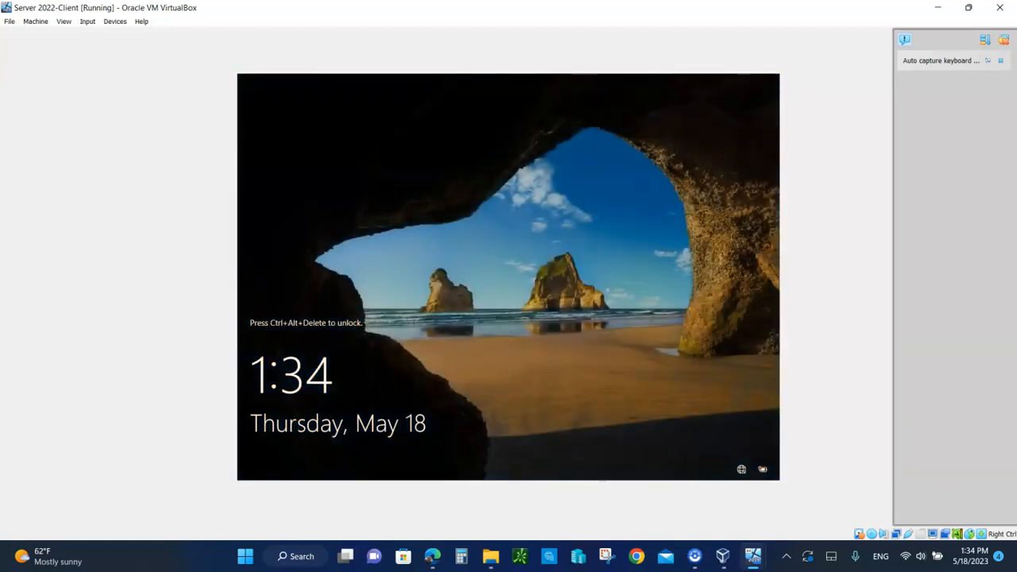
Send Ctrl-Alt-Del and sign in with the reset password, retrying after an incorrect attempt
{"action": "left_click", "coordinate": [88, 22]}
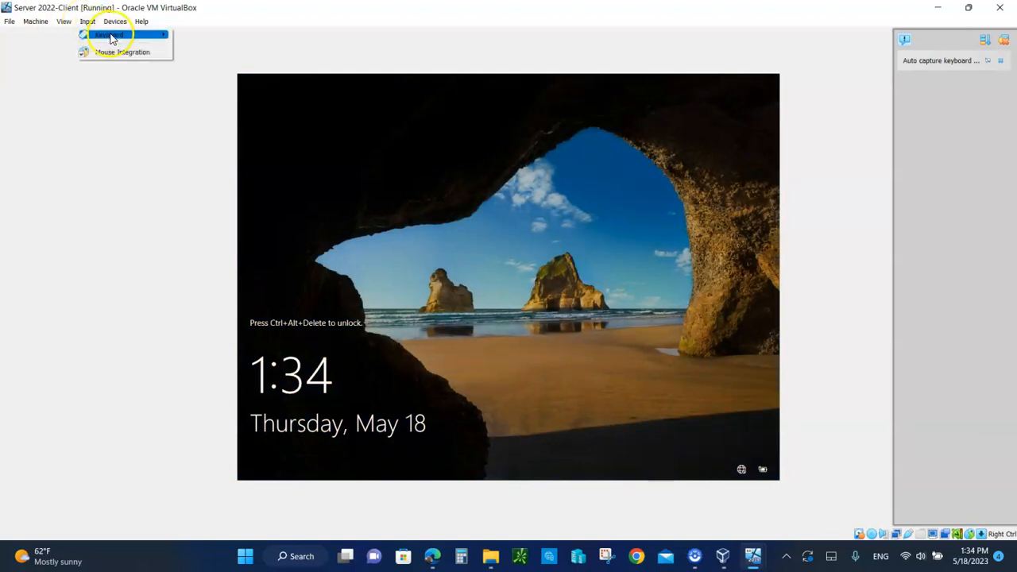
{"action": "mouse_move", "coordinate": [107, 35]}
{"action": "left_click", "coordinate": [198, 68]}
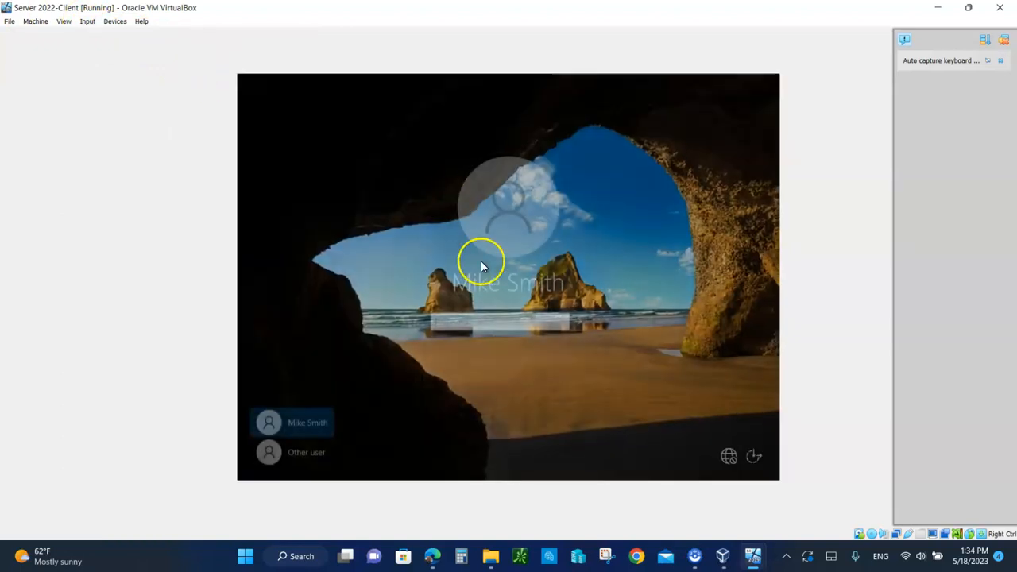
{"action": "left_click", "coordinate": [445, 324]}
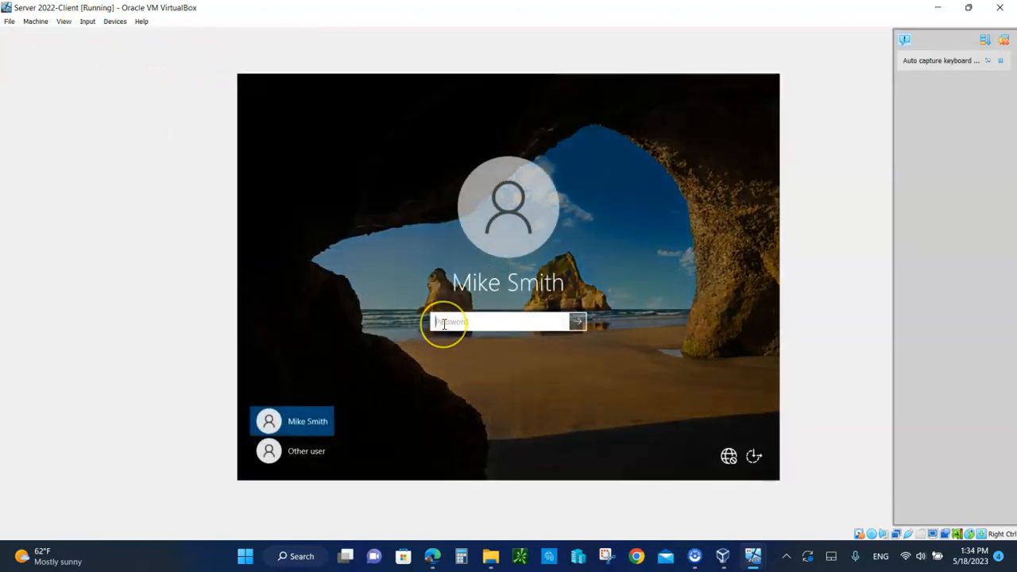
{"action": "type", "text": "•••••••"}
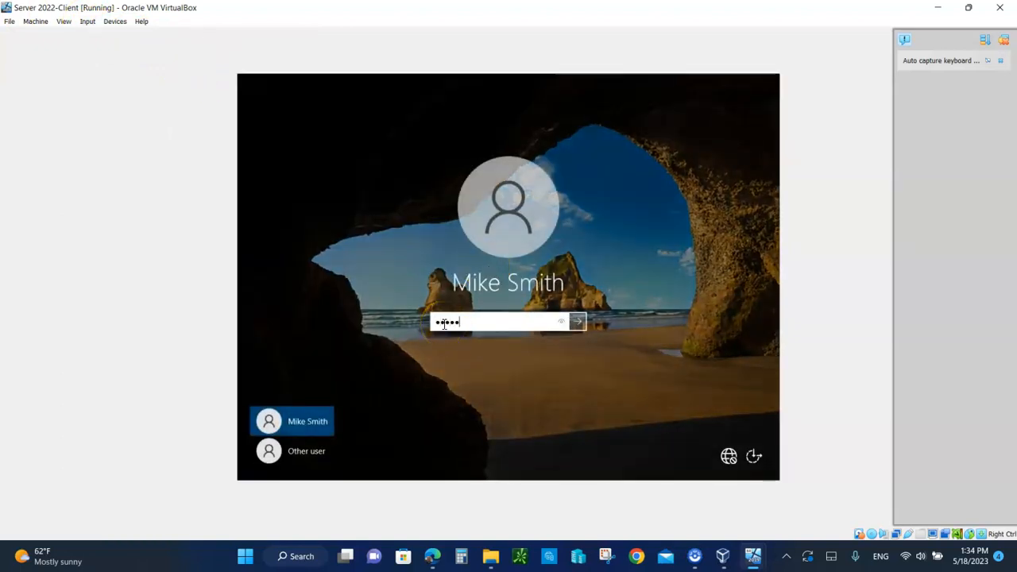
{"action": "key", "text": "Return"}
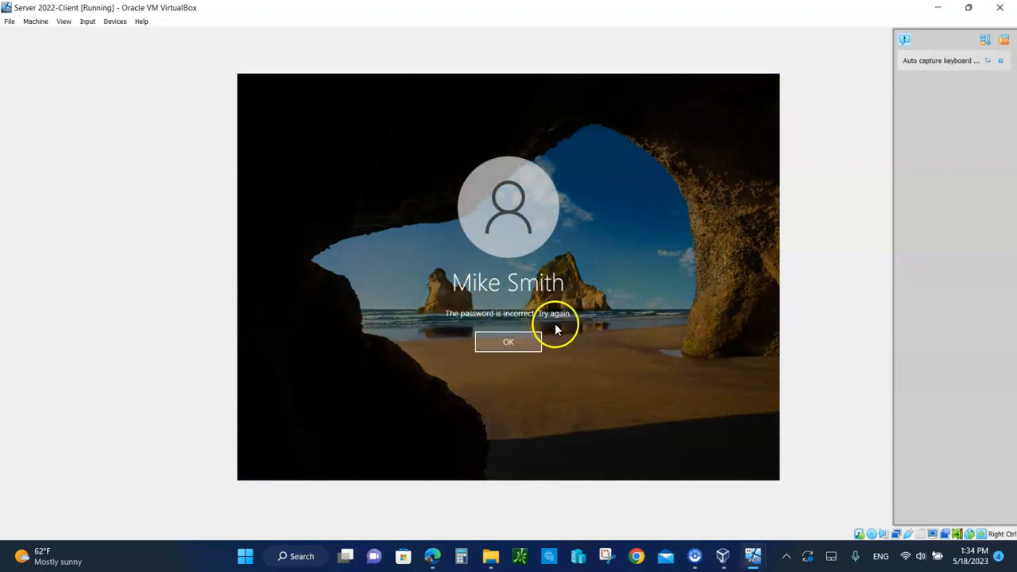
{"action": "left_click", "coordinate": [521, 341]}
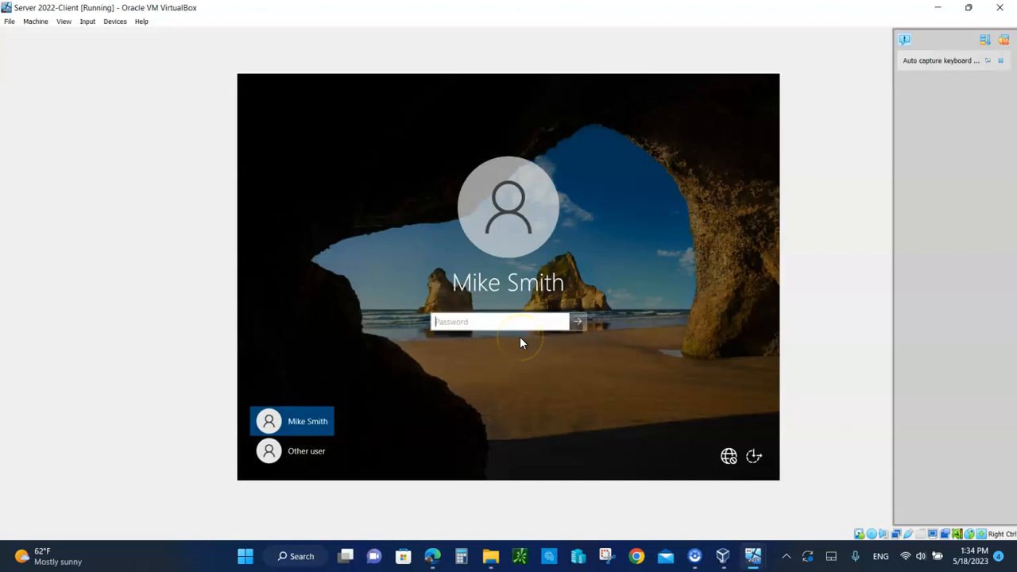
{"action": "type", "text": "••••••••"}
{"action": "key", "text": "Return"}
Set and confirm a new password for the user, then acknowledge the change
{"action": "left_click", "coordinate": [477, 352]}
{"action": "left_click", "coordinate": [454, 318]}
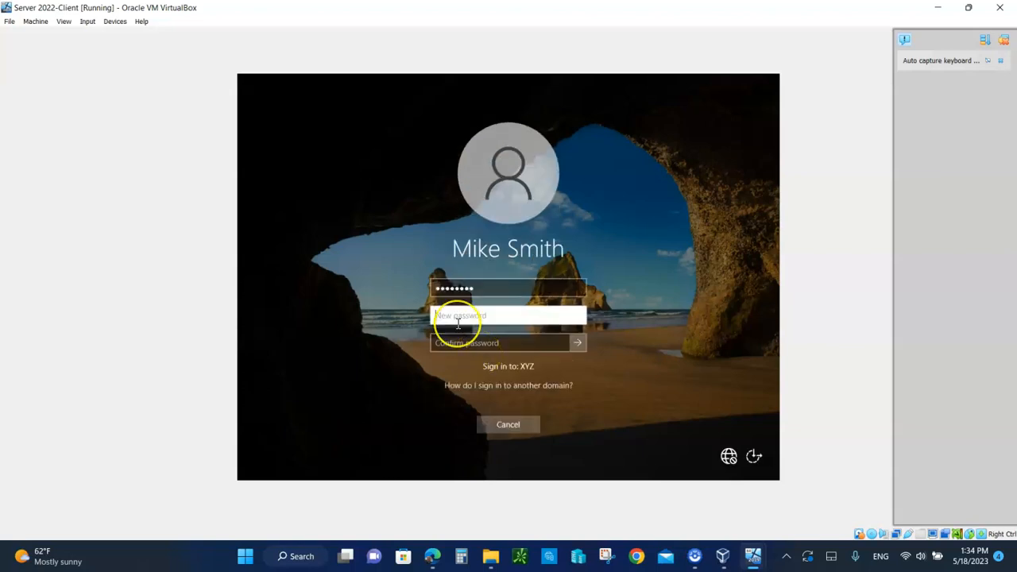
{"action": "type", "text": "••••••••"}
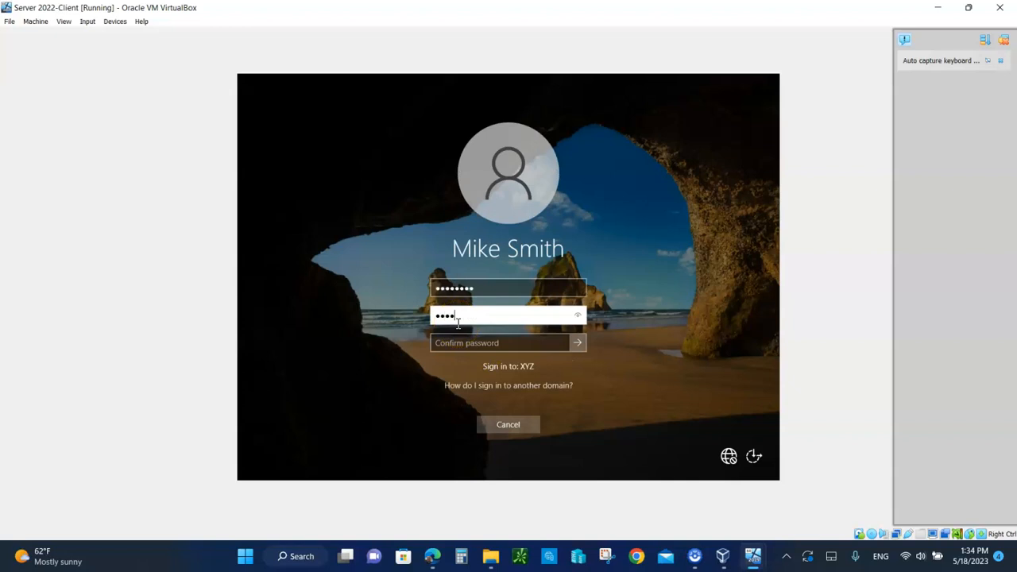
{"action": "left_click", "coordinate": [457, 343]}
{"action": "type", "text": "••••••••"}
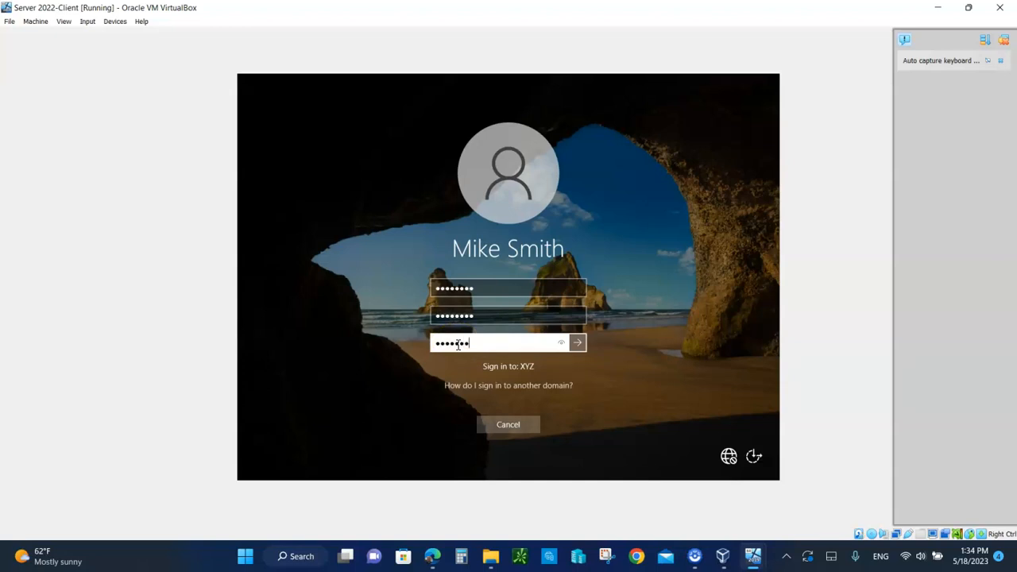
{"action": "key", "text": "Return"}
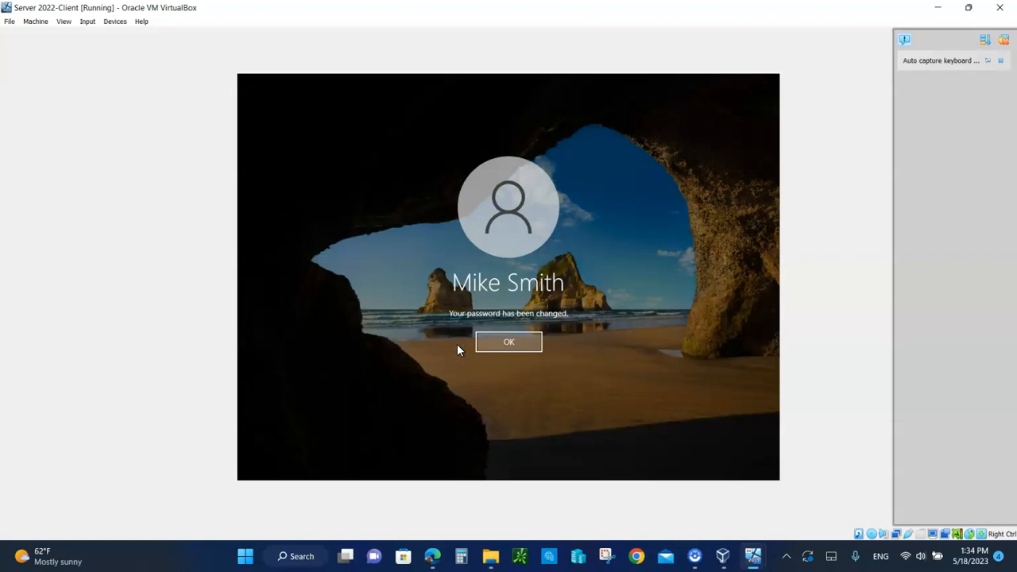
{"action": "key", "text": "Return"}
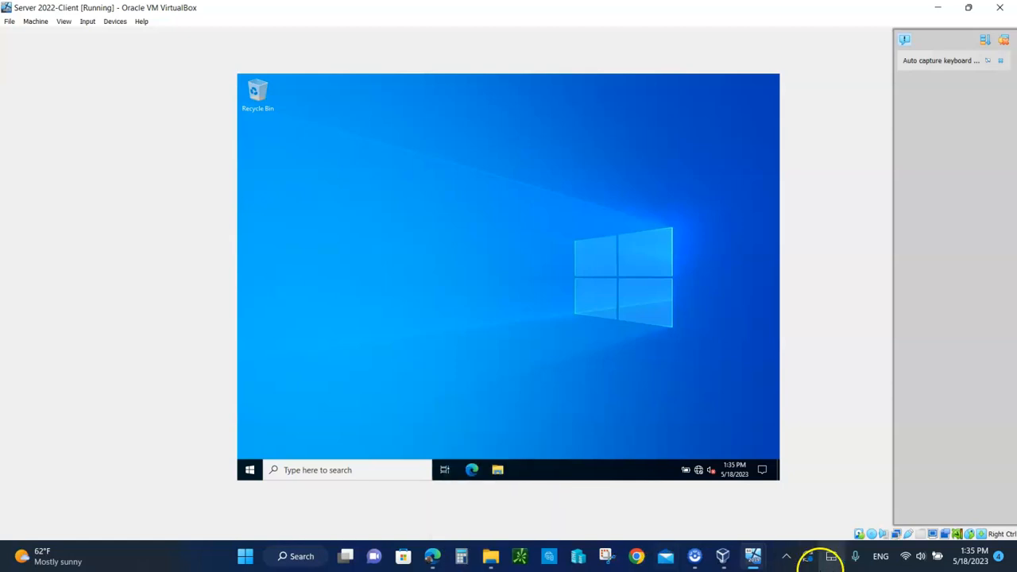
Switch to the domain controller VM and select the built-in Users container
{"action": "mouse_move", "coordinate": [751, 554]}
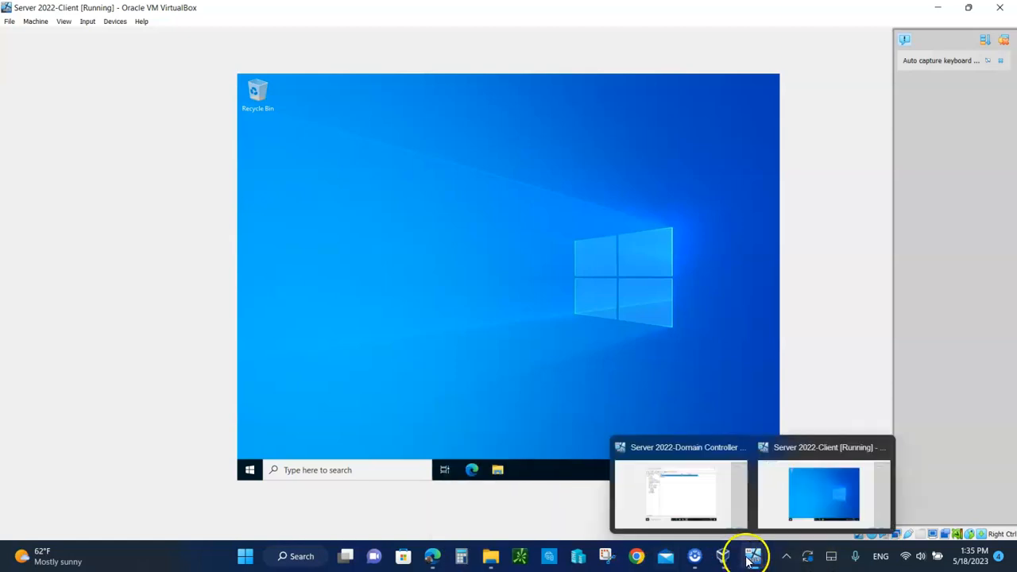
{"action": "left_click", "coordinate": [698, 496]}
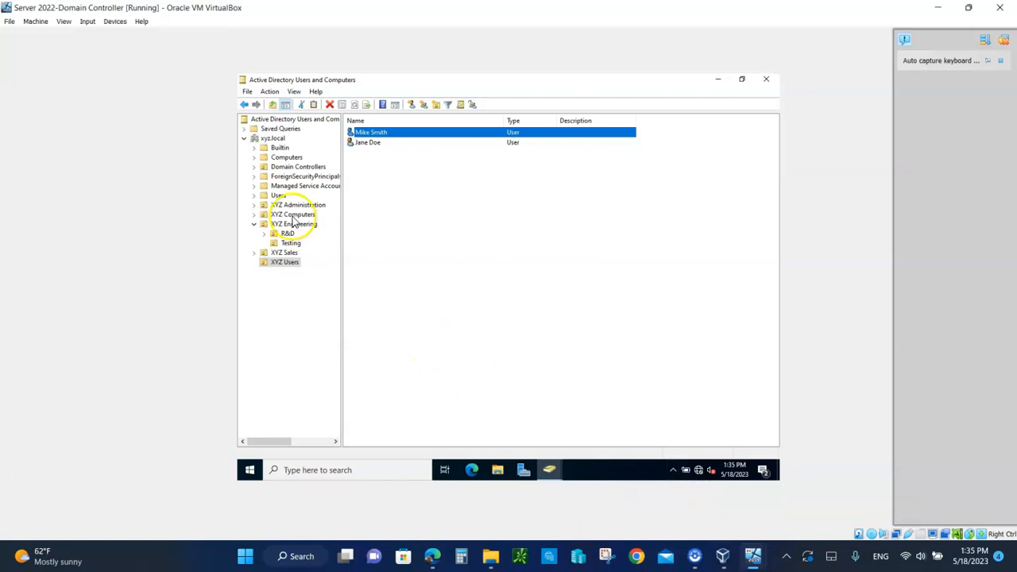
{"action": "left_click", "coordinate": [267, 198]}
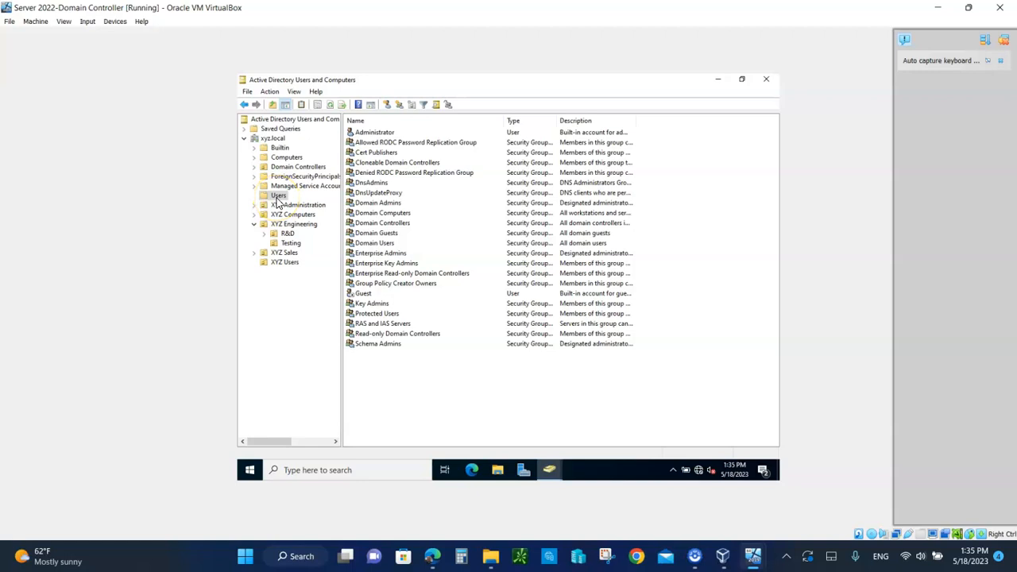
{"action": "double_click", "coordinate": [387, 134]}
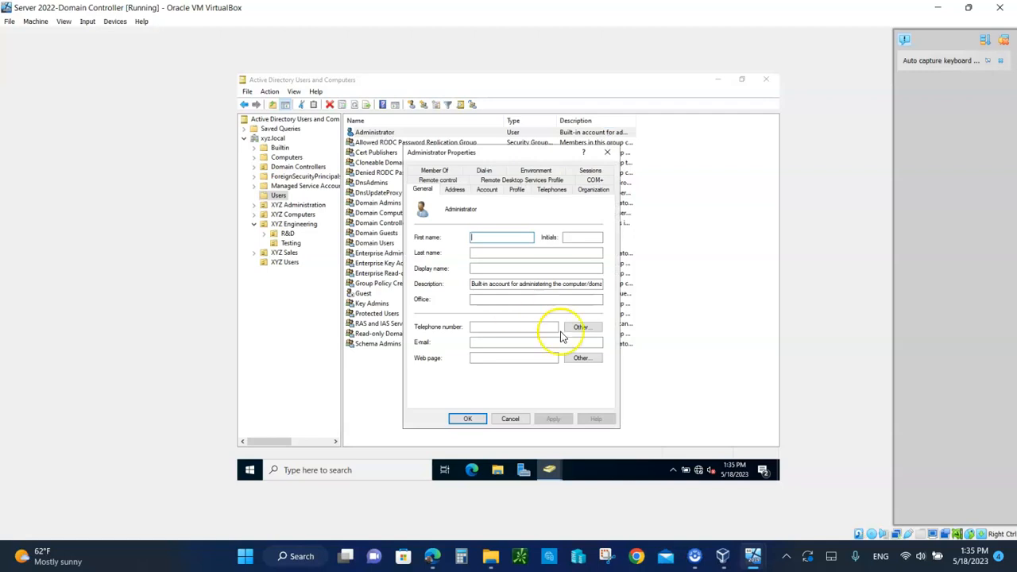
{"action": "left_click", "coordinate": [490, 191]}
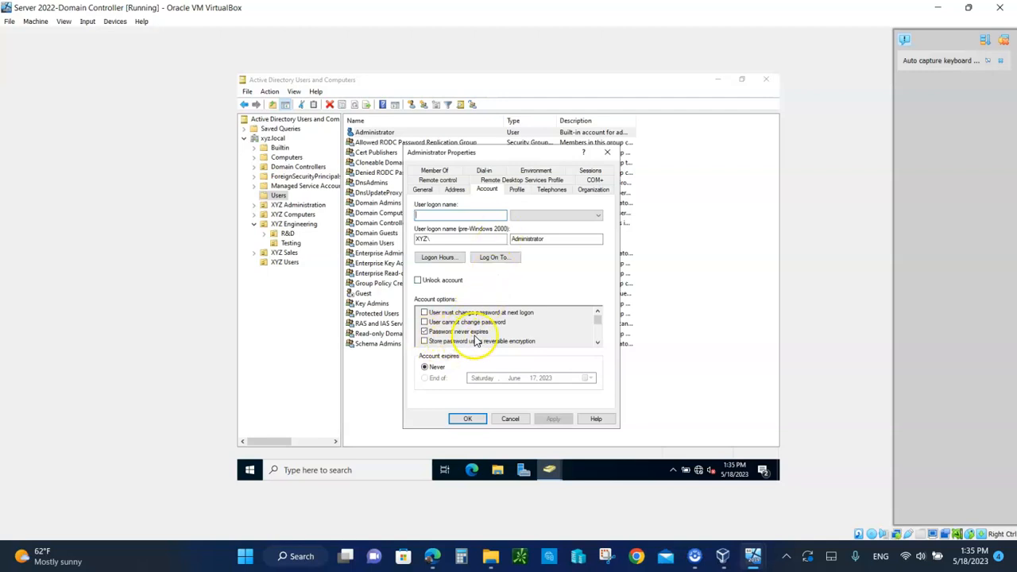
{"action": "left_click", "coordinate": [599, 338]}
{"action": "left_click", "coordinate": [599, 324]}
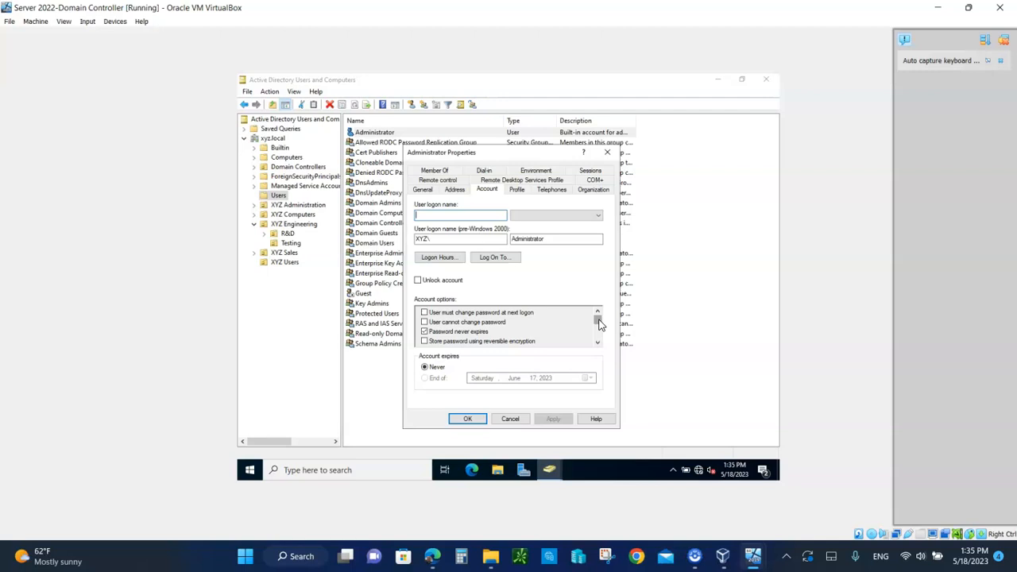
{"action": "left_click", "coordinate": [512, 420]}
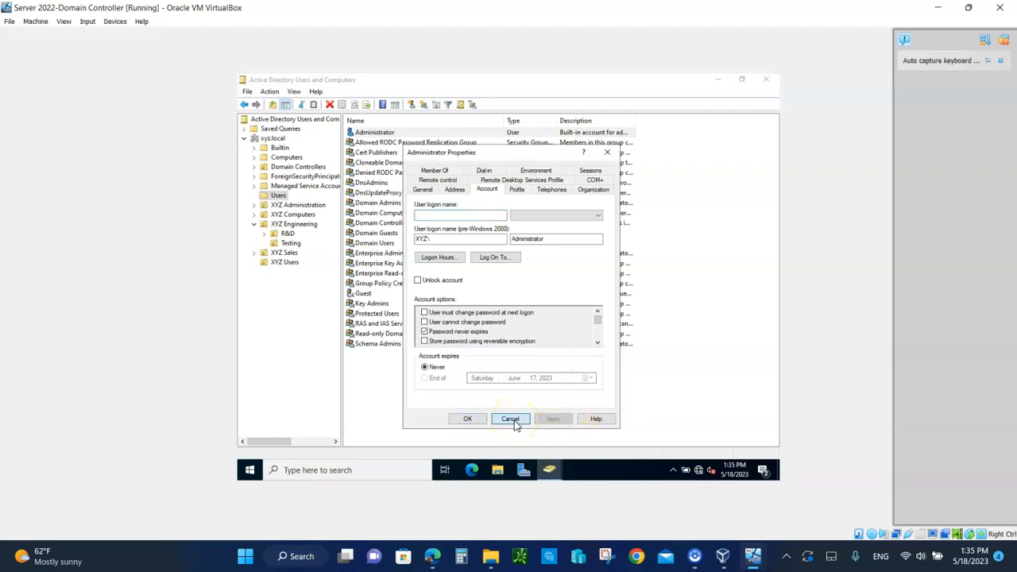
{"action": "left_click", "coordinate": [364, 294]}
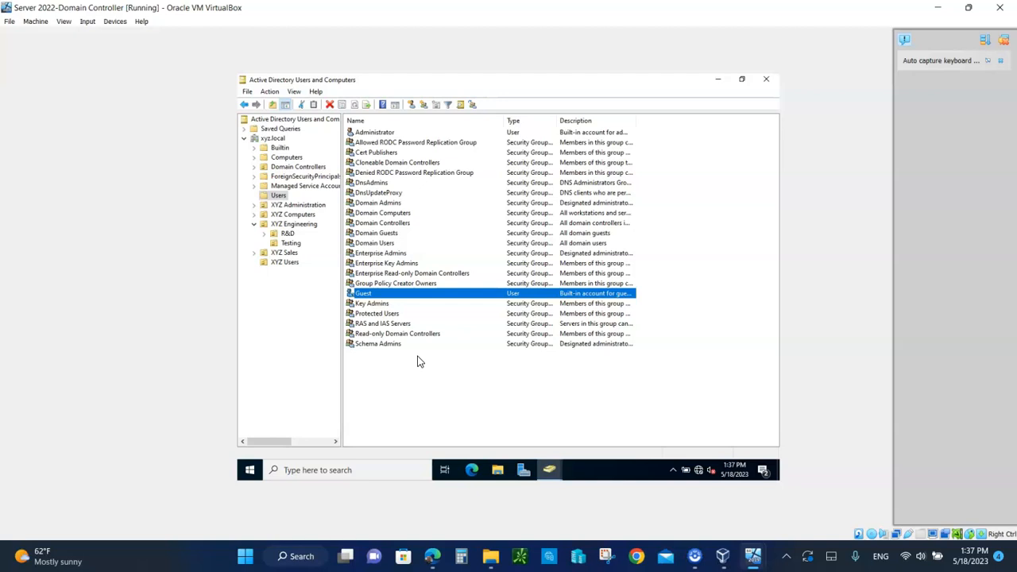
{"action": "left_click", "coordinate": [407, 369]}
Start a new user in Users named Temp User with logon name tuser
{"action": "right_click", "coordinate": [407, 368]}
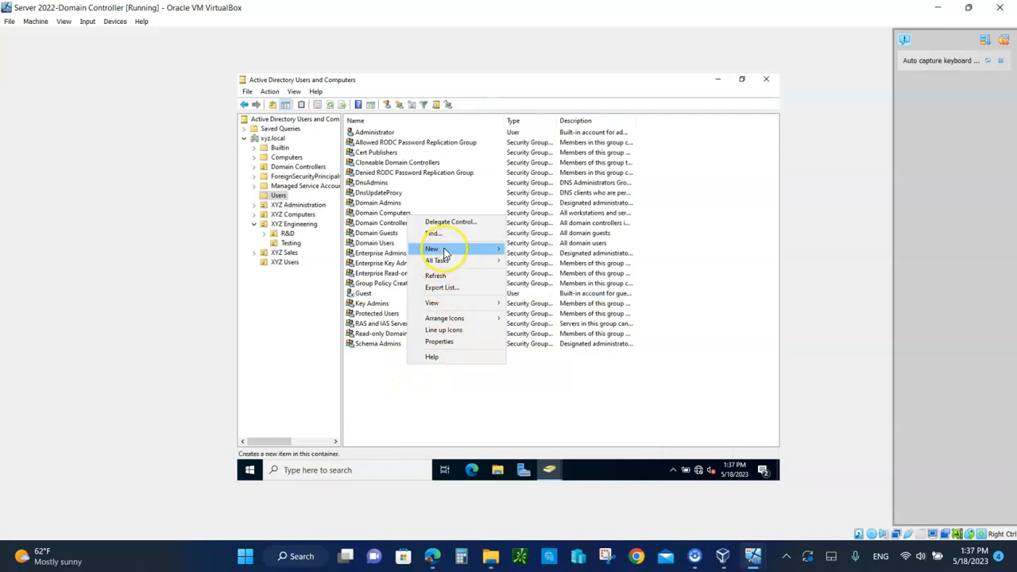
{"action": "mouse_move", "coordinate": [445, 253]}
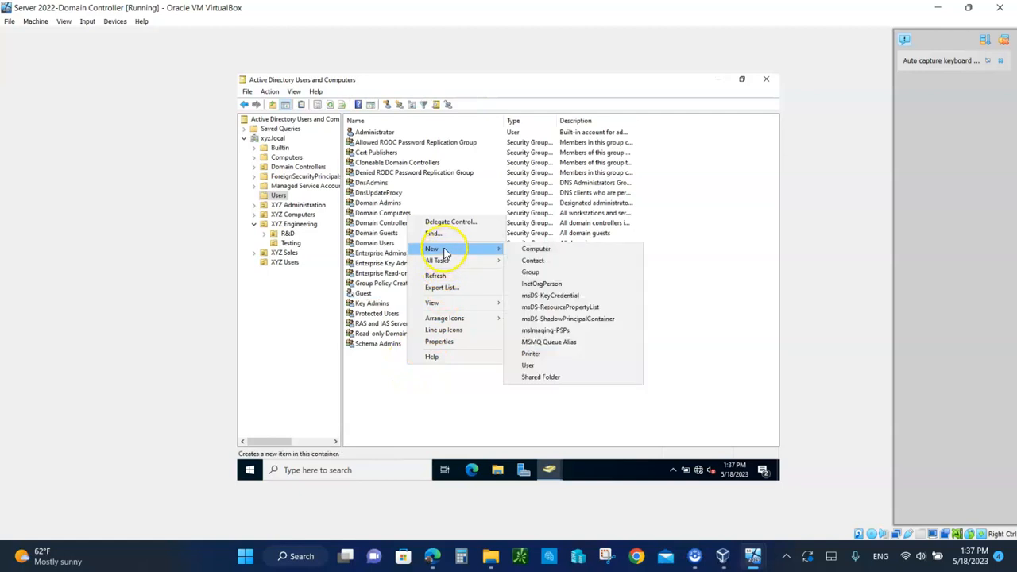
{"action": "left_click", "coordinate": [526, 367]}
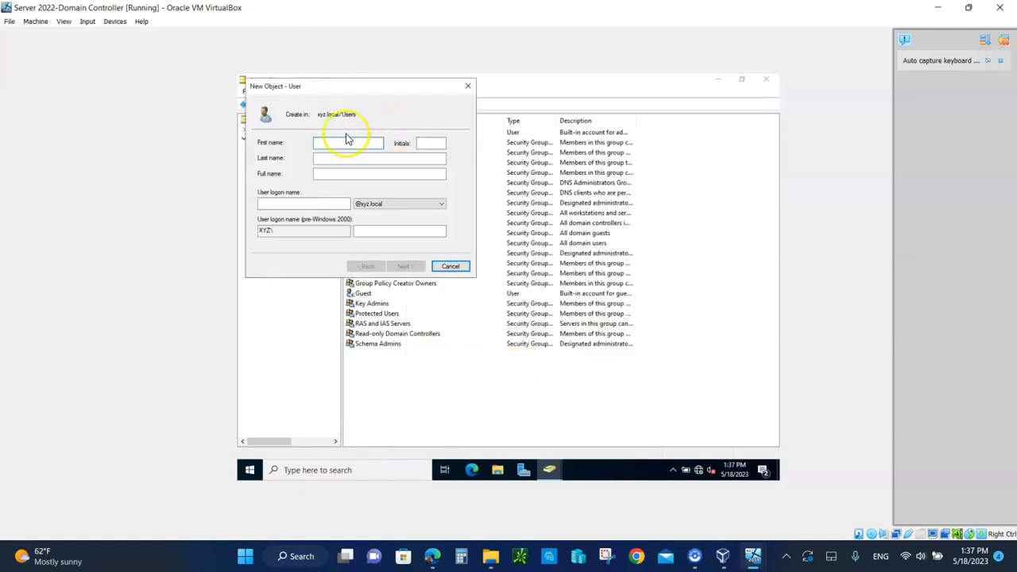
{"action": "type", "text": "Temp"}
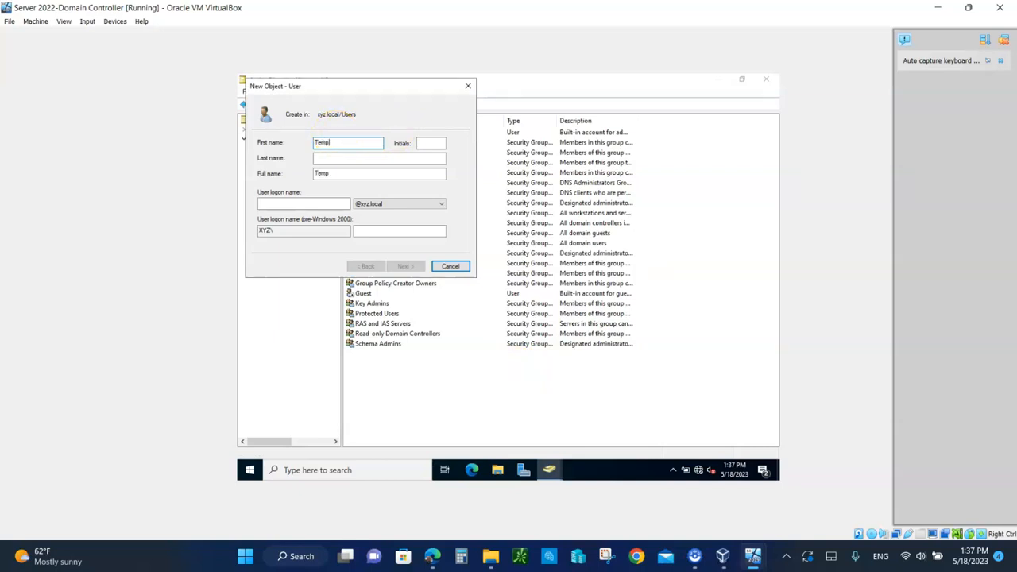
{"action": "left_click", "coordinate": [322, 158]}
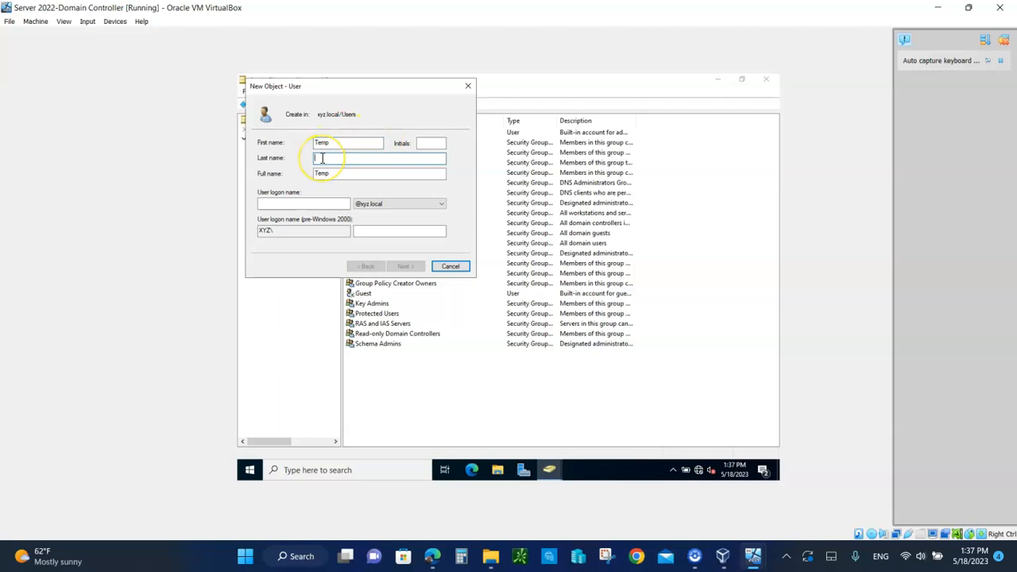
{"action": "type", "text": "User"}
{"action": "left_click", "coordinate": [267, 205]}
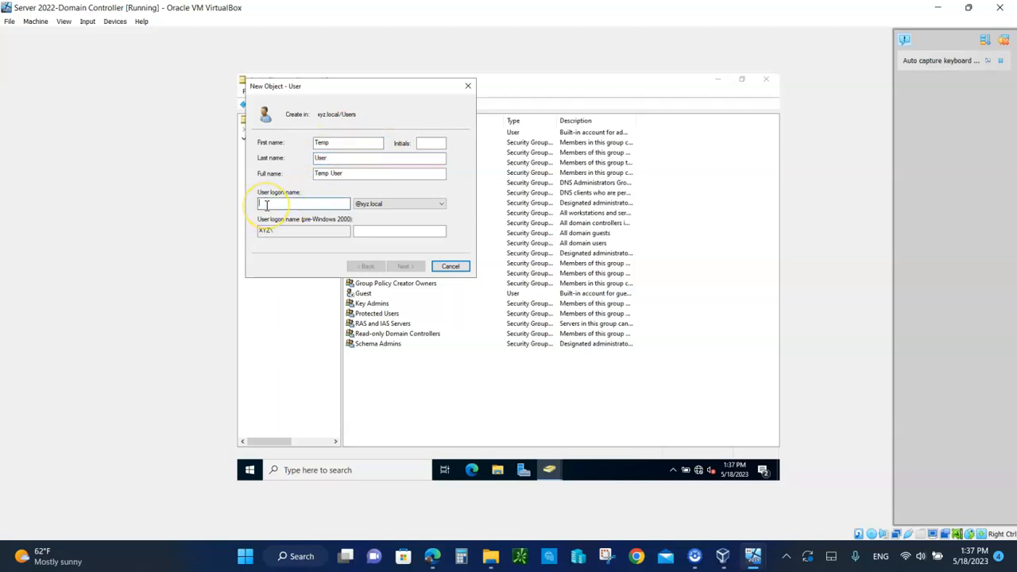
{"action": "type", "text": "t"}
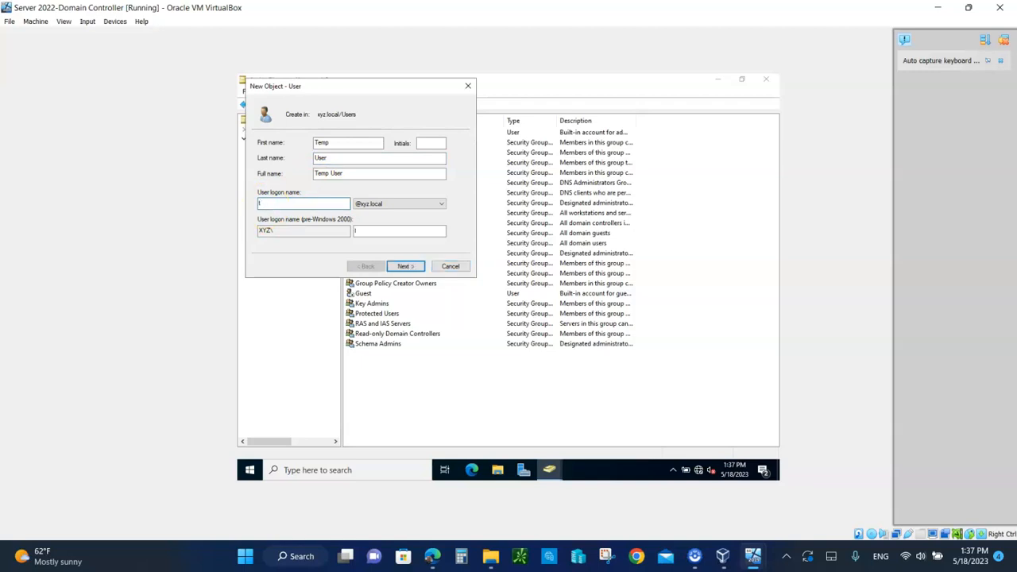
{"action": "type", "text": "user"}
{"action": "left_click", "coordinate": [403, 267]}
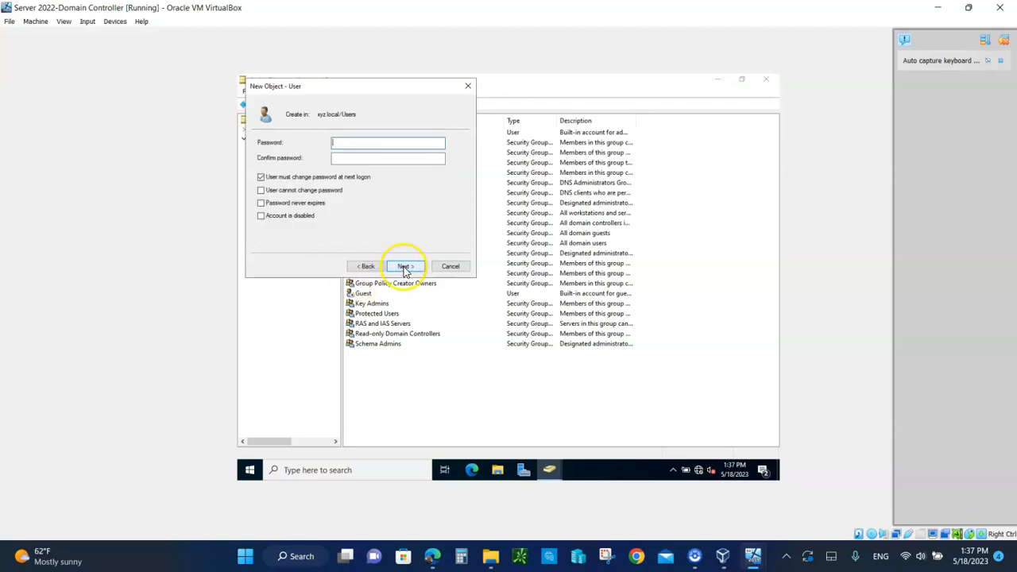
Enter and confirm the password, keep change-at-next-logon ticked, and finish the wizard
{"action": "type", "text": "********"}
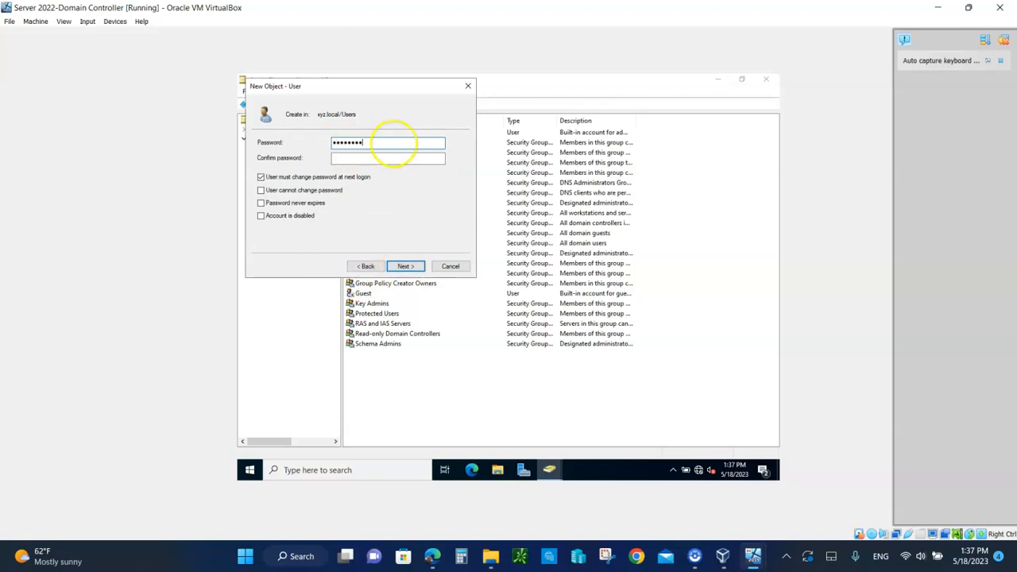
{"action": "left_click", "coordinate": [349, 157]}
{"action": "type", "text": "*********"}
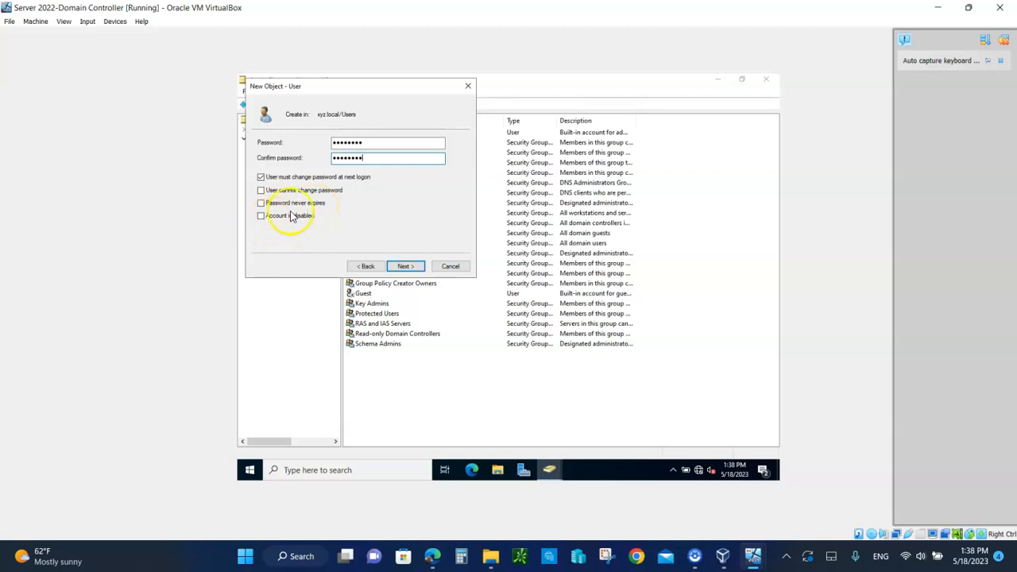
{"action": "left_click", "coordinate": [405, 267]}
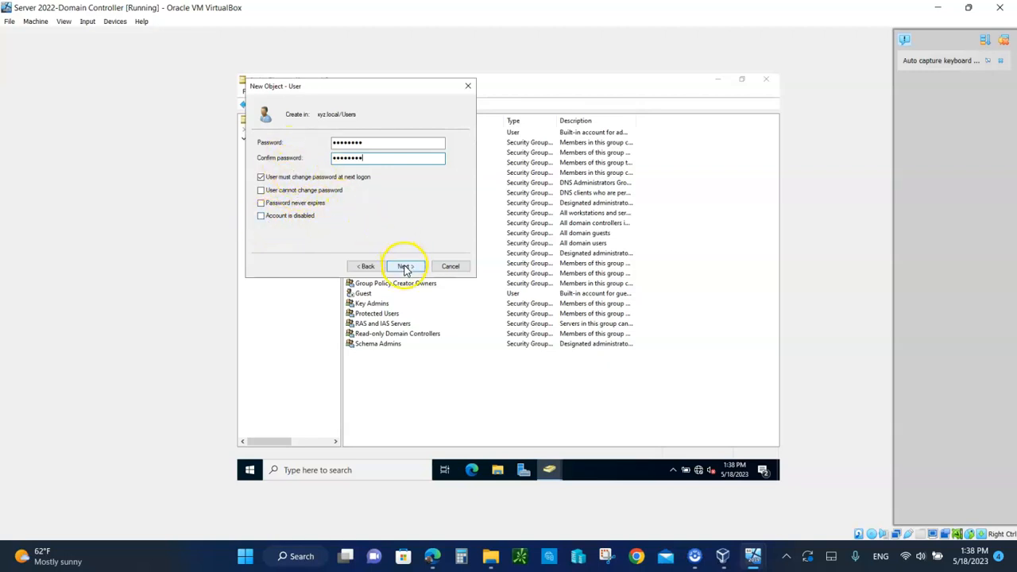
{"action": "left_click", "coordinate": [406, 267]}
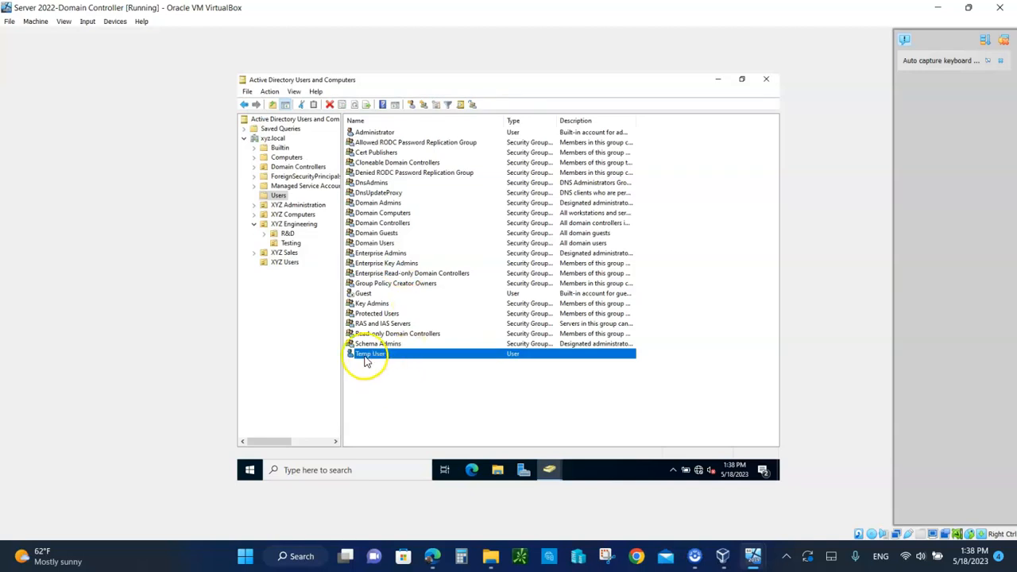
Enable View > Advanced Features, then reselect Temp User in the Users container
{"action": "left_click", "coordinate": [367, 358]}
{"action": "left_click", "coordinate": [383, 359]}
{"action": "left_click", "coordinate": [293, 92]}
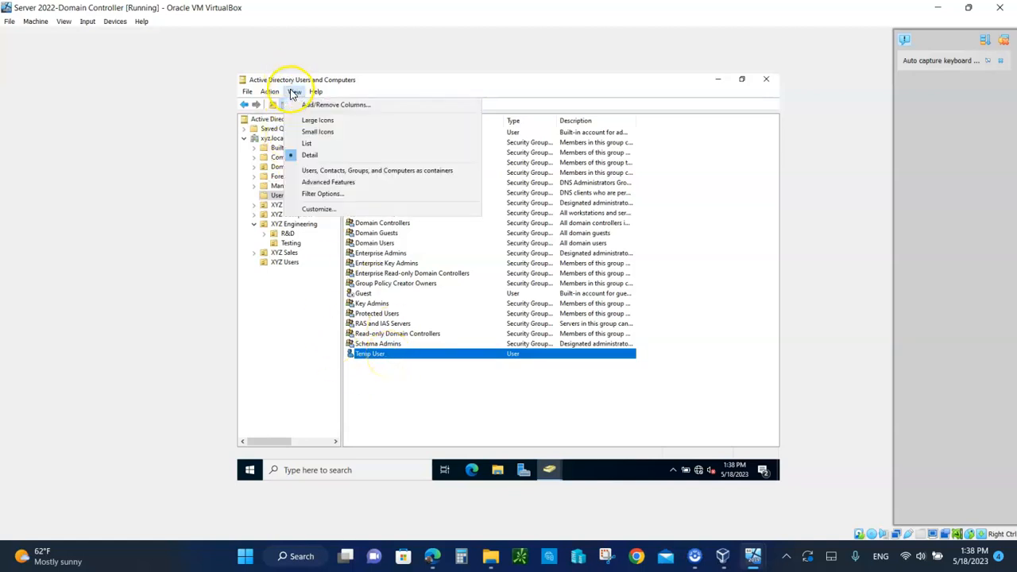
{"action": "left_click", "coordinate": [310, 183]}
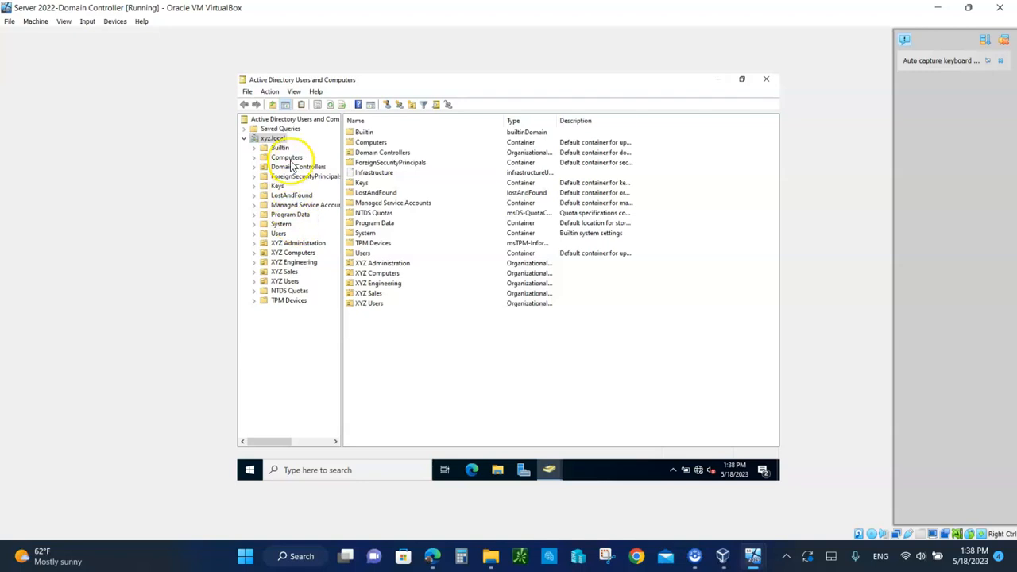
{"action": "left_click", "coordinate": [278, 234]}
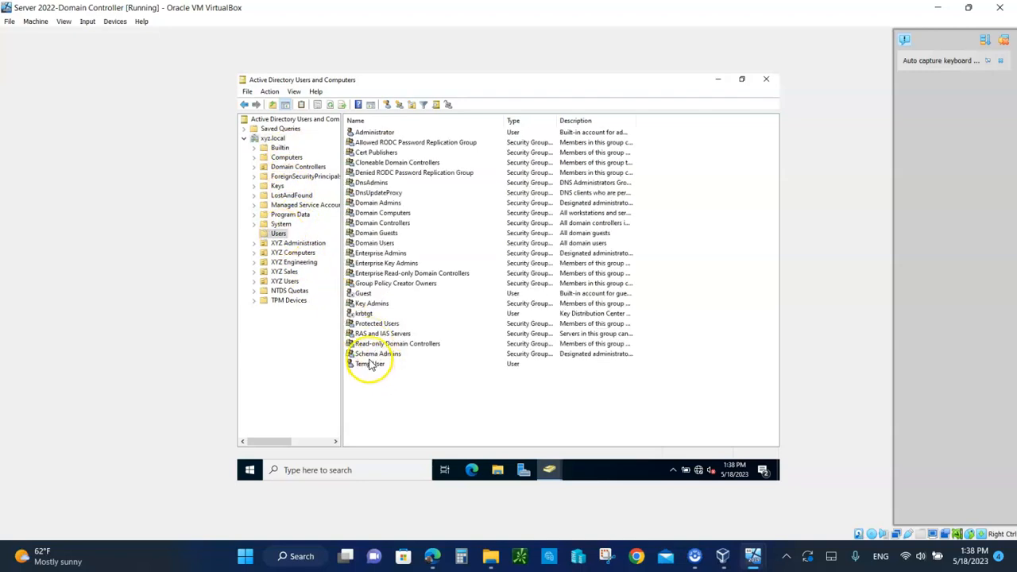
{"action": "left_click", "coordinate": [370, 365]}
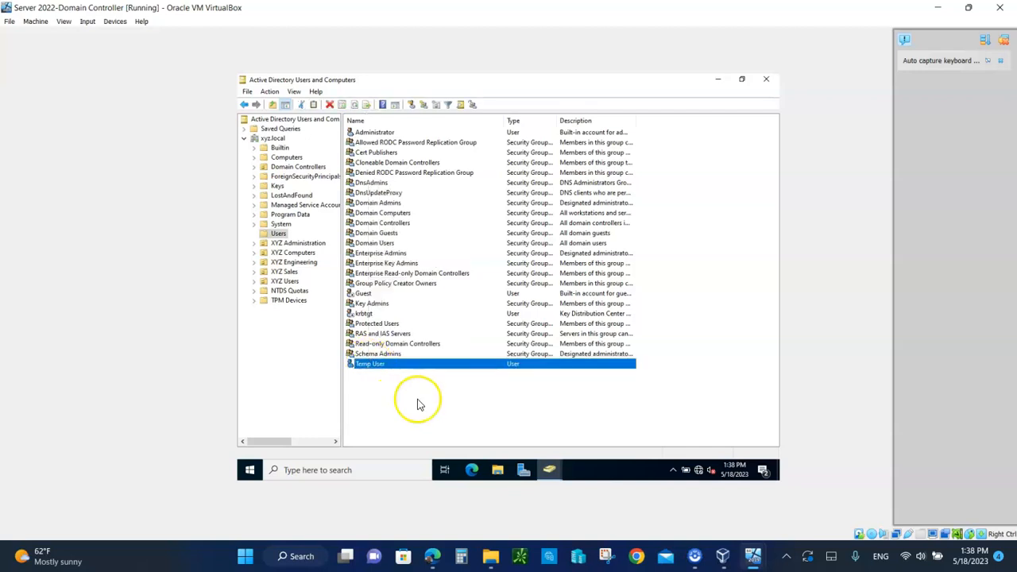
{"action": "double_click", "coordinate": [356, 364]}
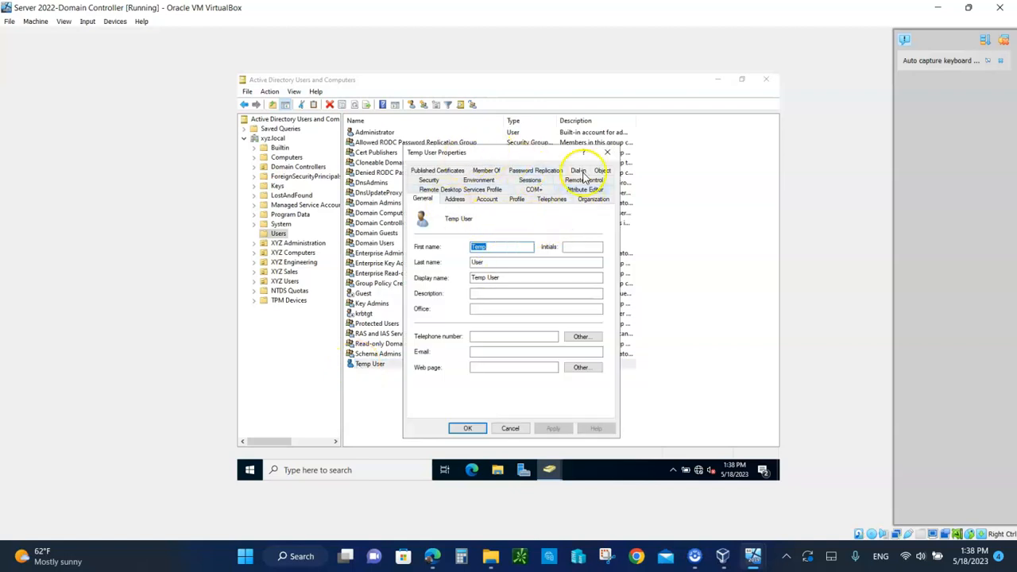
{"action": "left_click", "coordinate": [454, 201]}
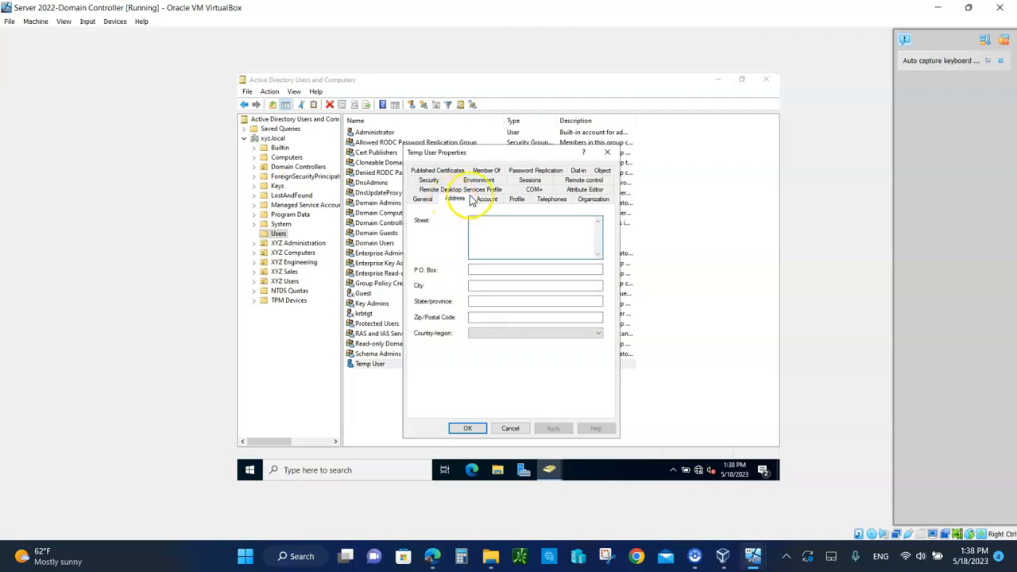
{"action": "left_click", "coordinate": [486, 200]}
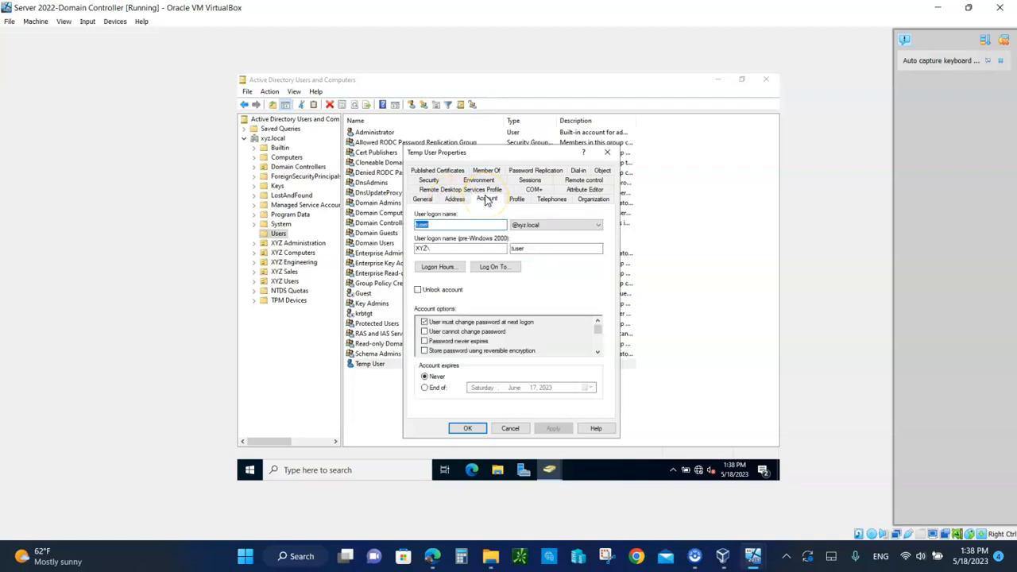
{"action": "left_click", "coordinate": [515, 198]}
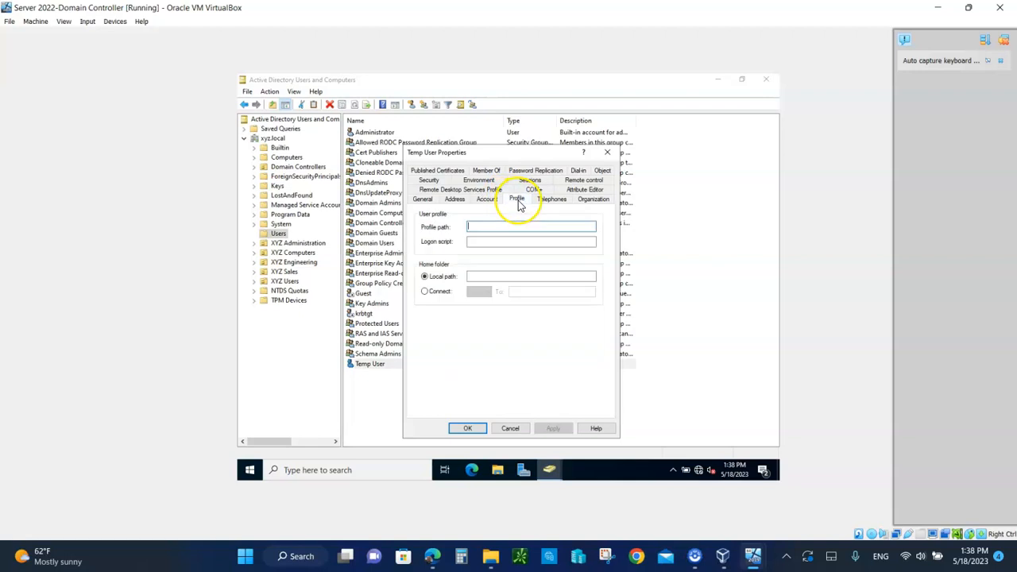
{"action": "left_click", "coordinate": [551, 205]}
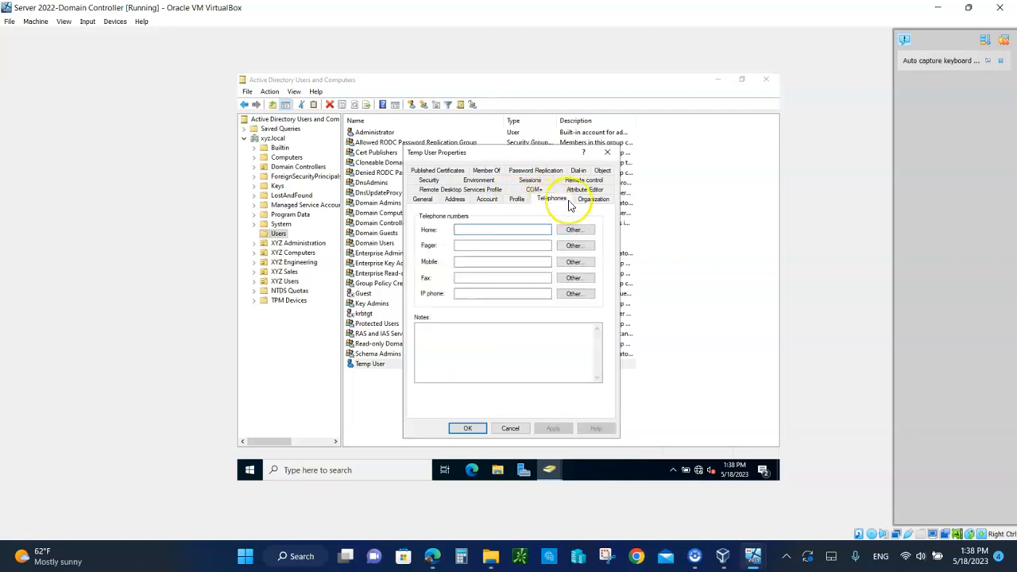
{"action": "left_click", "coordinate": [588, 204]}
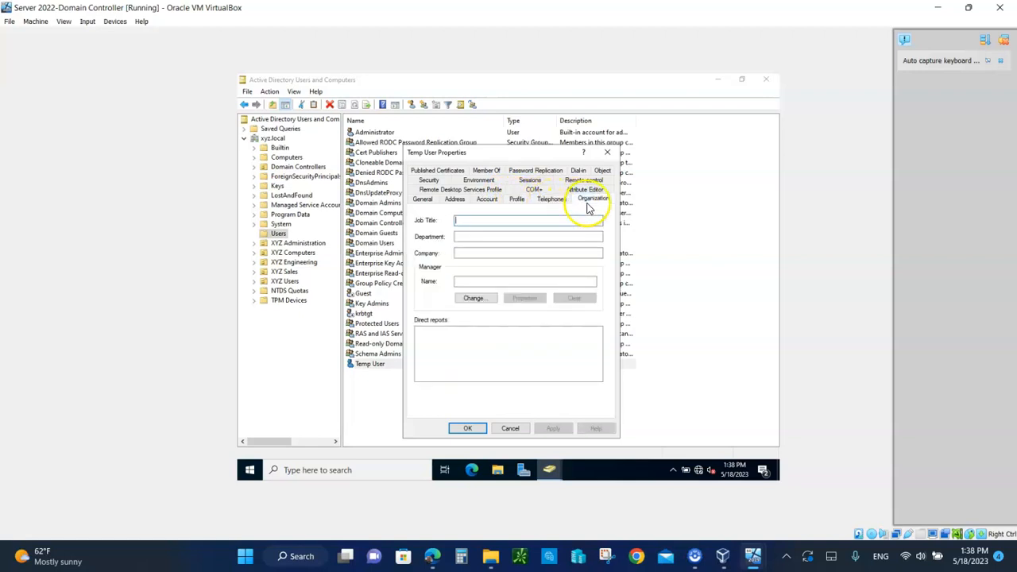
{"action": "left_click", "coordinate": [485, 171]}
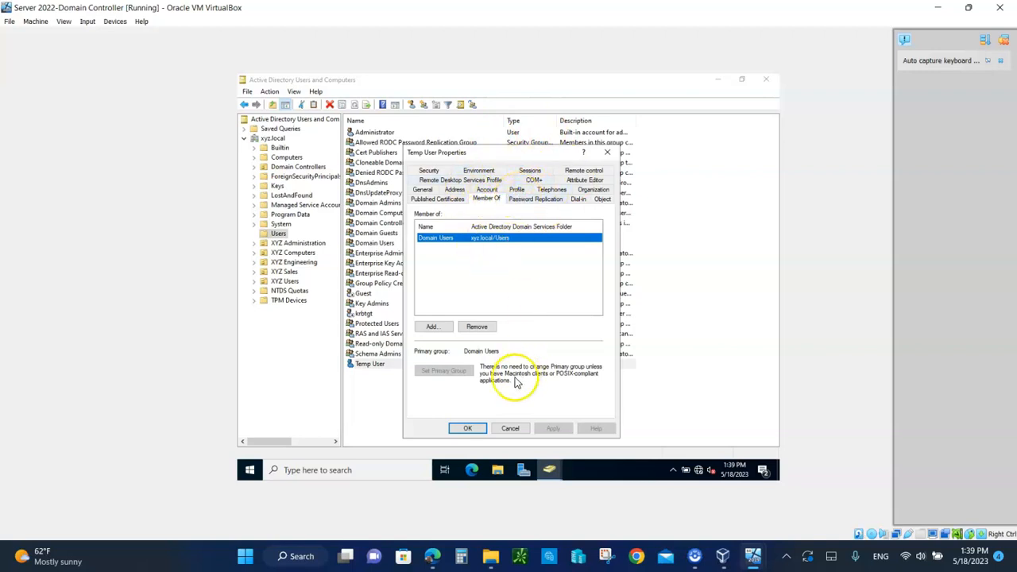
{"action": "left_click", "coordinate": [512, 430]}
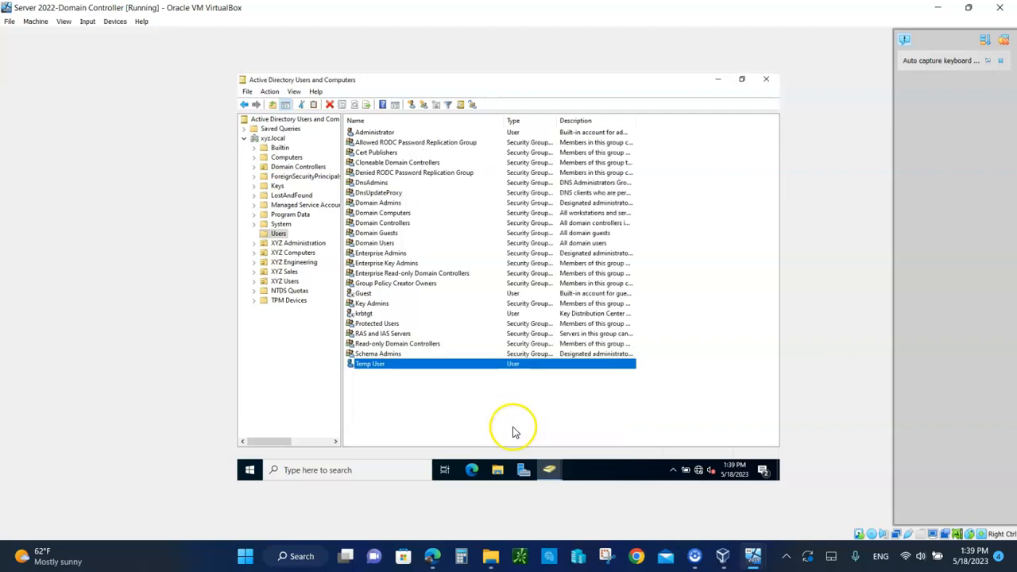
{"action": "right_click", "coordinate": [464, 409]}
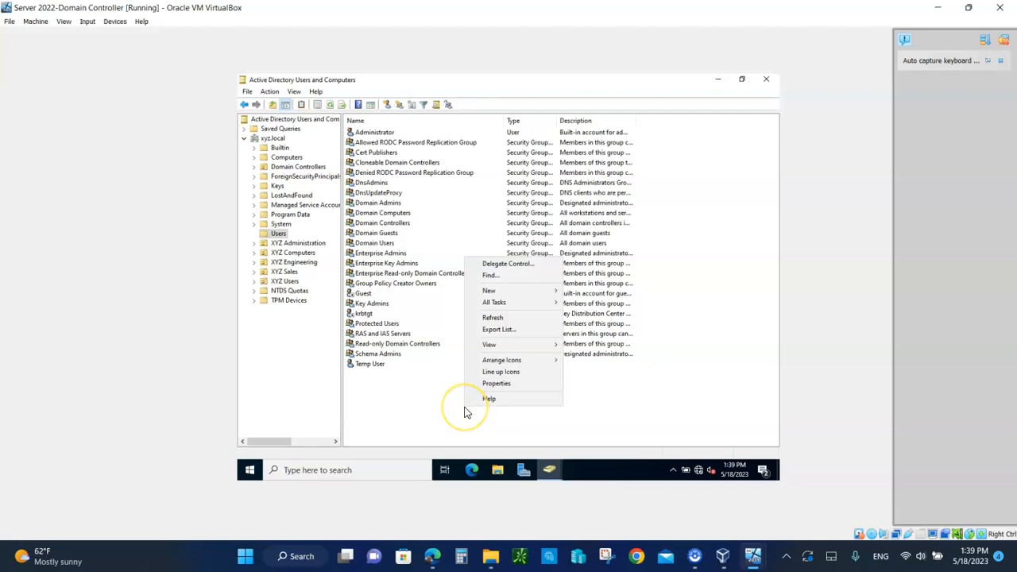
{"action": "left_click", "coordinate": [367, 365]}
{"action": "right_click", "coordinate": [365, 366]}
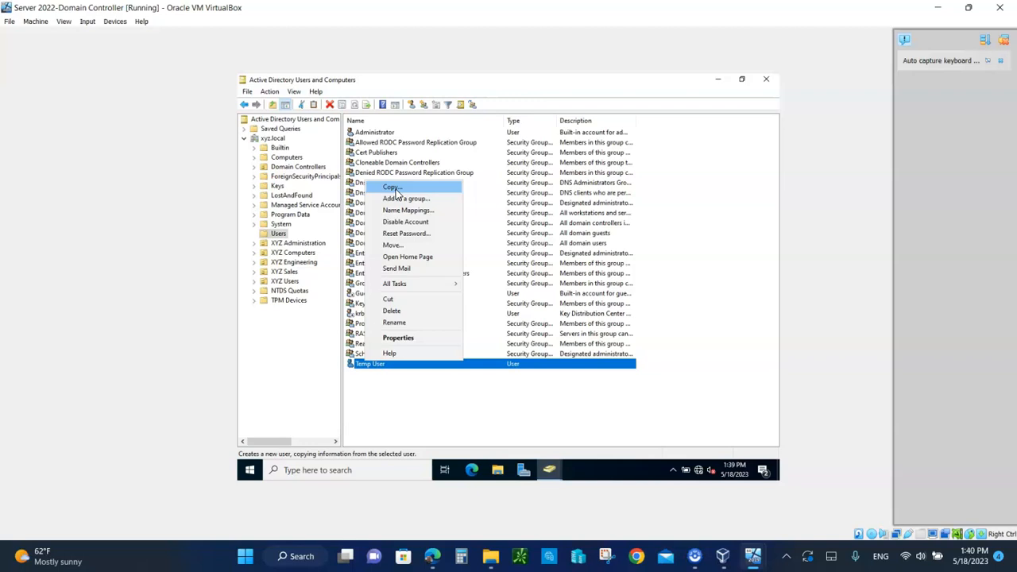
{"action": "left_click", "coordinate": [402, 405]}
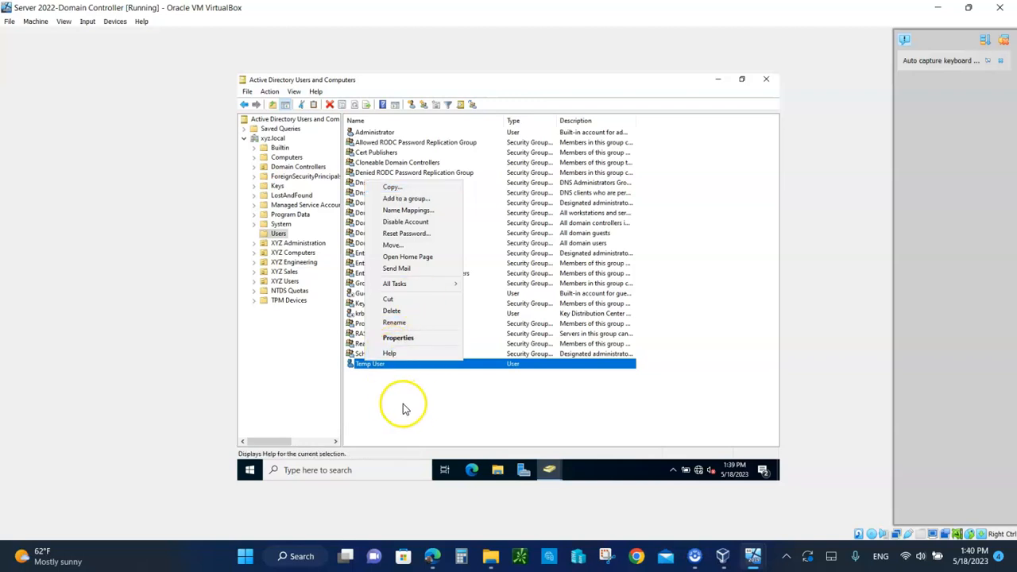
{"action": "left_click", "coordinate": [418, 404]}
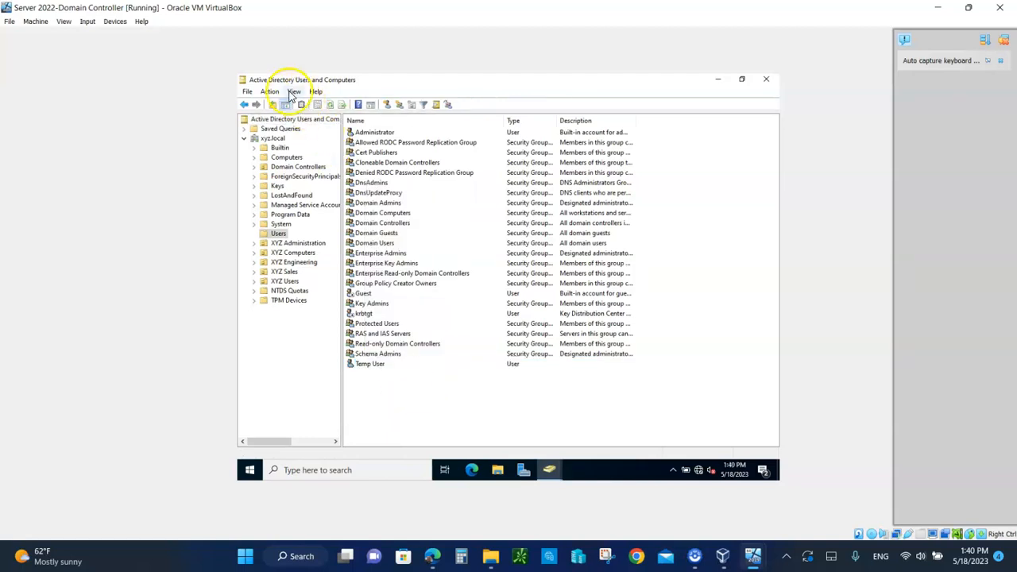
Untick Advanced Features and display the two accounts in the XYZ Users OU
{"action": "left_click", "coordinate": [294, 92]}
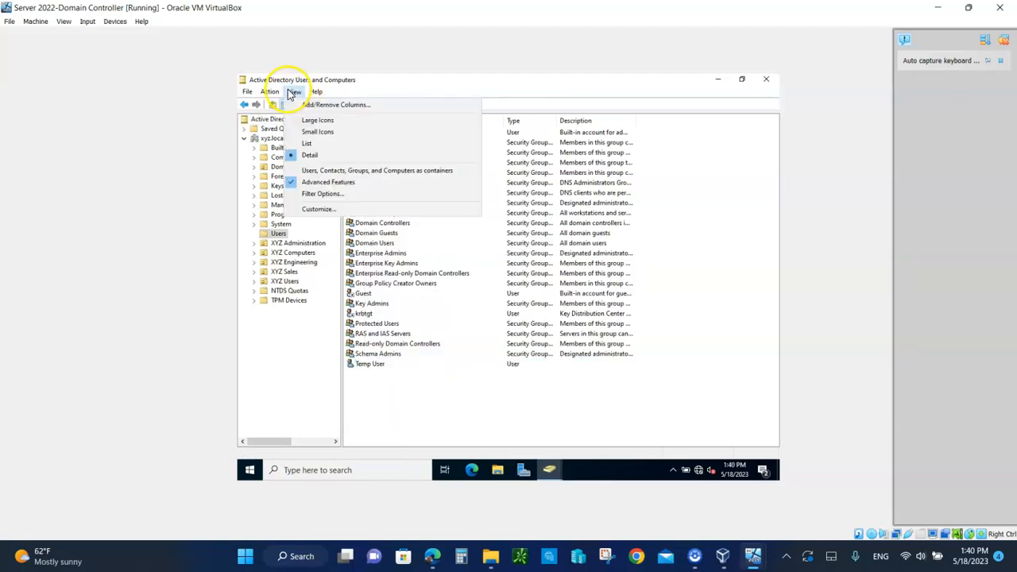
{"action": "left_click", "coordinate": [291, 184]}
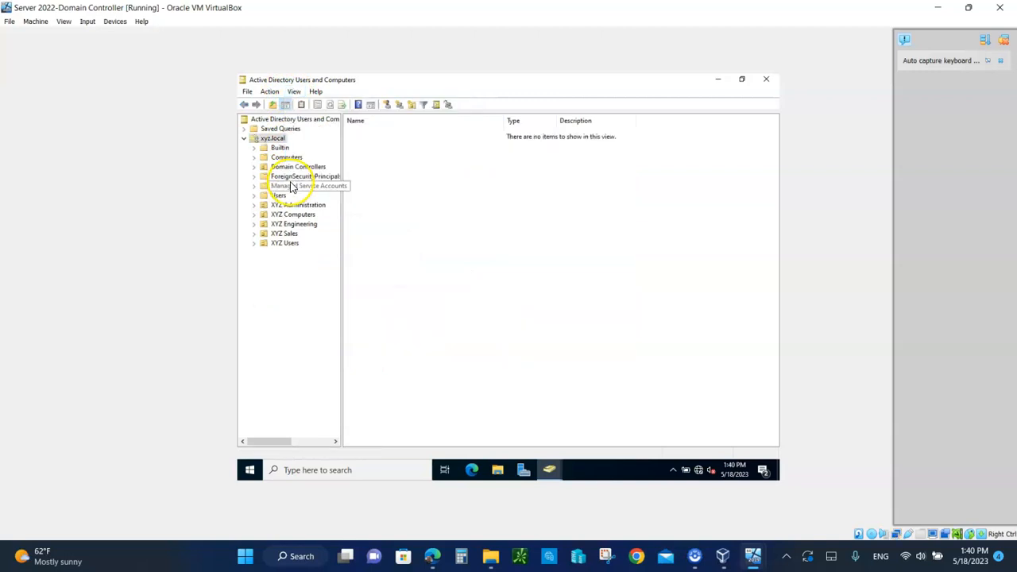
{"action": "left_click", "coordinate": [285, 243]}
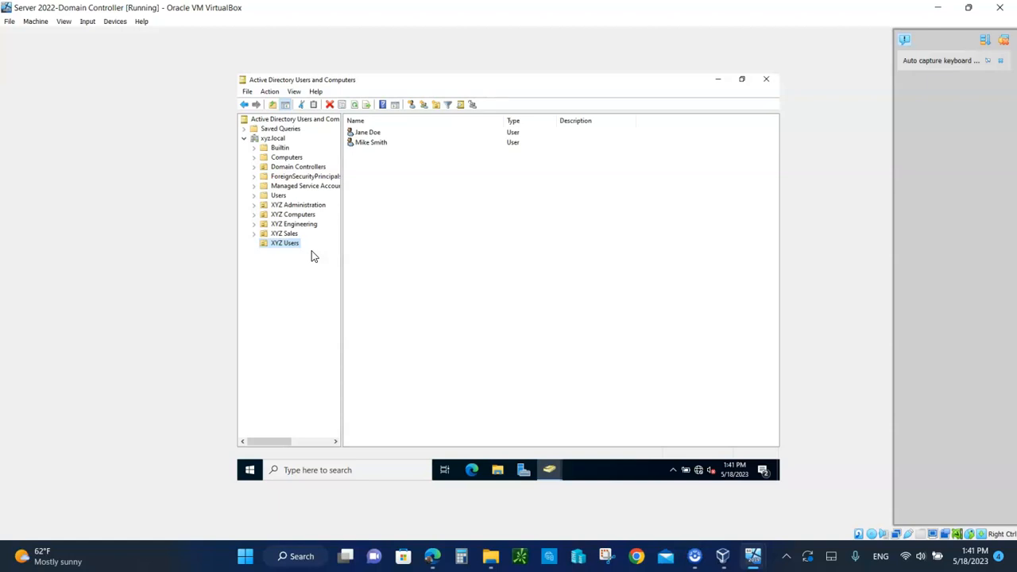
Select the XYZ Sales OU to show its Marketing sub-OU
{"action": "left_click", "coordinate": [285, 235]}
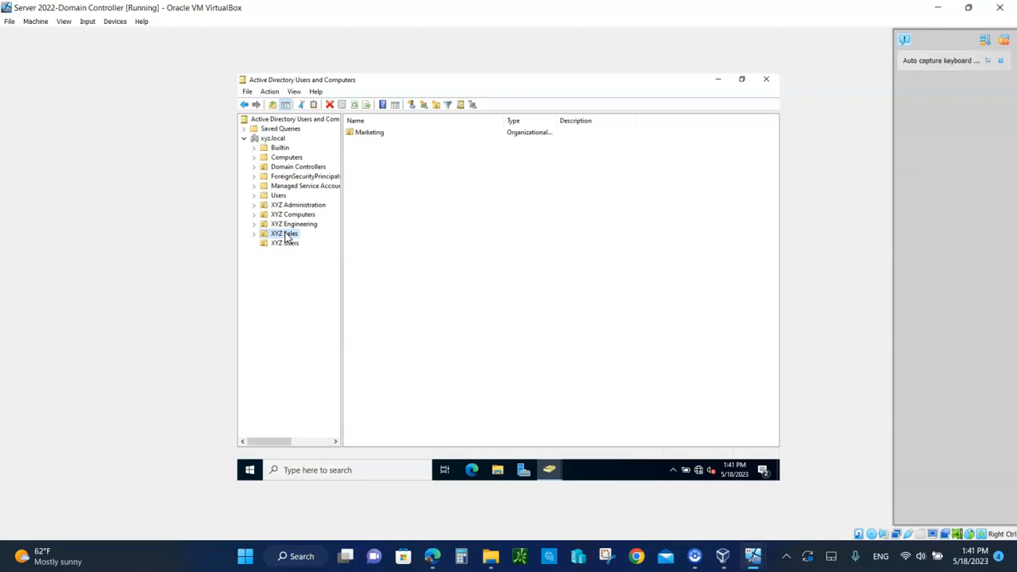
{"action": "left_click", "coordinate": [298, 236]}
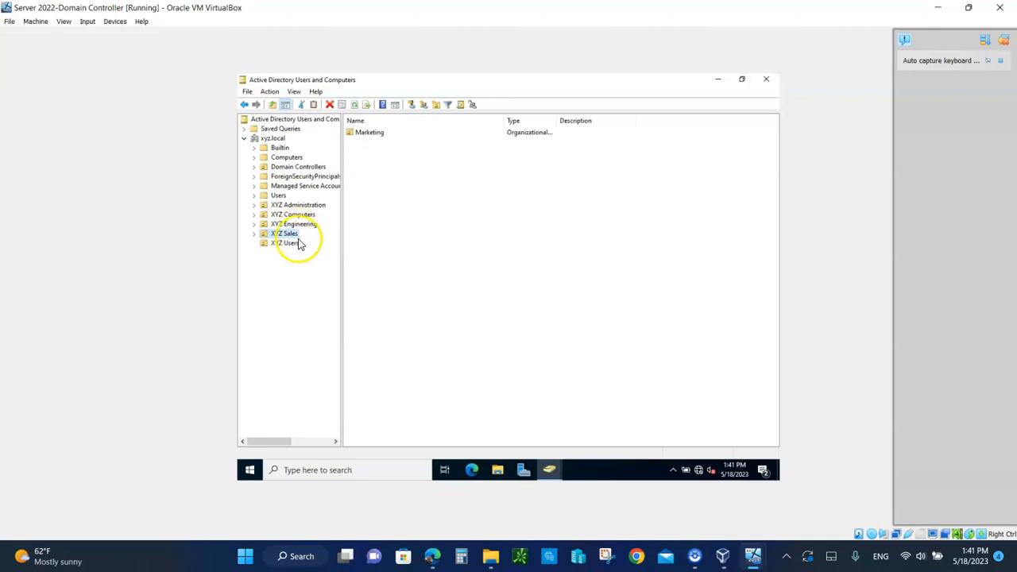
{"action": "left_click", "coordinate": [291, 237]}
Launch the Delegation of Control Wizard on XYZ Sales and pass its welcome page
{"action": "right_click", "coordinate": [291, 240]}
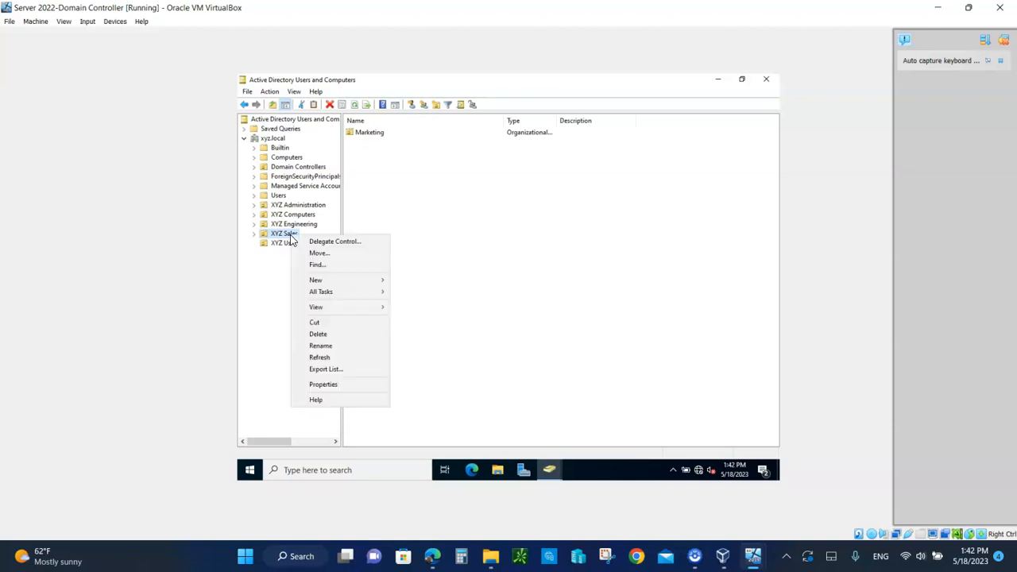
{"action": "left_click", "coordinate": [331, 243]}
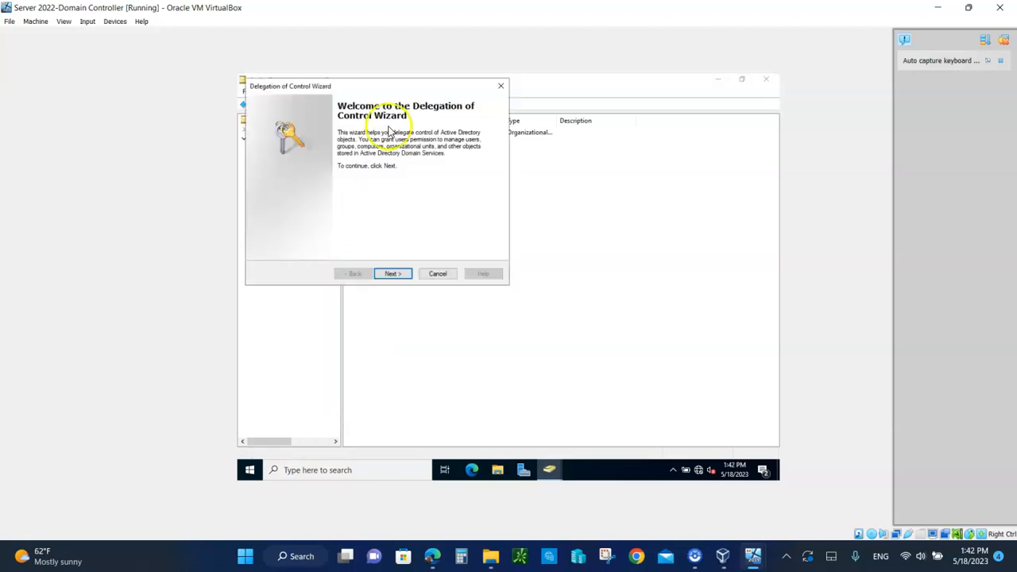
{"action": "left_click_drag", "start_coordinate": [405, 89], "coordinate": [595, 111]}
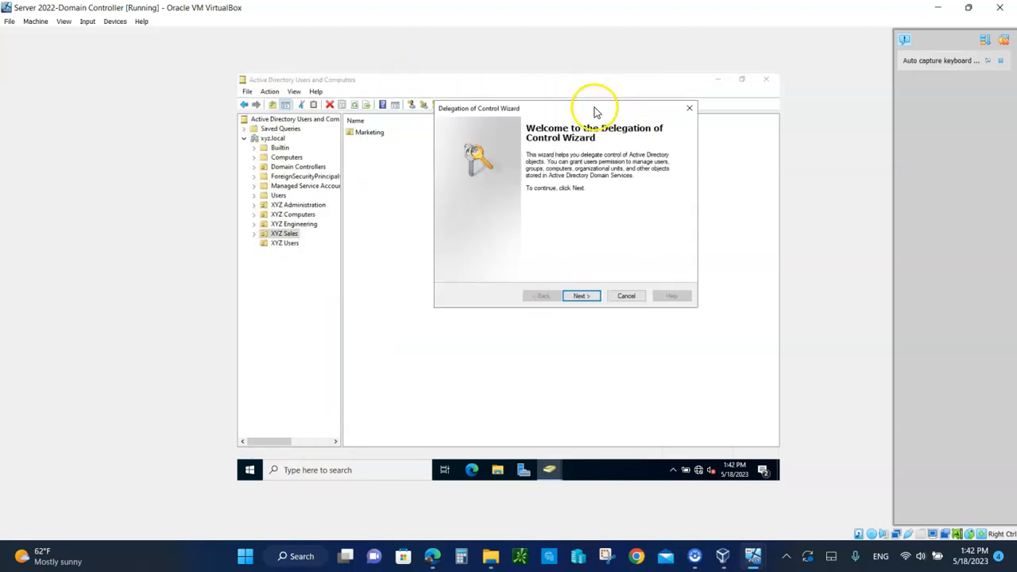
{"action": "left_click", "coordinate": [578, 296]}
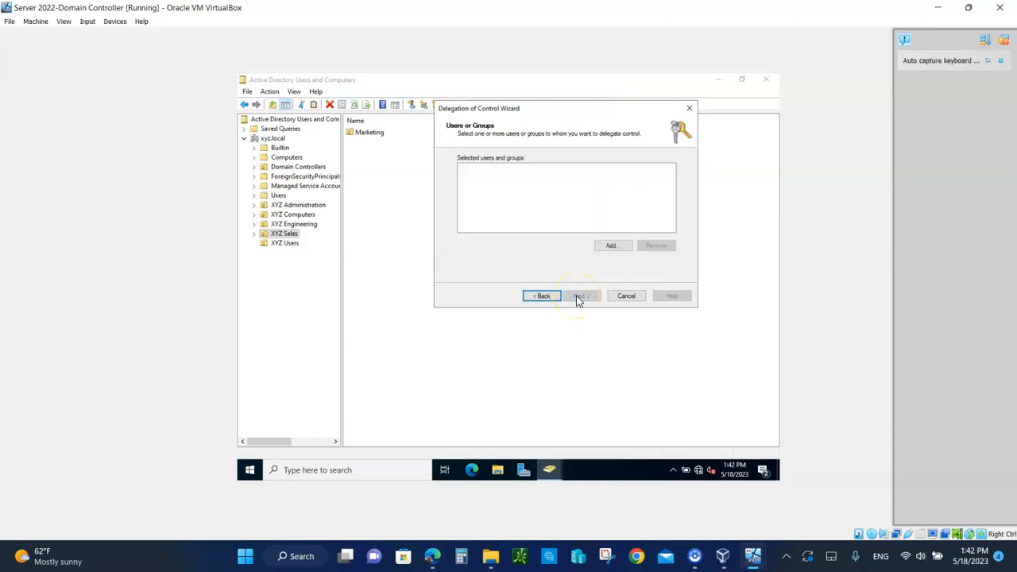
Add the domain user as the delegate via Check Names, then continue to tasks
{"action": "left_click", "coordinate": [609, 245]}
{"action": "left_click", "coordinate": [611, 246]}
{"action": "left_click", "coordinate": [463, 205]}
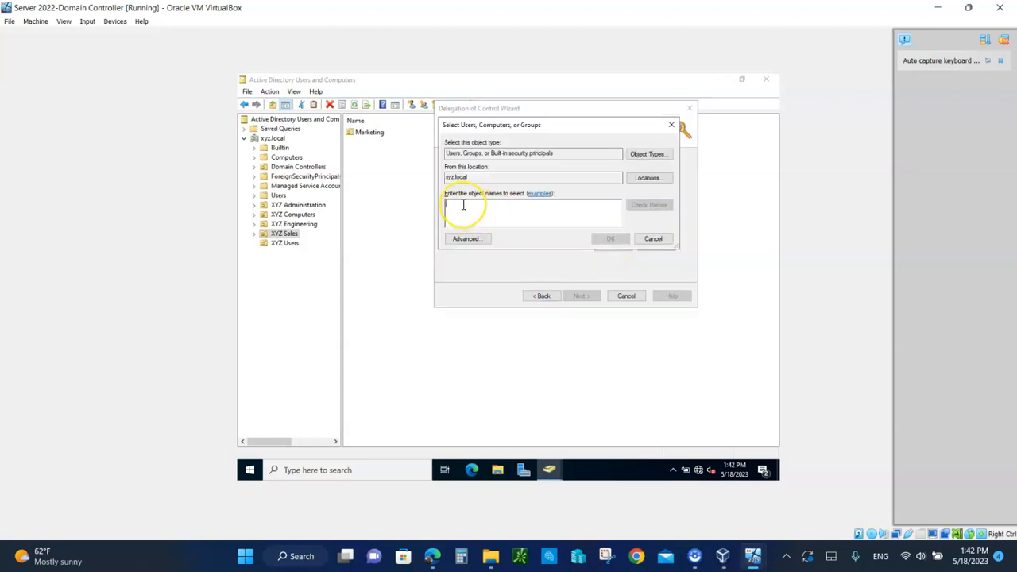
{"action": "type", "text": "i"}
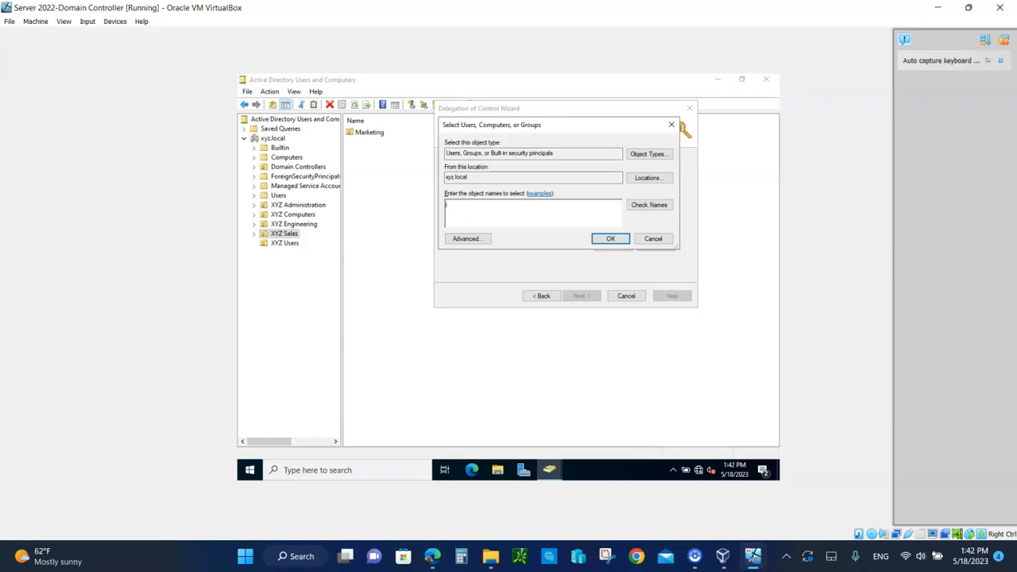
{"action": "left_click", "coordinate": [647, 207]}
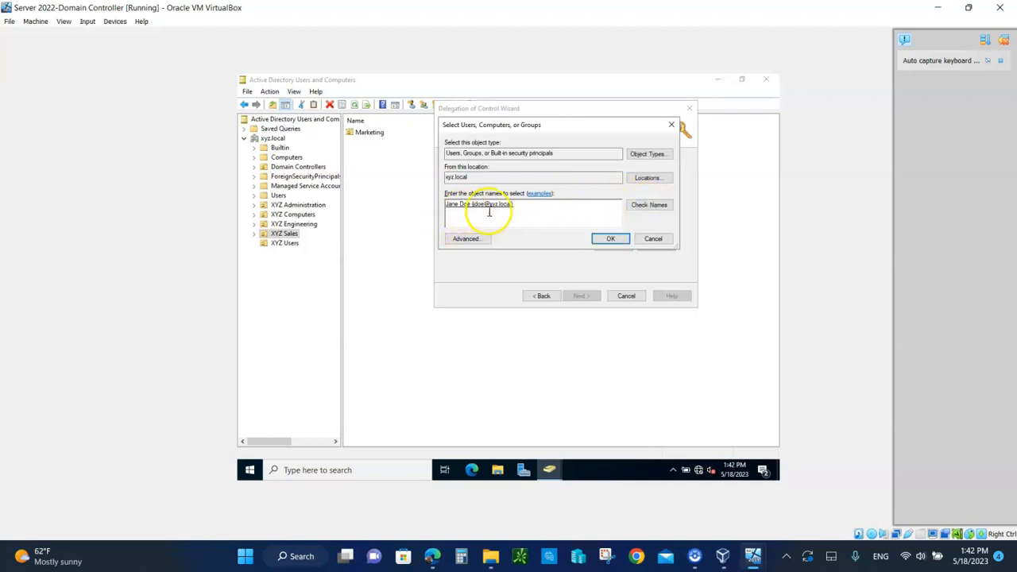
{"action": "left_click", "coordinate": [610, 239]}
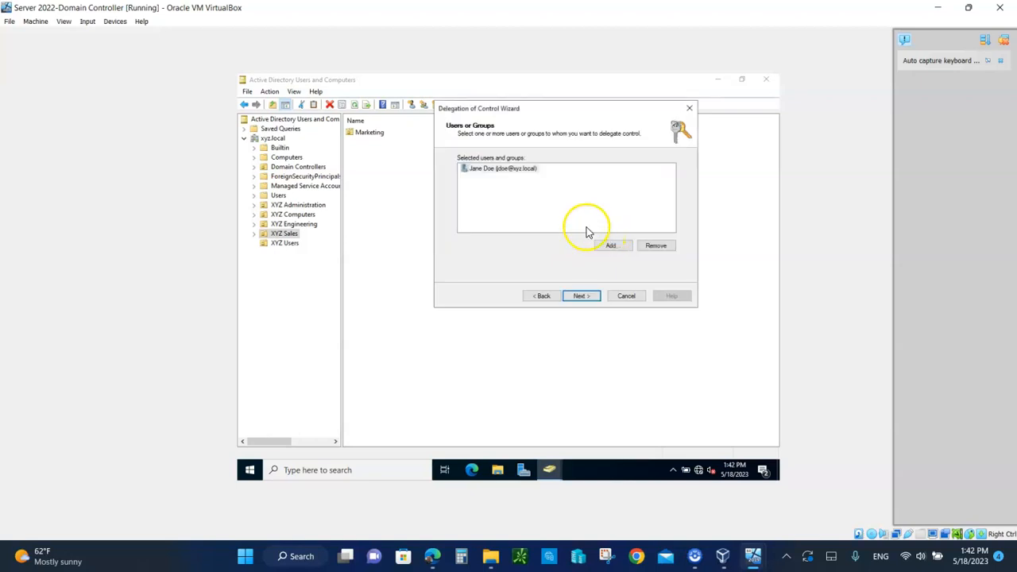
{"action": "left_click", "coordinate": [583, 297]}
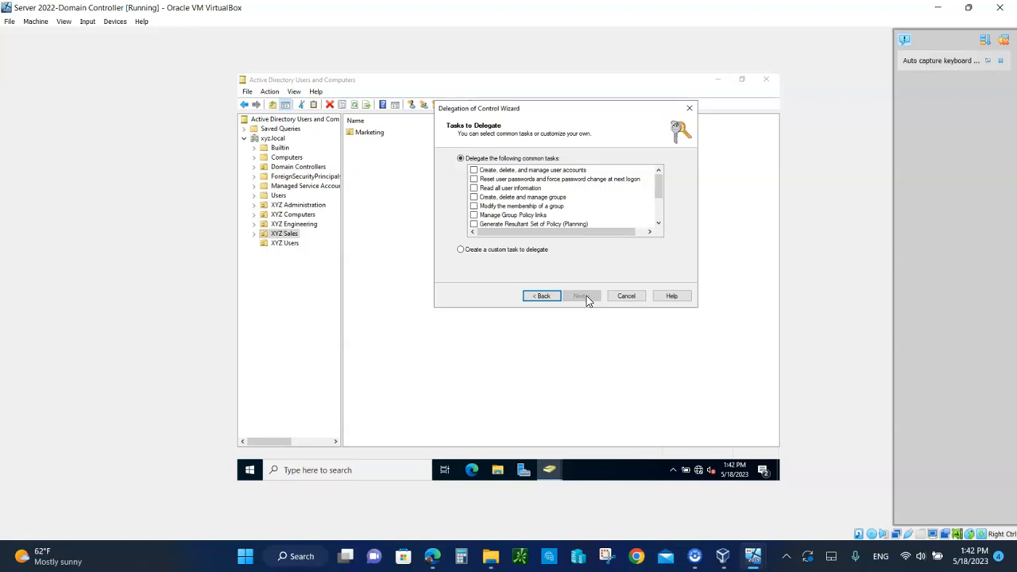
Delegate 'Reset user passwords and force password change at next logon' and finish the wizard
{"action": "left_click", "coordinate": [474, 179]}
{"action": "left_click", "coordinate": [579, 295]}
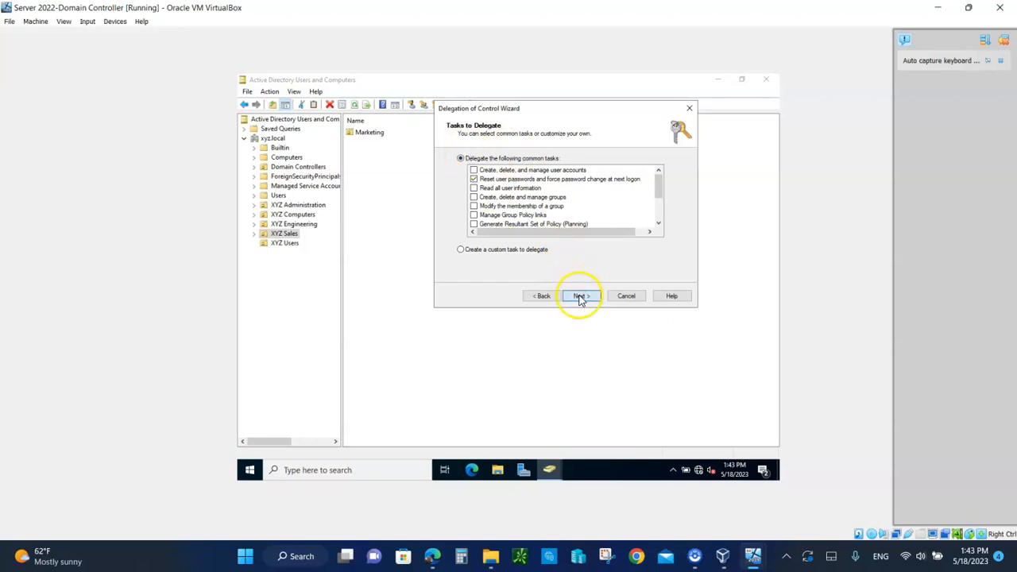
{"action": "left_click", "coordinate": [580, 297]}
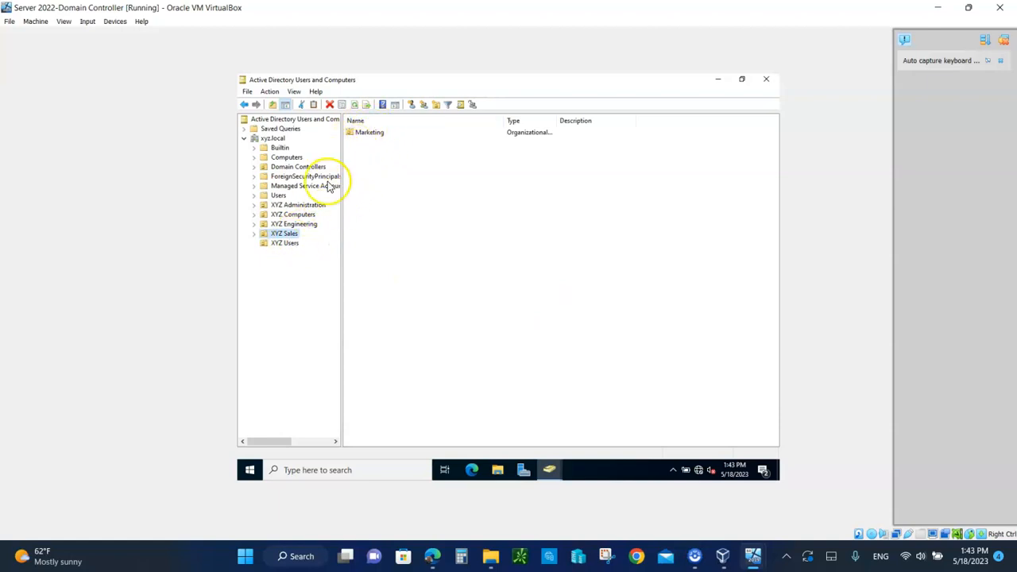
Expand XYZ Sales, check its Managed By tab, and cancel Properties unchanged
{"action": "left_click", "coordinate": [254, 234]}
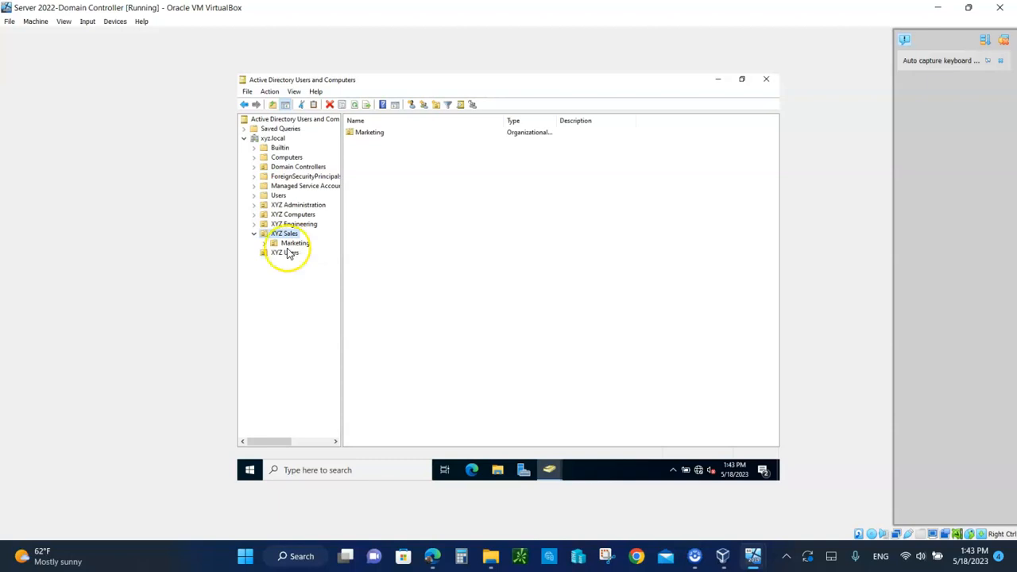
{"action": "right_click", "coordinate": [280, 235]}
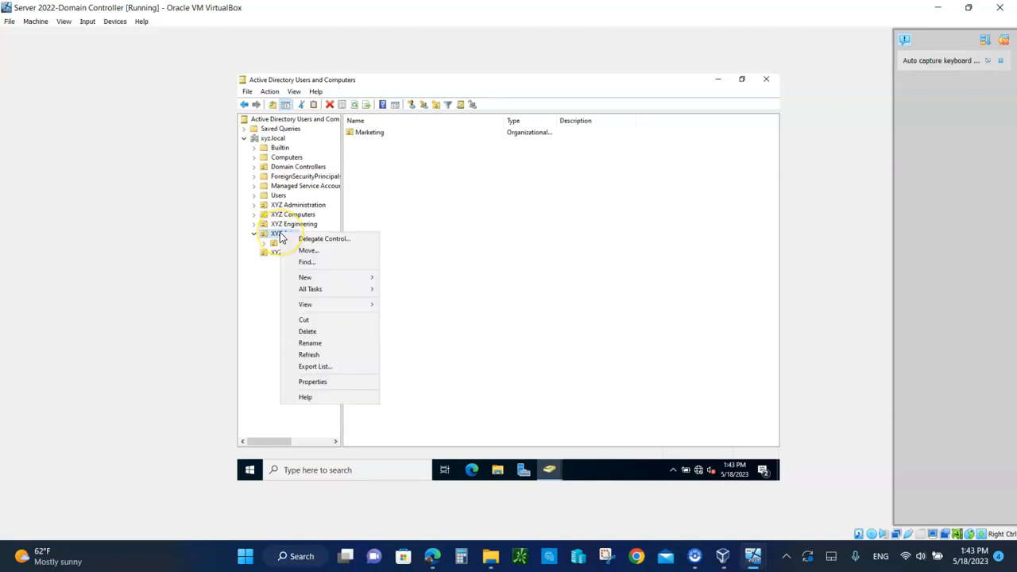
{"action": "left_click", "coordinate": [302, 382]}
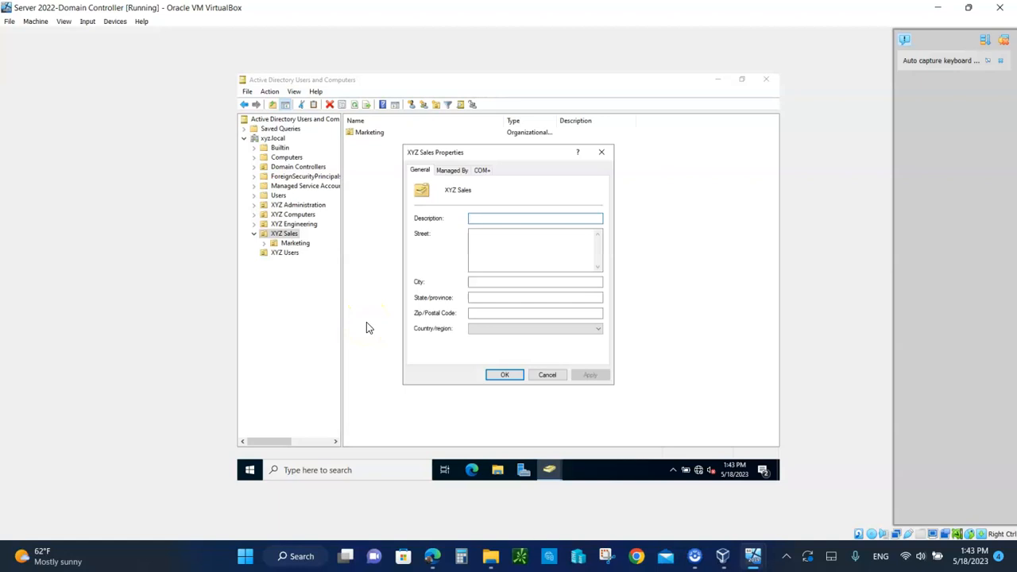
{"action": "left_click", "coordinate": [450, 171]}
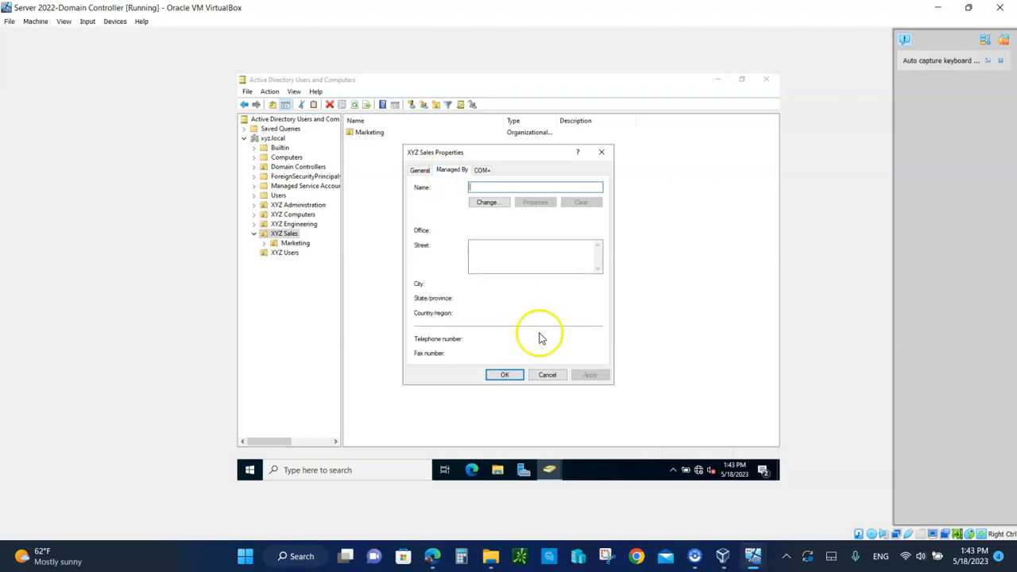
{"action": "left_click", "coordinate": [550, 378]}
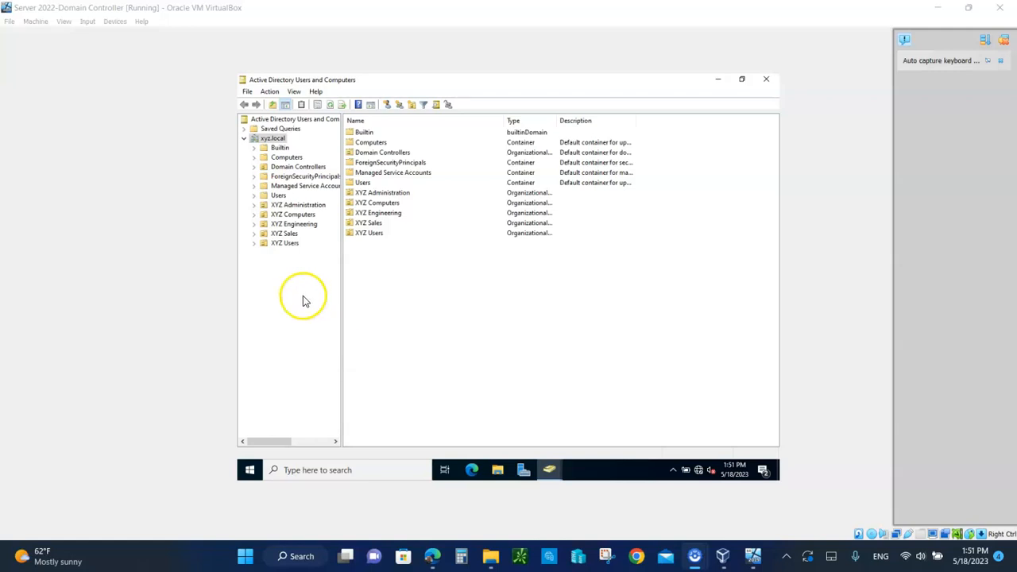
Enable Advanced Features and open the Security tab of XYZ Sales Properties
{"action": "left_click", "coordinate": [293, 91]}
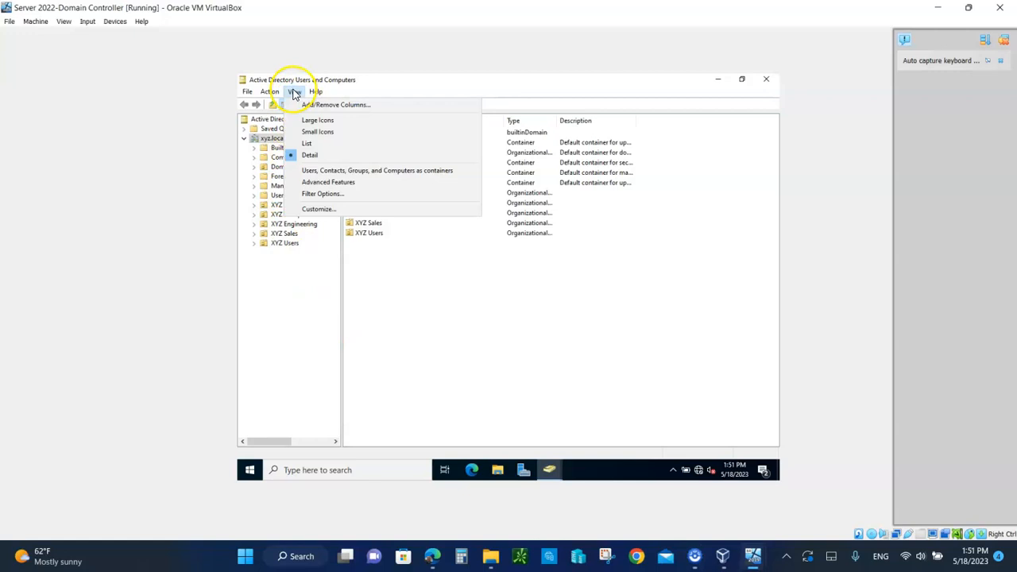
{"action": "left_click", "coordinate": [310, 183]}
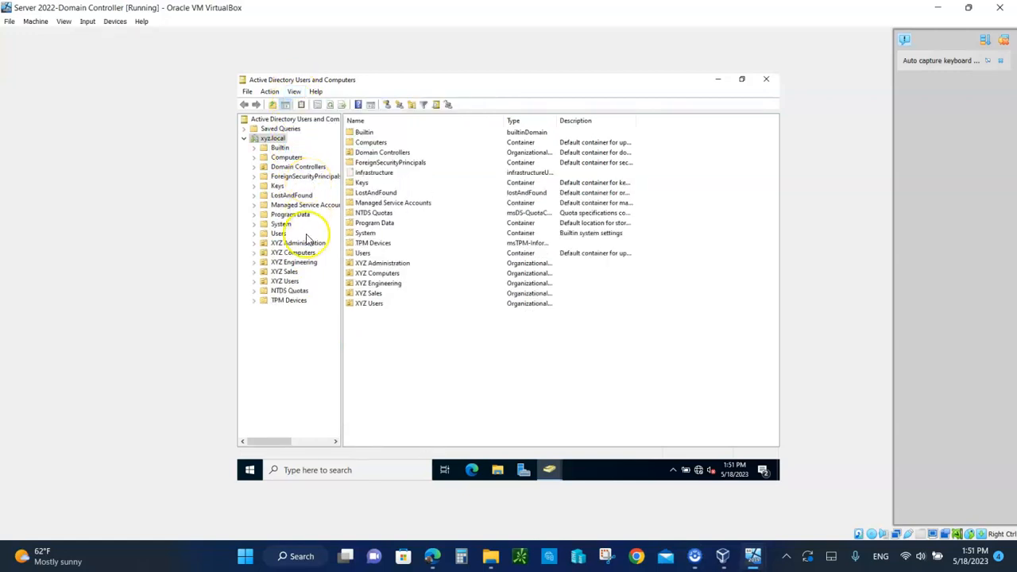
{"action": "right_click", "coordinate": [284, 274]}
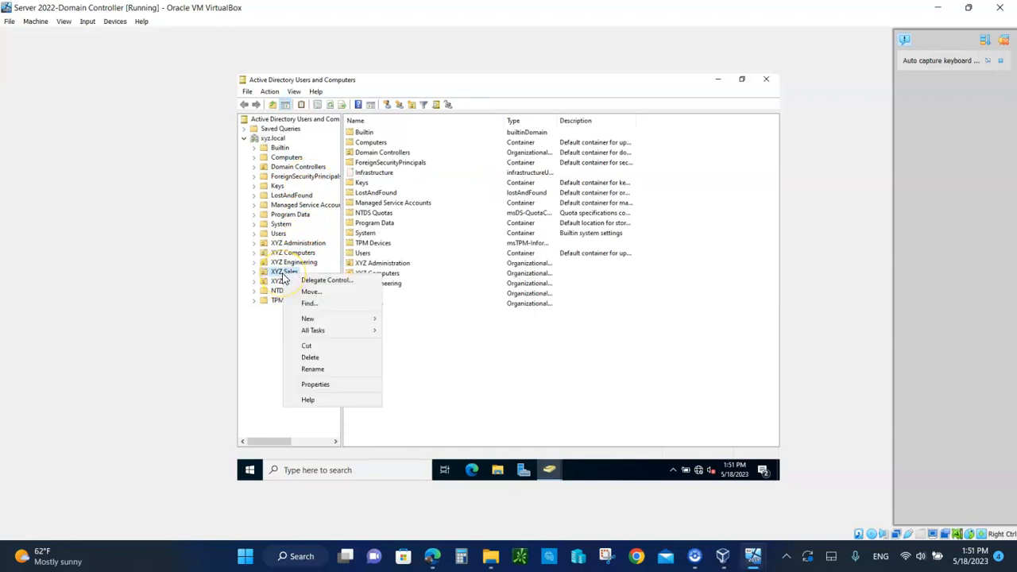
{"action": "left_click", "coordinate": [327, 390]}
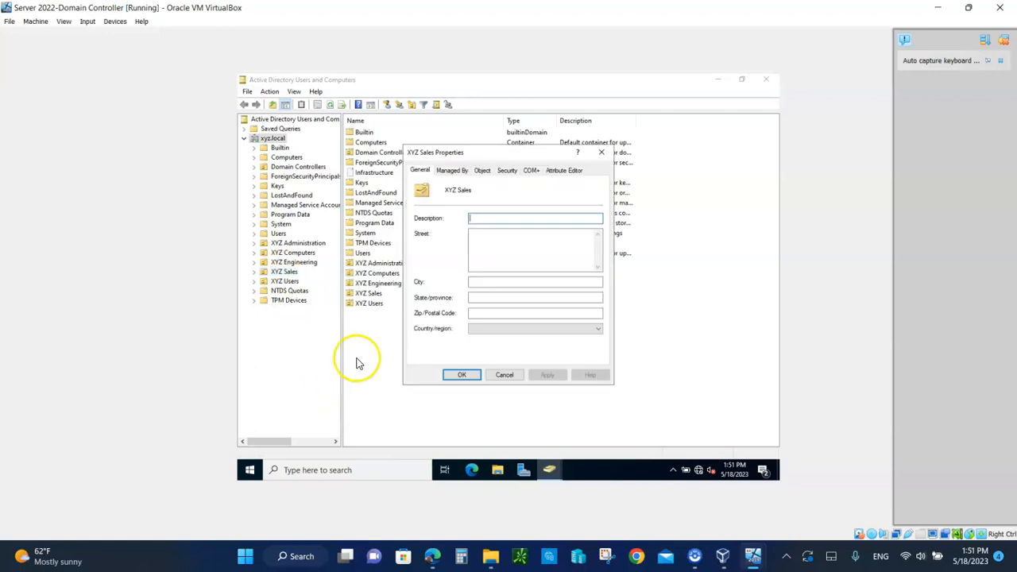
{"action": "left_click", "coordinate": [505, 172]}
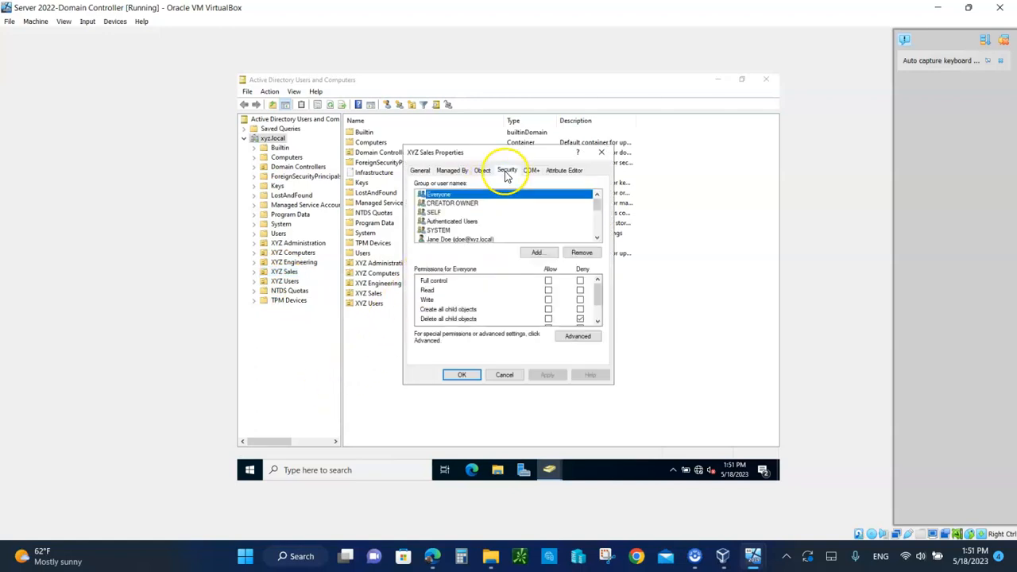
Select the delegated user, review its Advanced security entries, then cancel both dialogs
{"action": "left_click", "coordinate": [596, 238]}
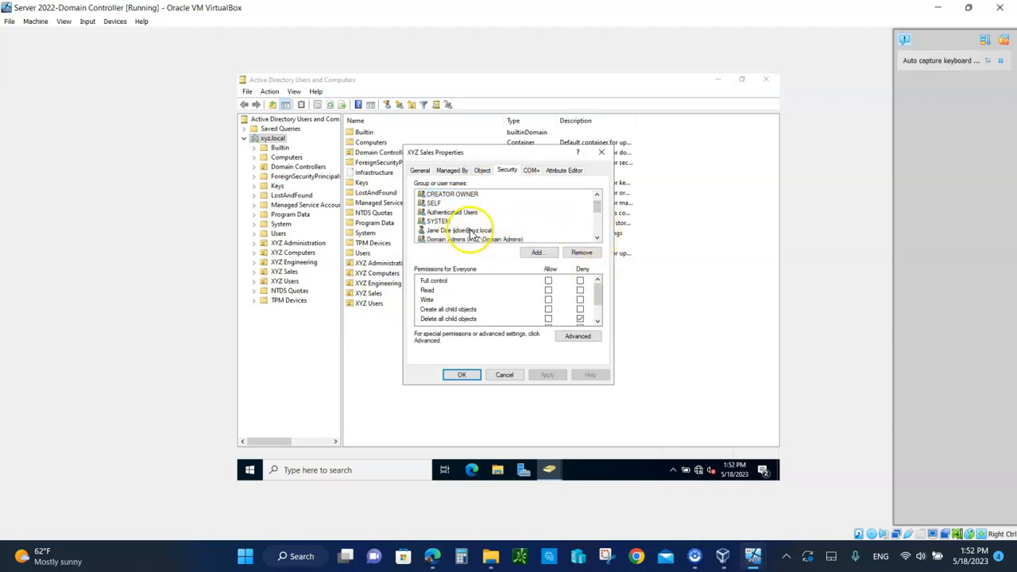
{"action": "left_click", "coordinate": [474, 230]}
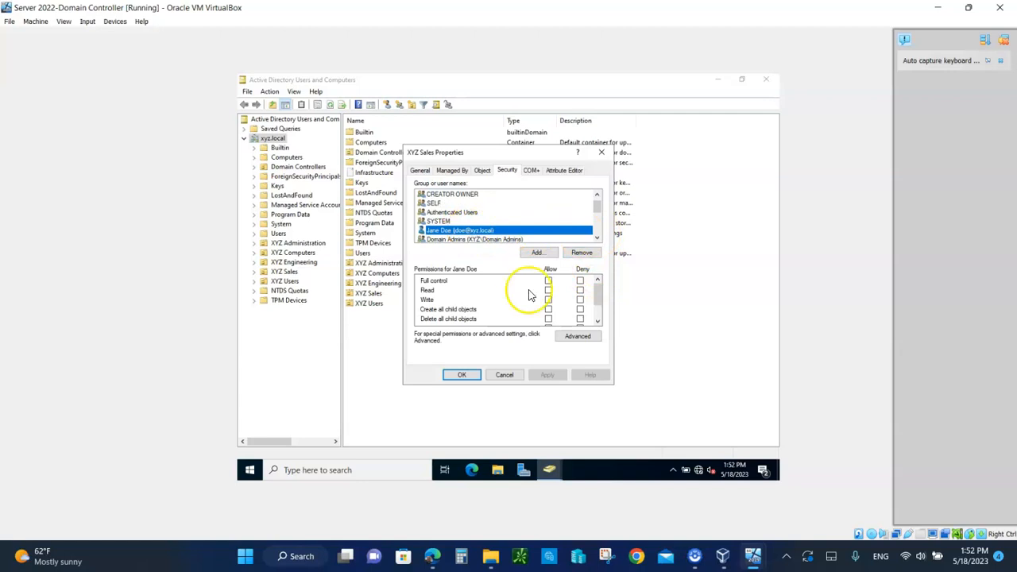
{"action": "left_click", "coordinate": [597, 321]}
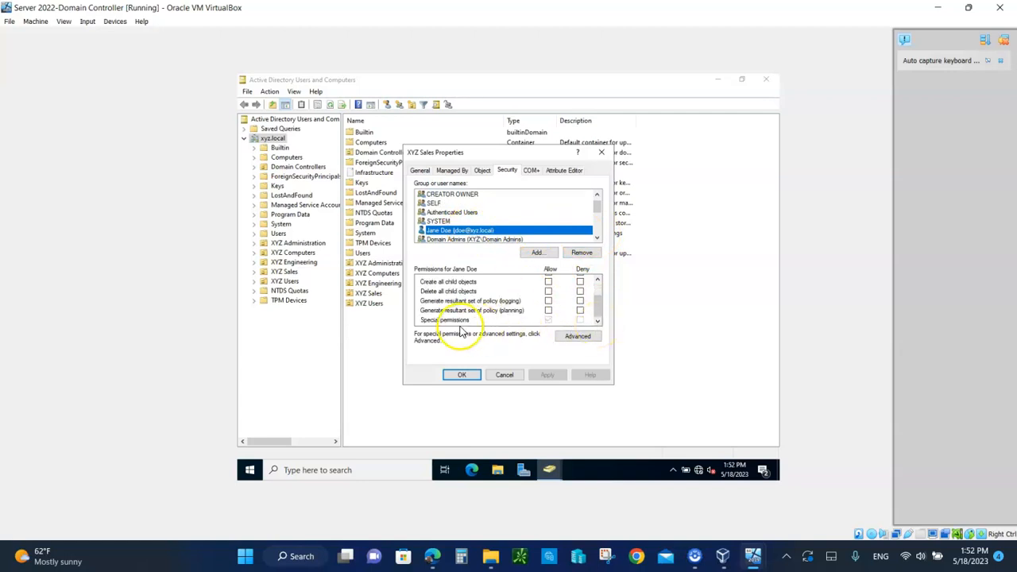
{"action": "left_click", "coordinate": [569, 337]}
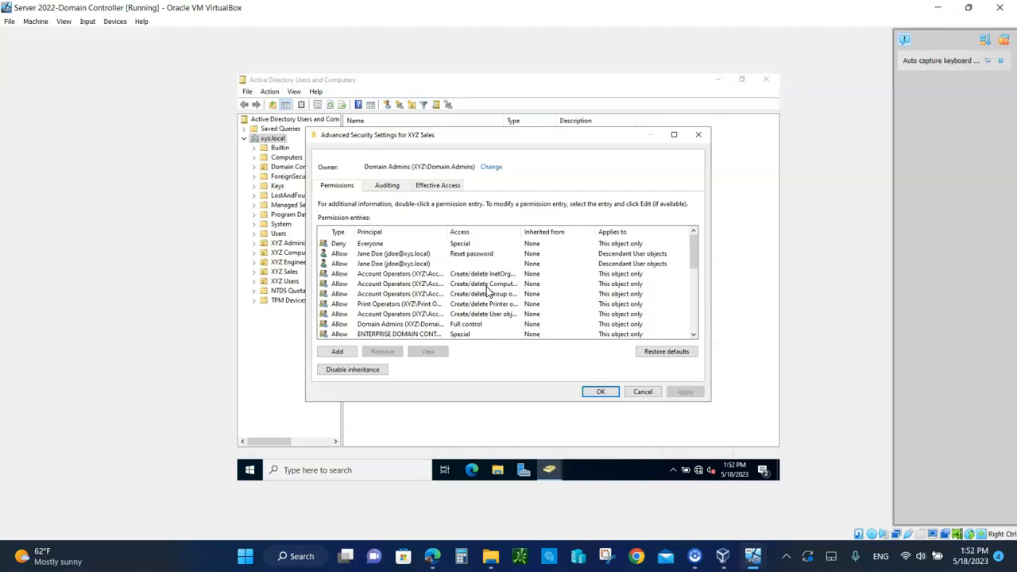
{"action": "left_click", "coordinate": [638, 395]}
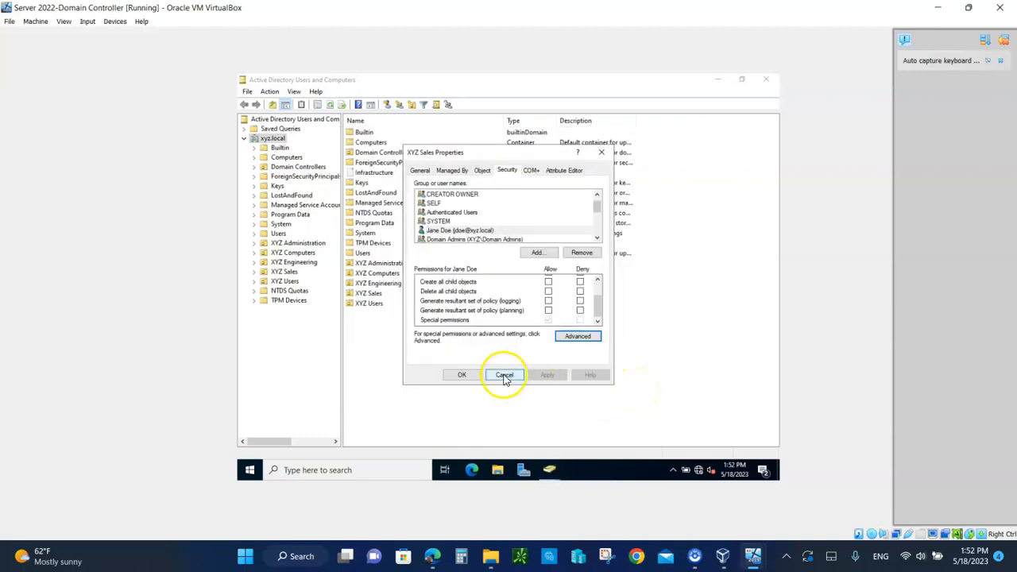
{"action": "left_click", "coordinate": [503, 377]}
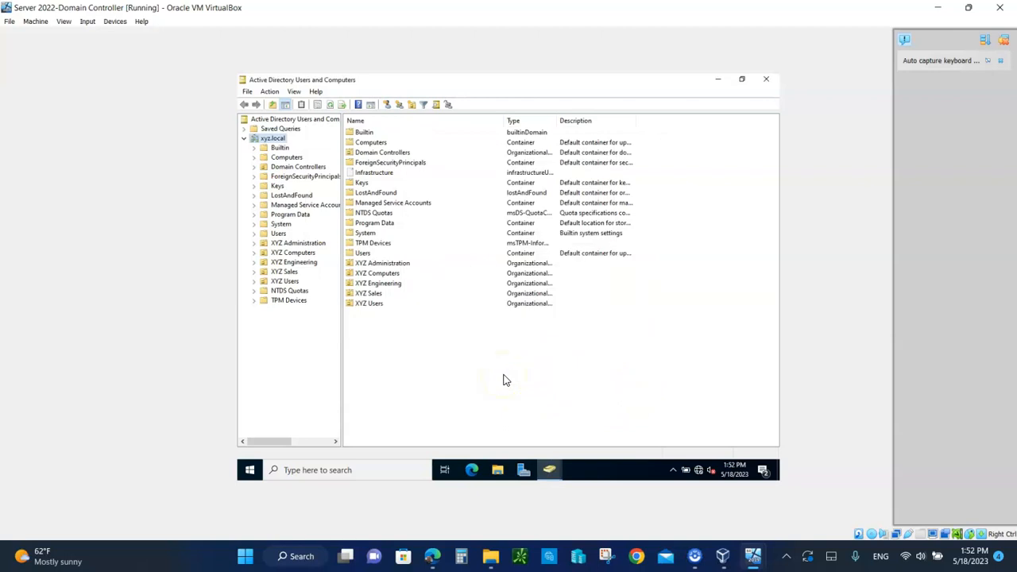
Toggle Advanced Features in the View menu, leaving system containers hidden again
{"action": "left_click", "coordinate": [293, 92]}
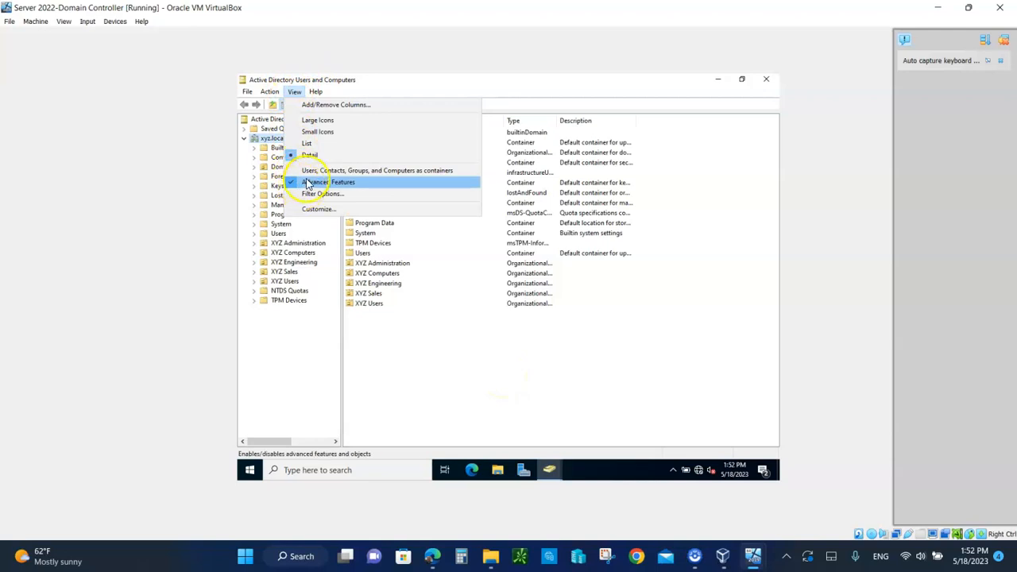
{"action": "left_click", "coordinate": [306, 182]}
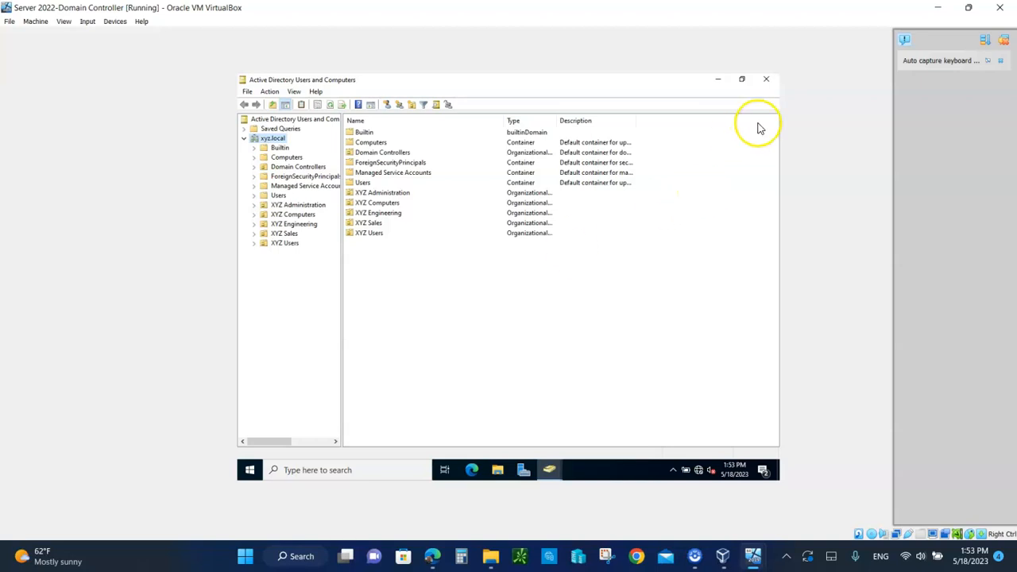
{"action": "left_click", "coordinate": [766, 79]}
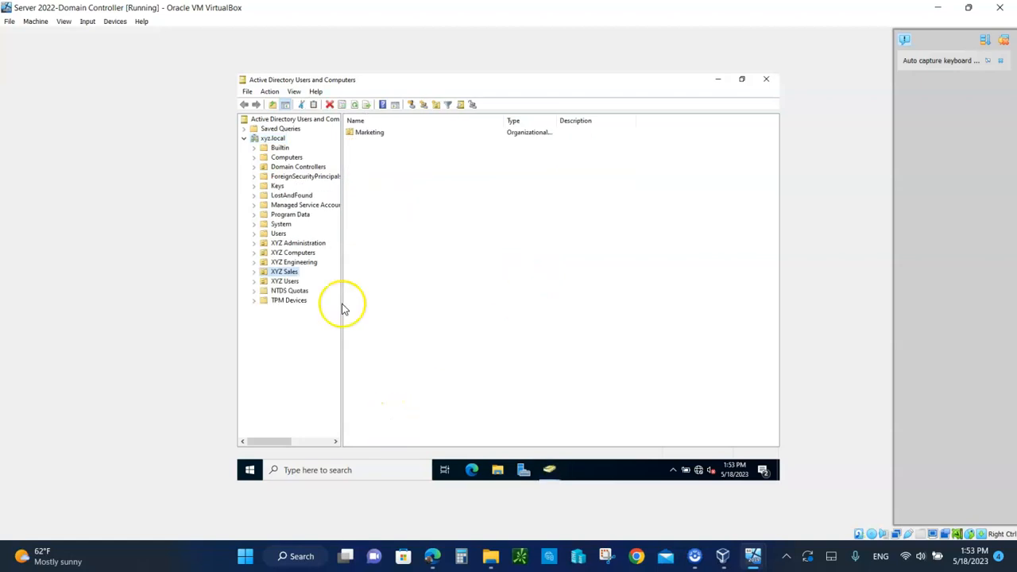
{"action": "left_click", "coordinate": [294, 91]}
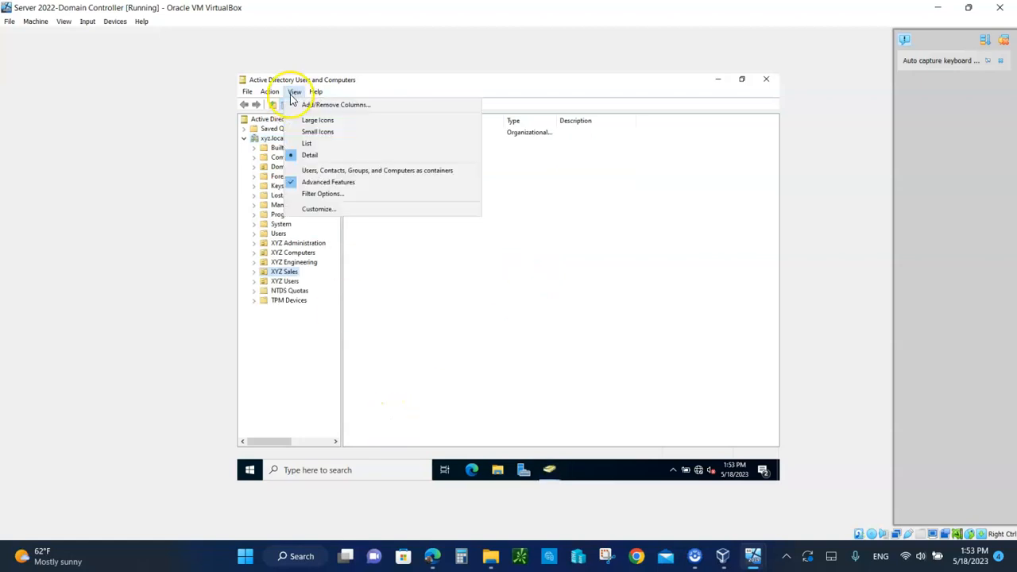
{"action": "left_click", "coordinate": [301, 180]}
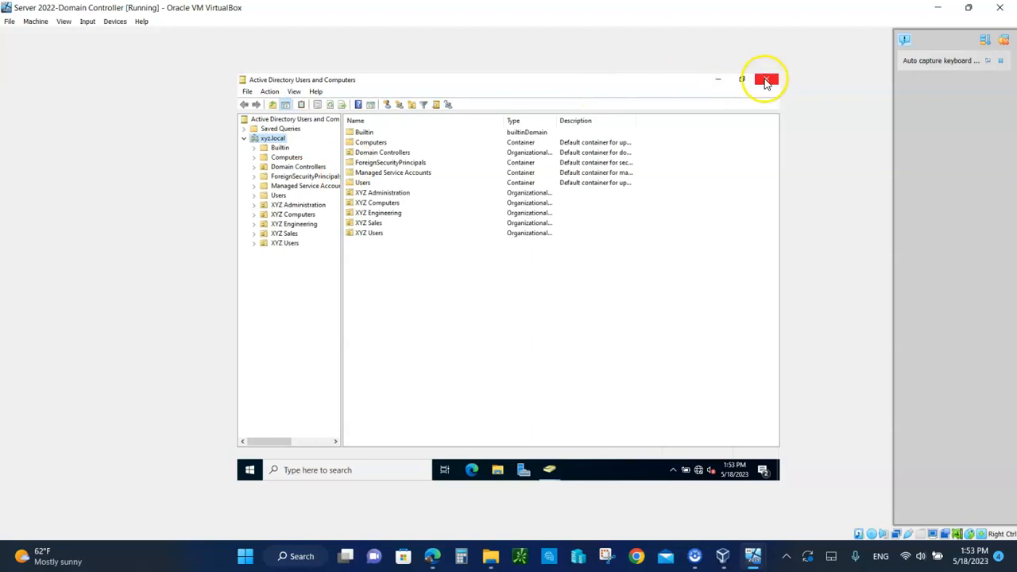